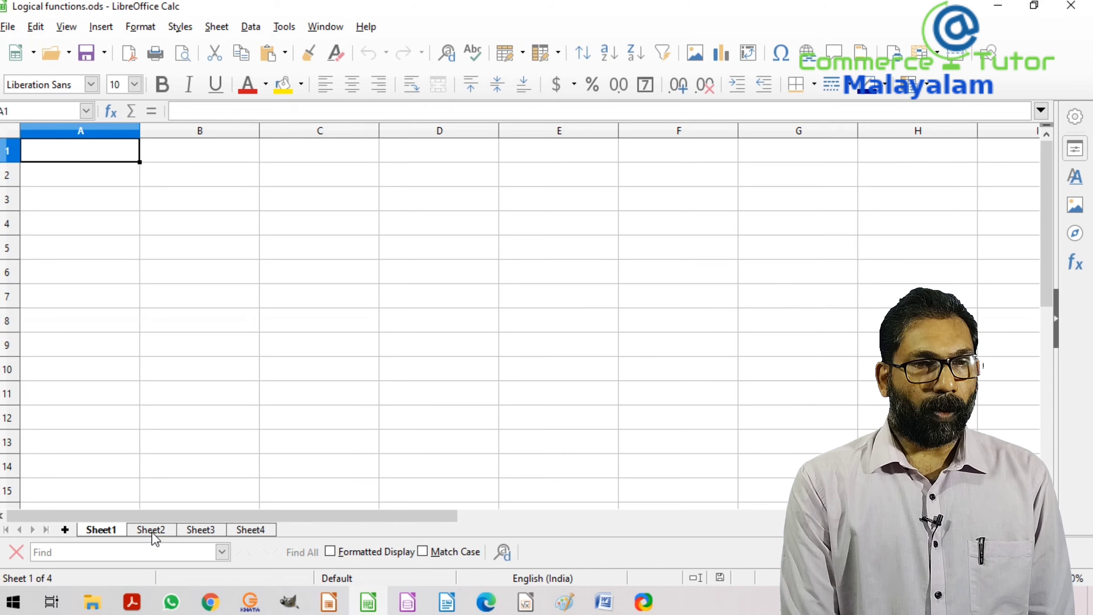
Review the column headings from Emp. No. to Interview in row 1 of Sheet2.
left_click(152, 530)
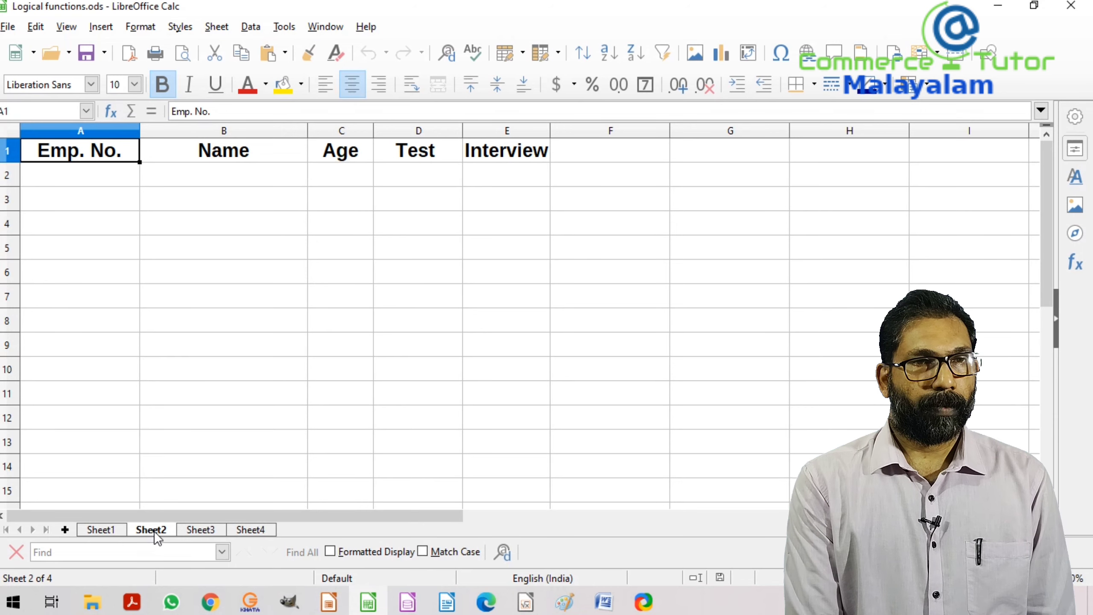
left_click(251, 156)
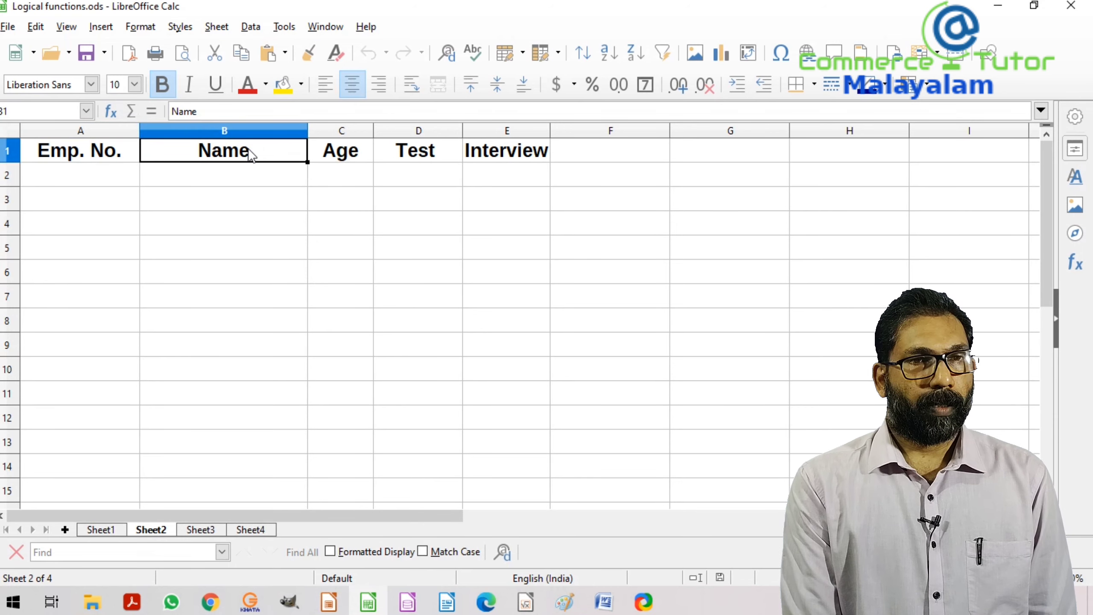
left_click(336, 152)
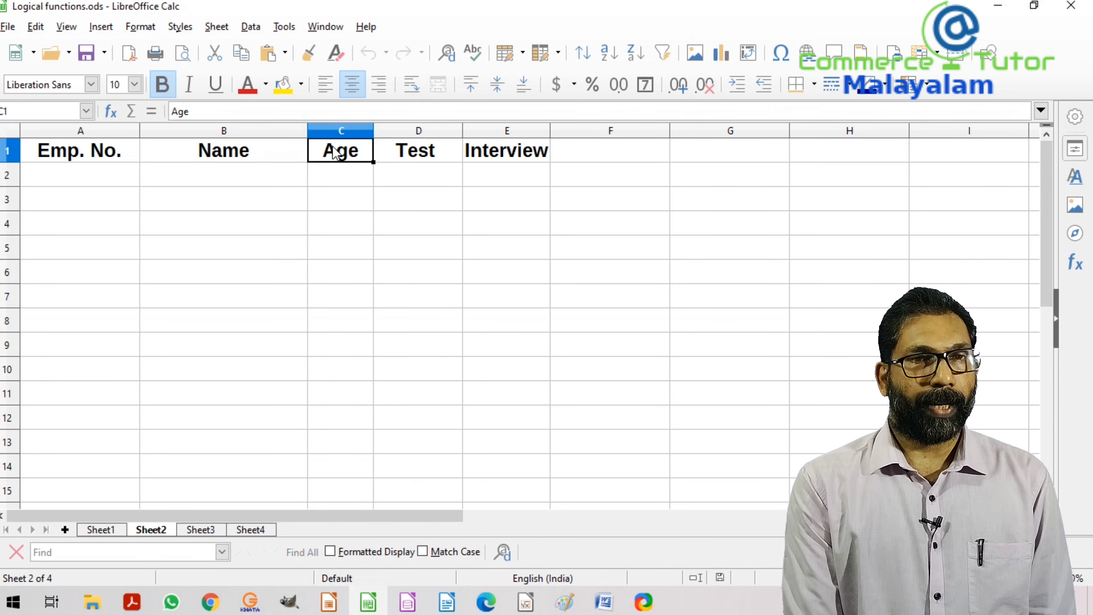
left_click(431, 154)
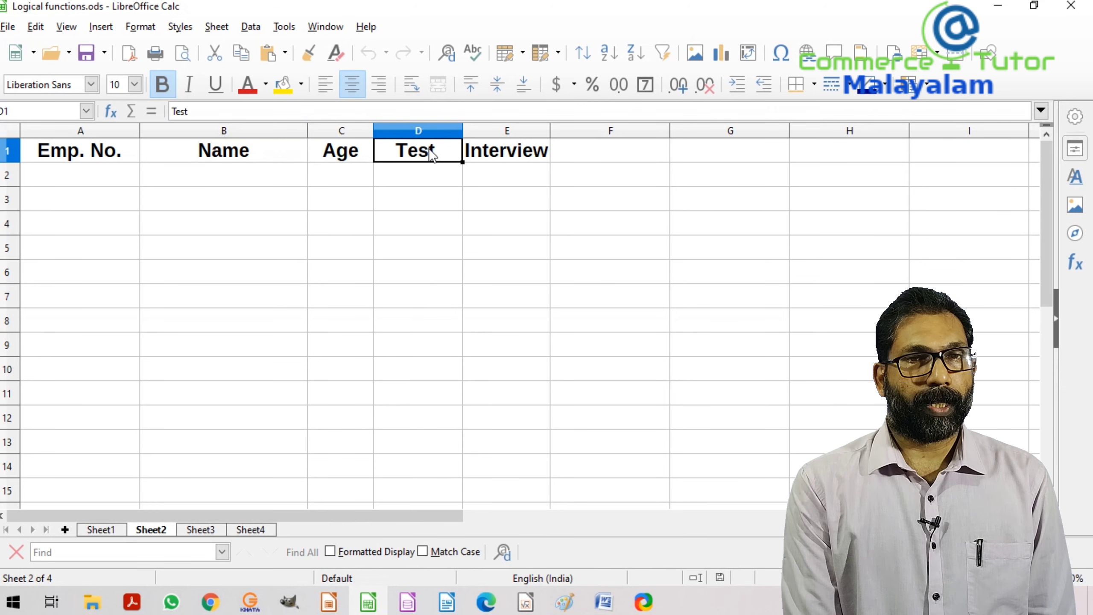
left_click(518, 157)
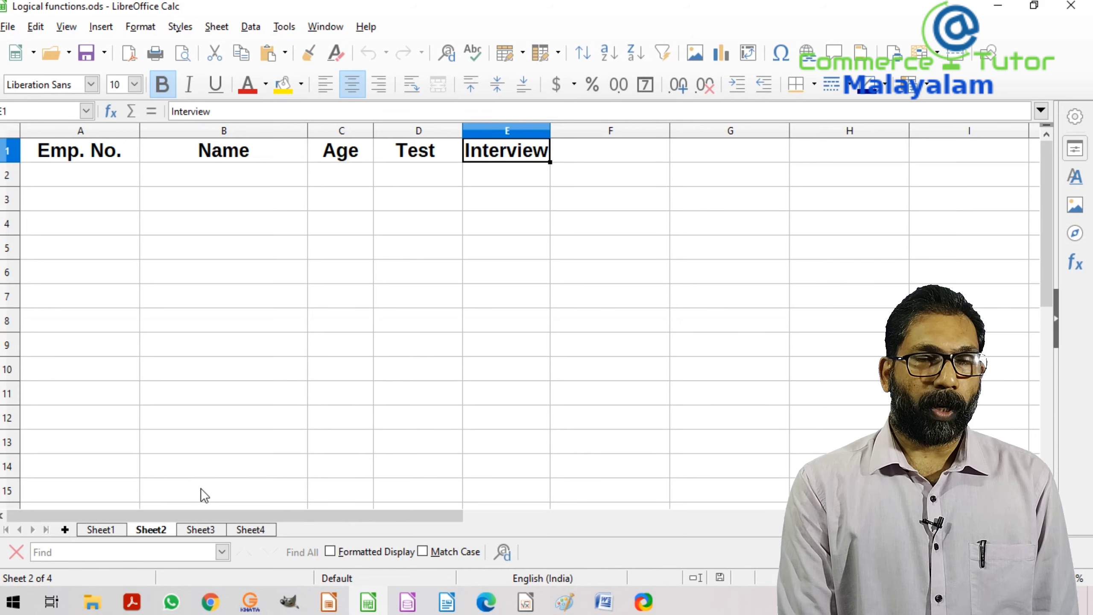
Add the heading Total in cell F1 of Sheet3, centred and bold.
left_click(188, 533)
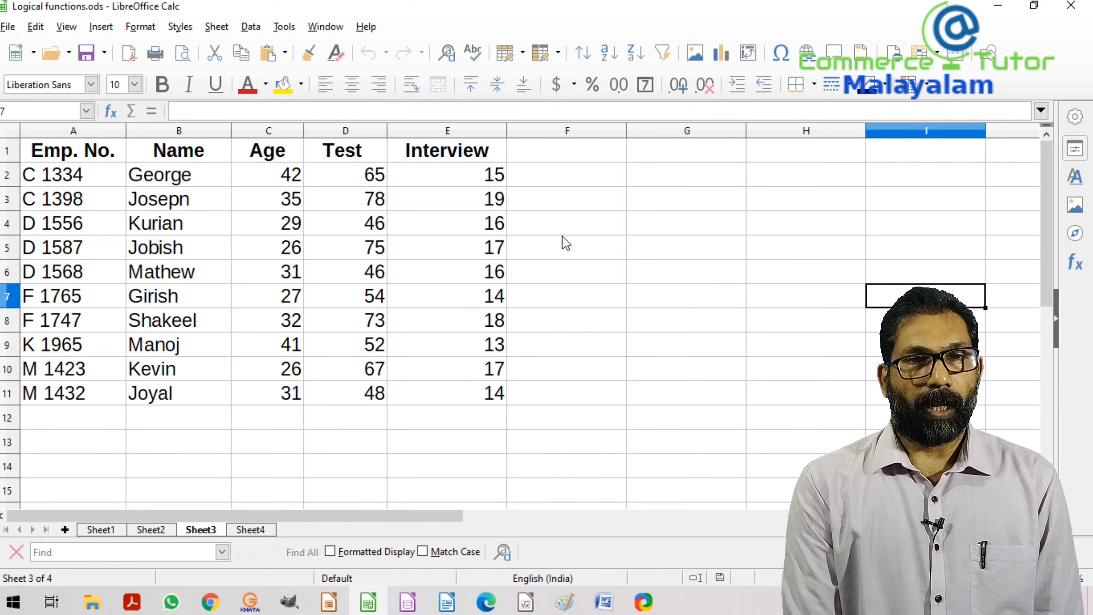
left_click(563, 158)
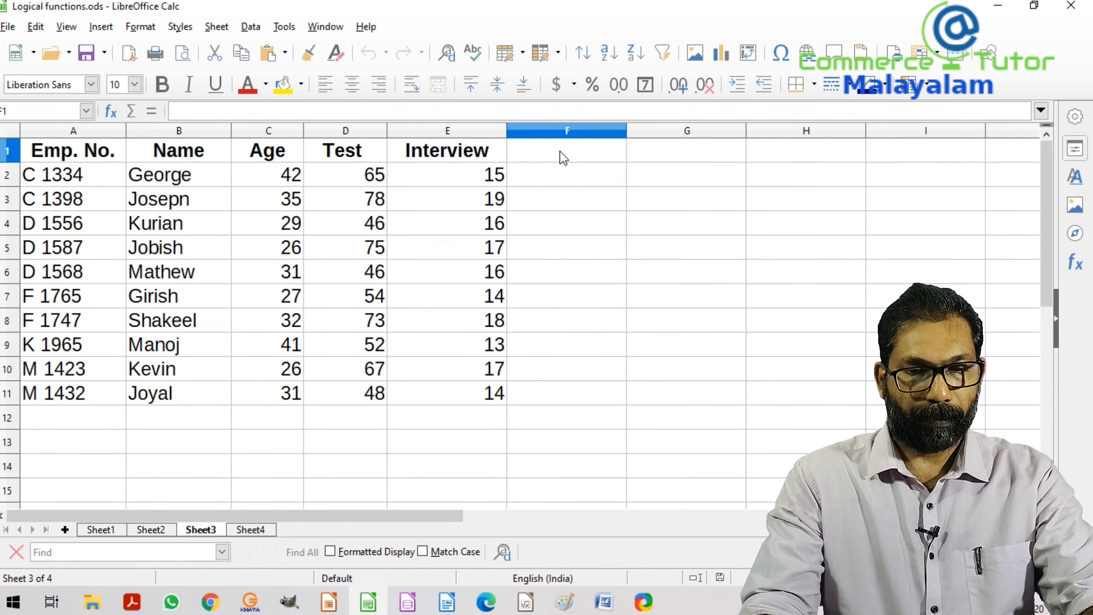
type("T")
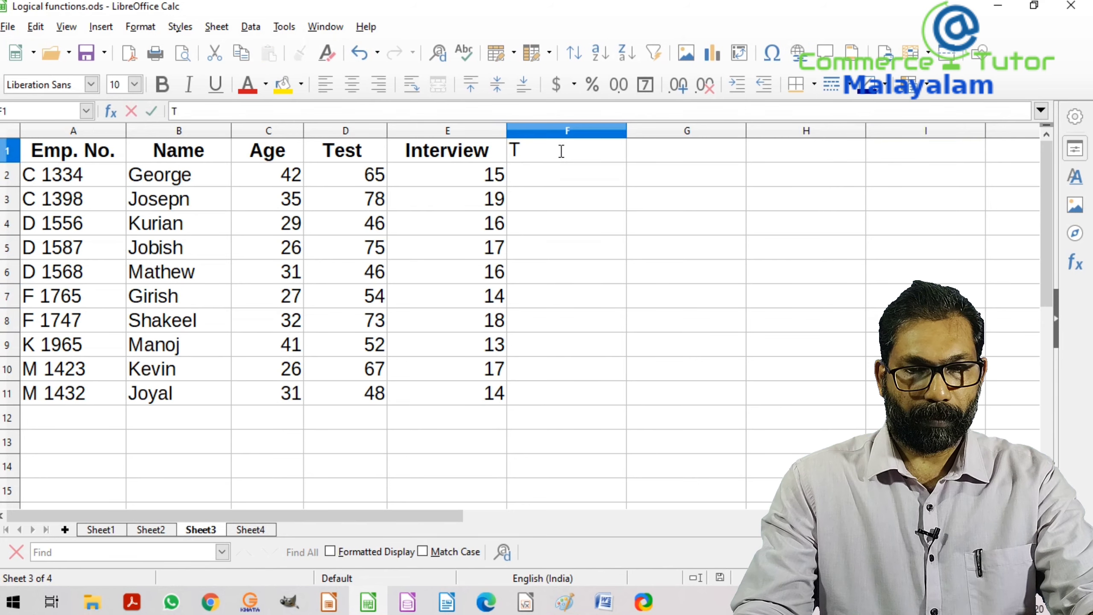
type("ot")
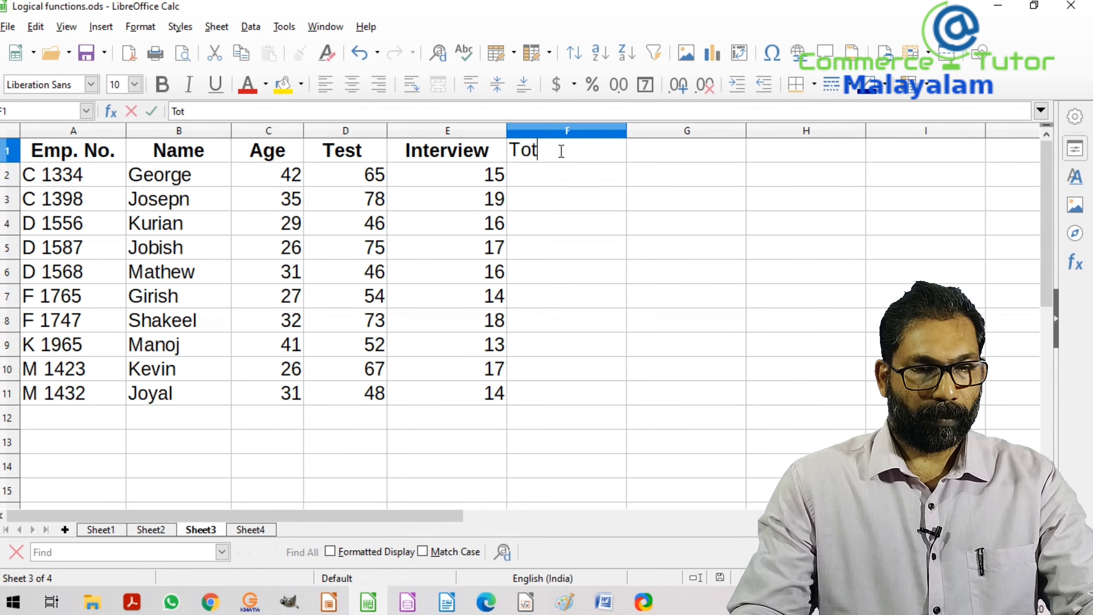
type("al")
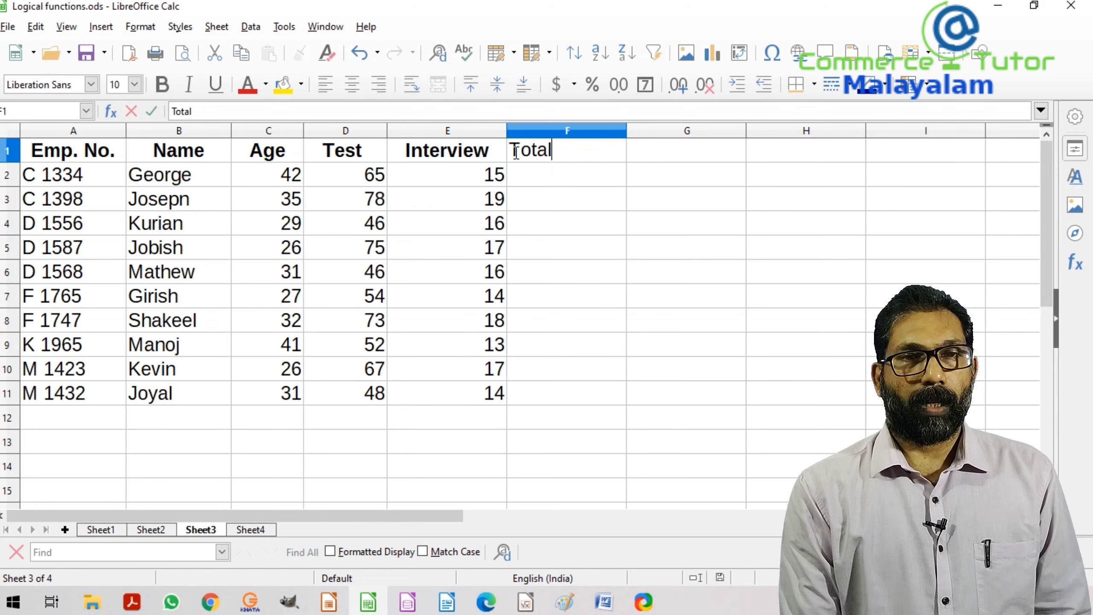
left_click_drag(515, 152, 556, 152)
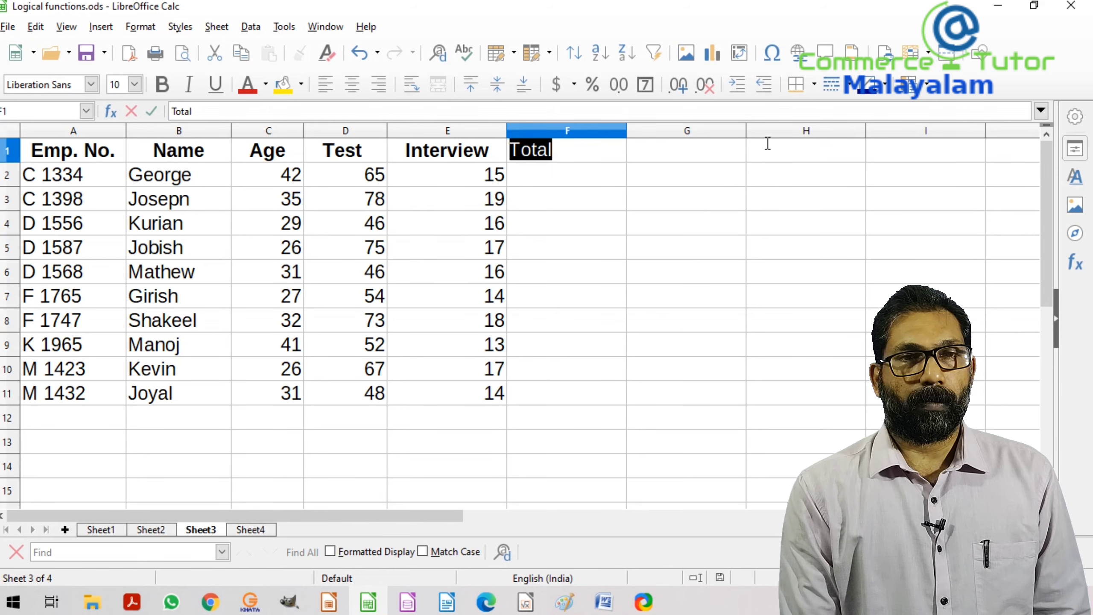
left_click(357, 90)
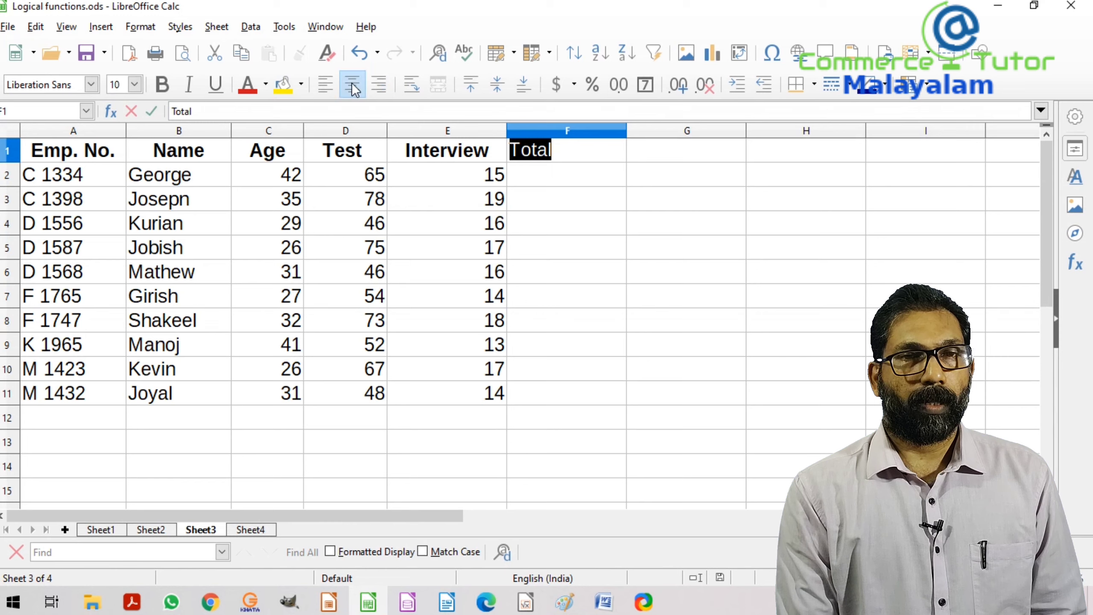
left_click(162, 86)
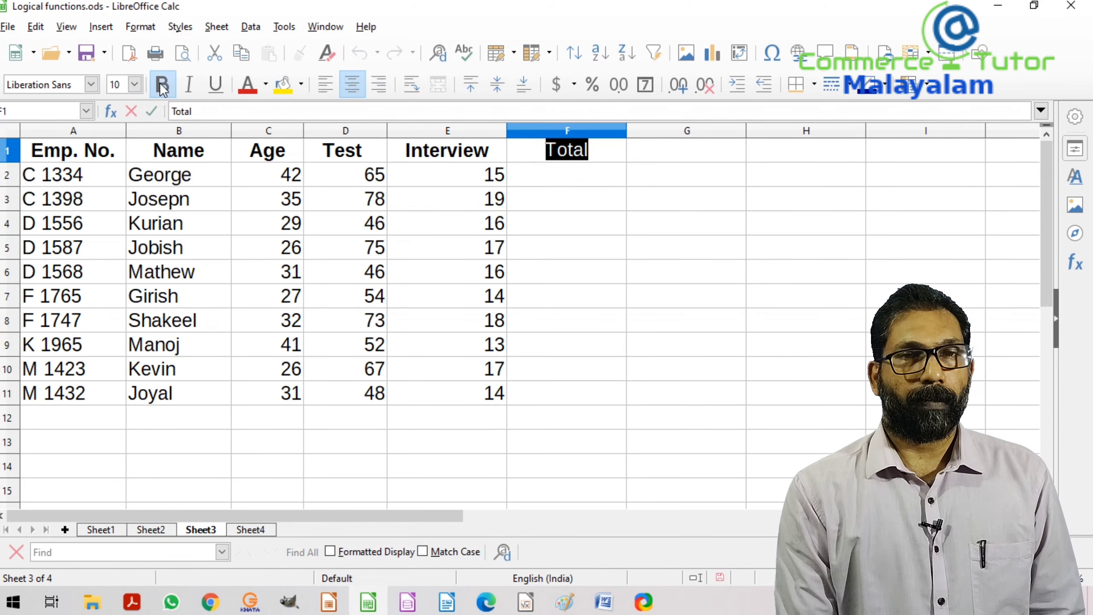
Enter =SUM(D2+E2) in cell F2 and fill the formula down to F11.
left_click(557, 183)
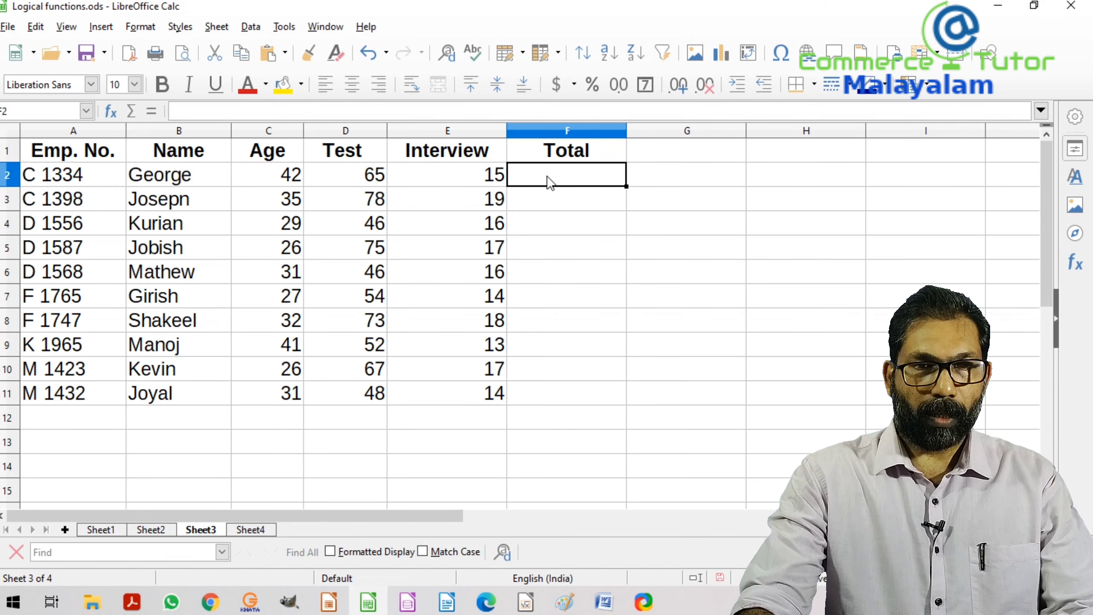
type("=")
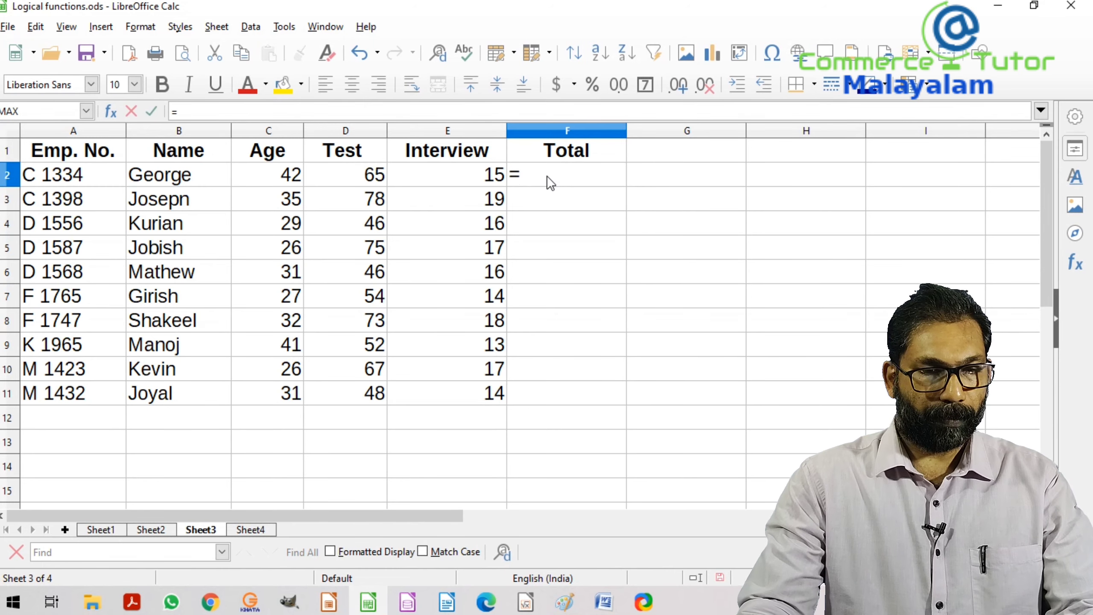
type("SU")
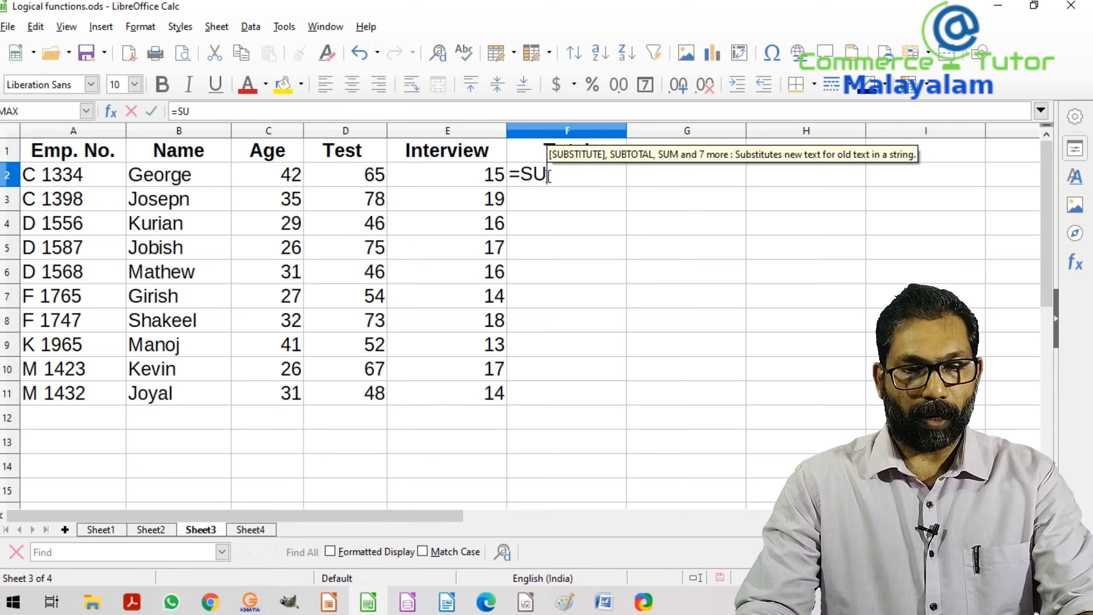
type("M")
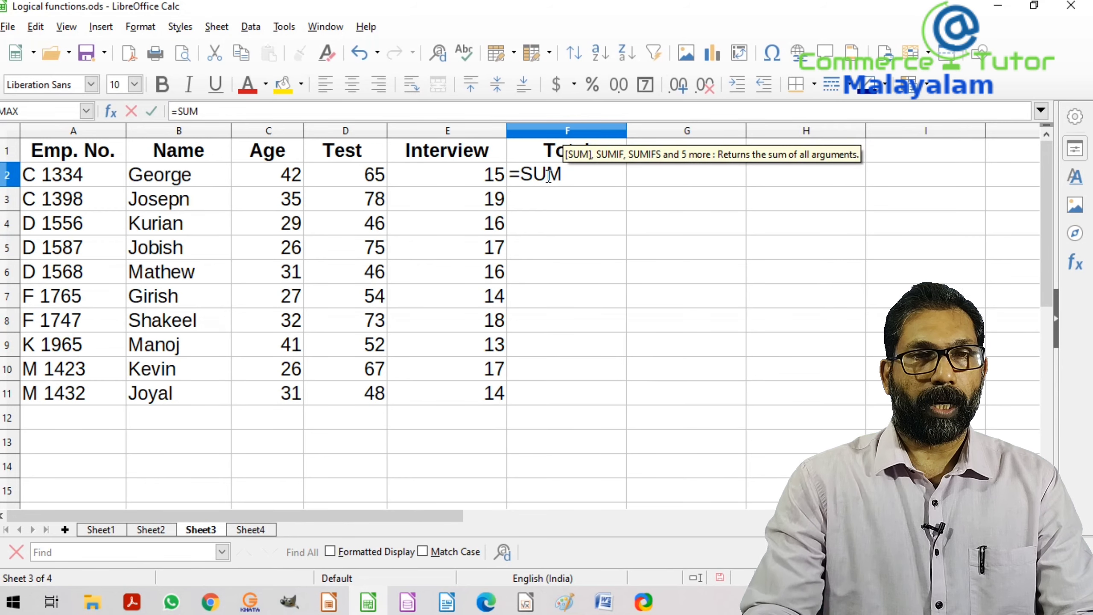
type("(")
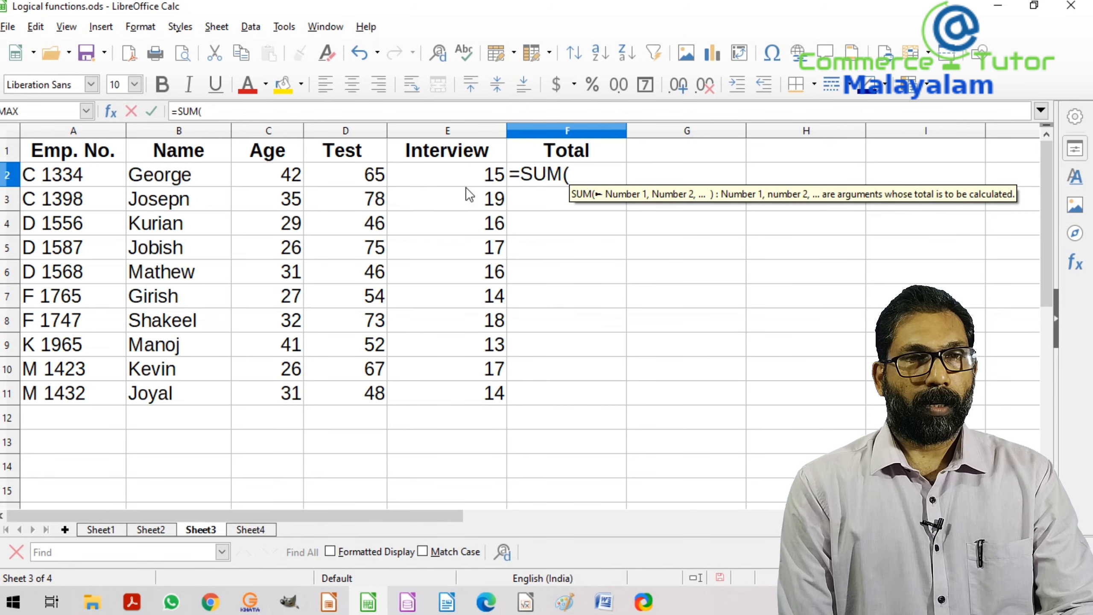
left_click(349, 176)
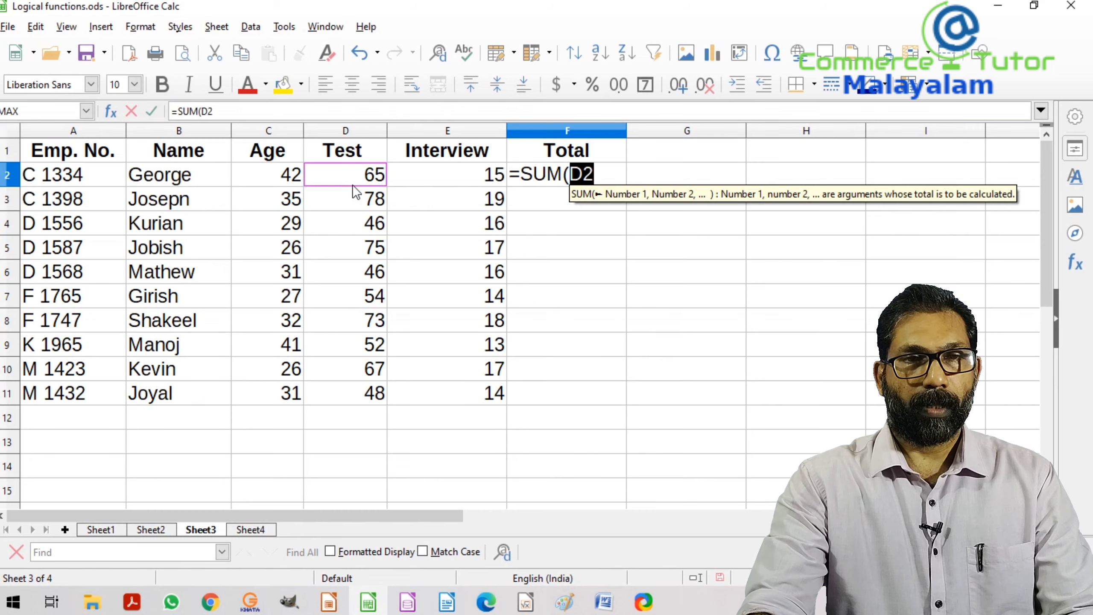
type("+")
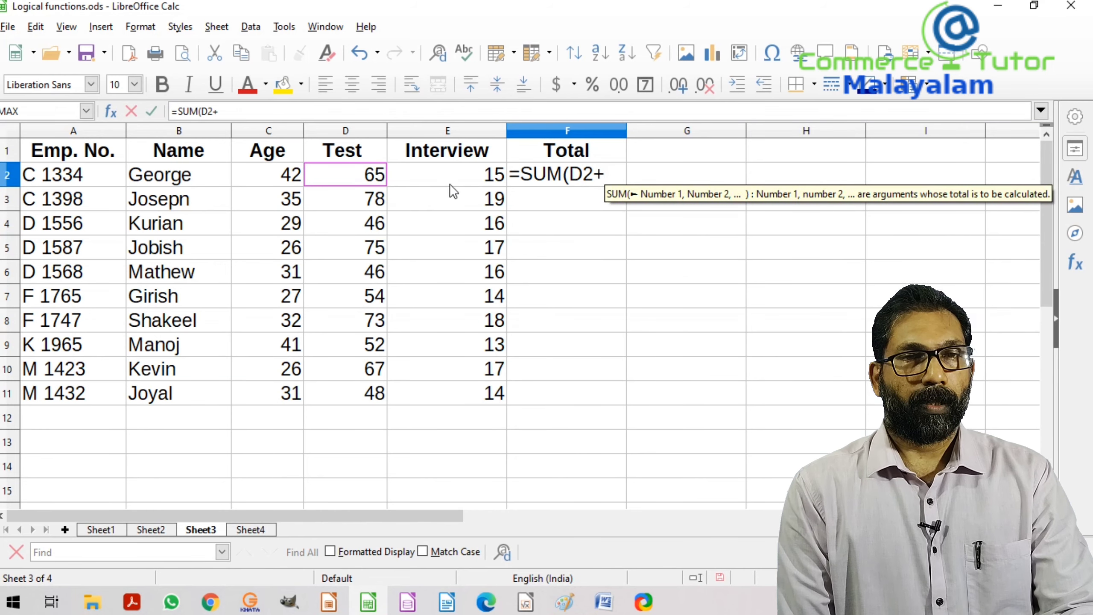
left_click(485, 178)
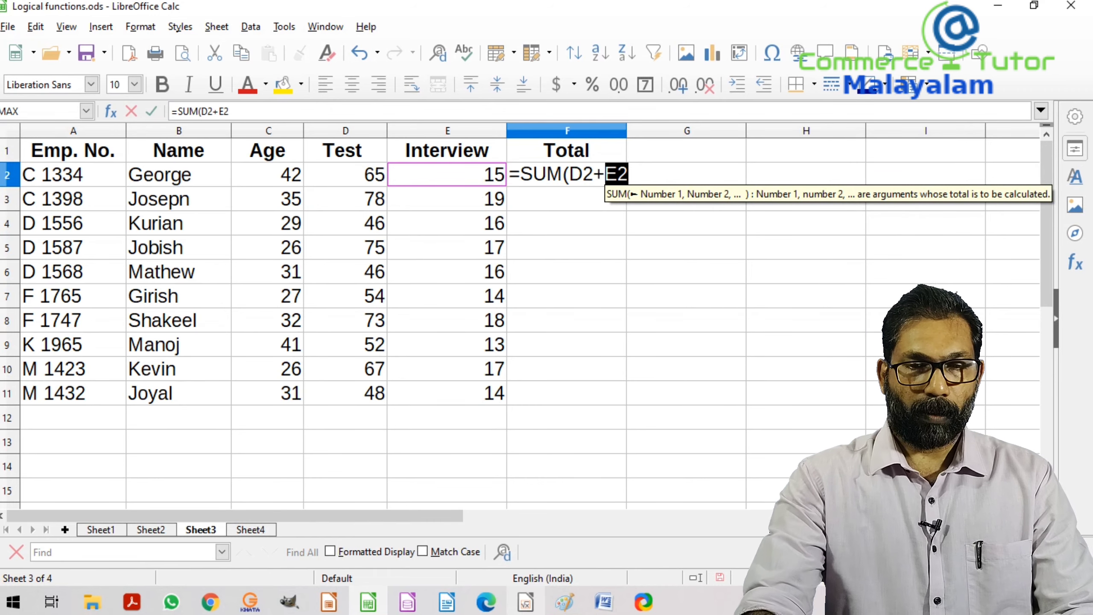
type(")")
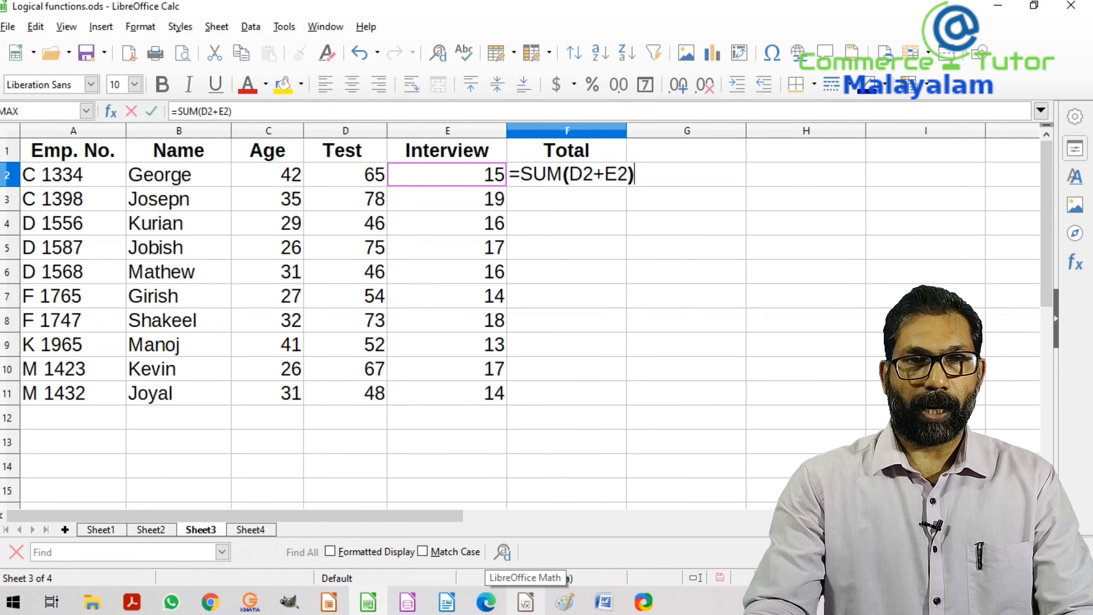
key("Return")
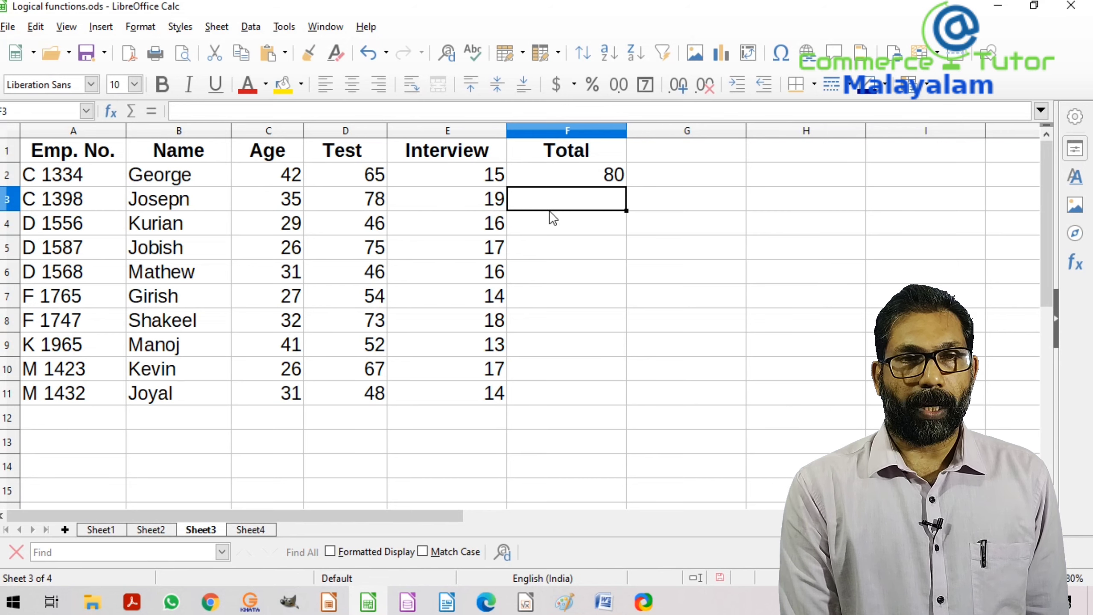
left_click(576, 174)
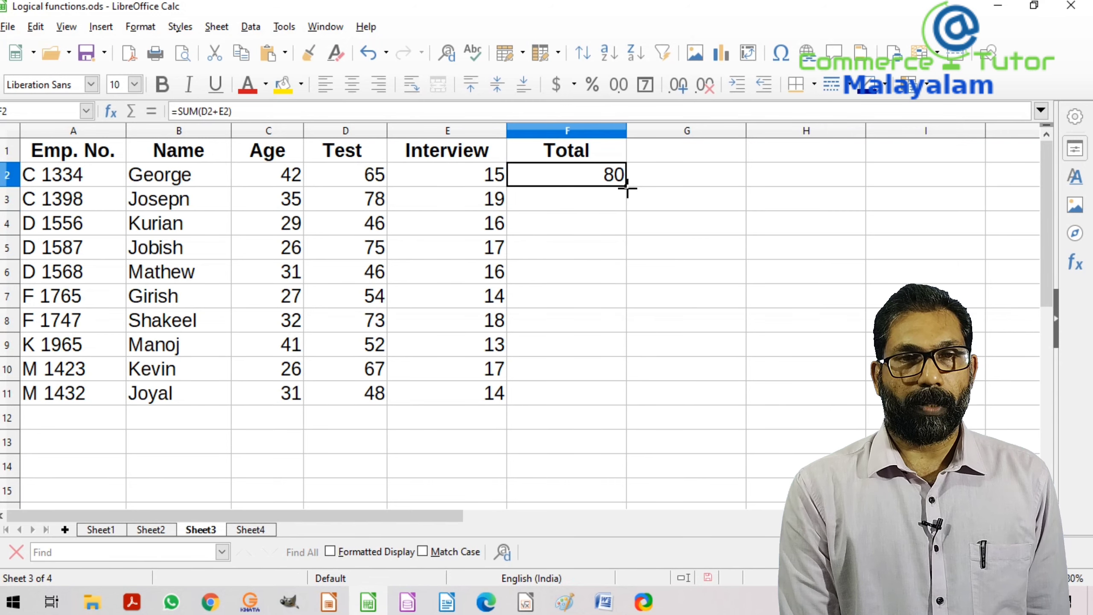
left_click_drag(627, 188, 620, 402)
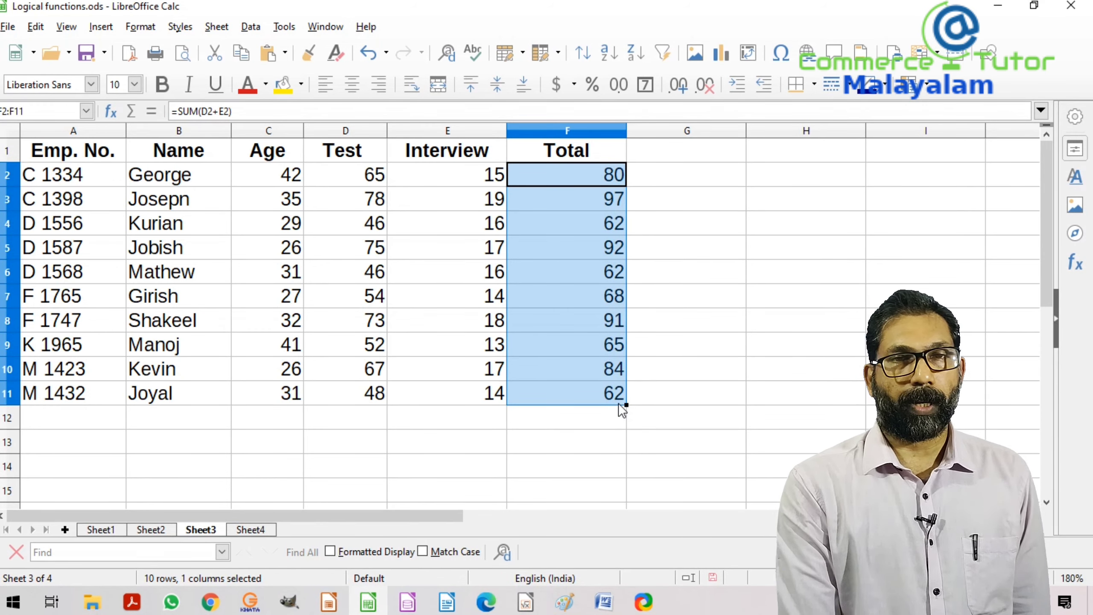
Add the heading Grade in cell G1, centred and bold.
left_click(650, 148)
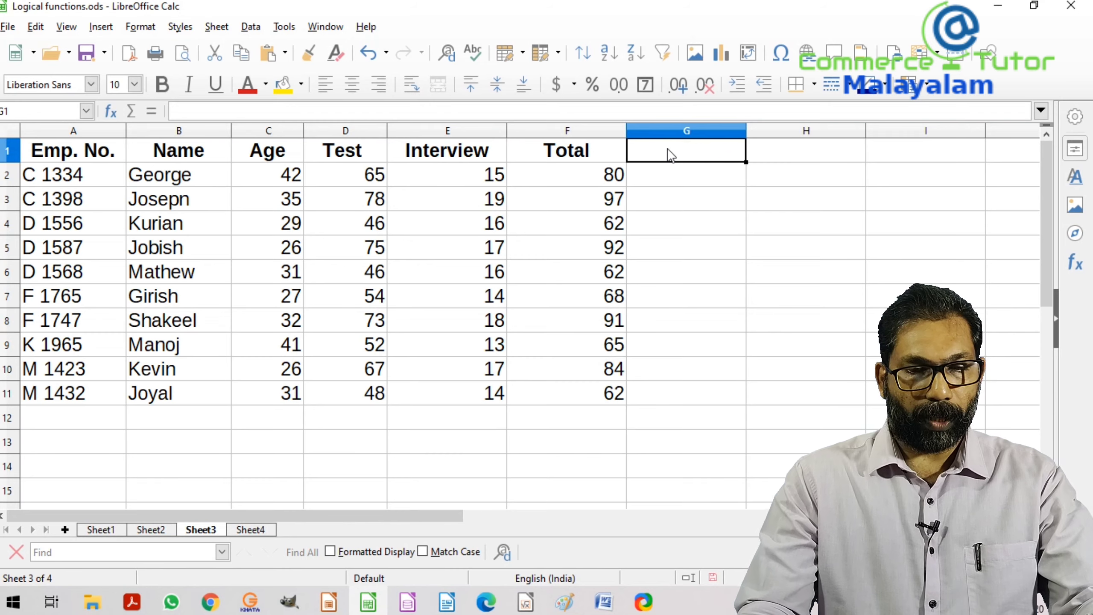
type("Grade")
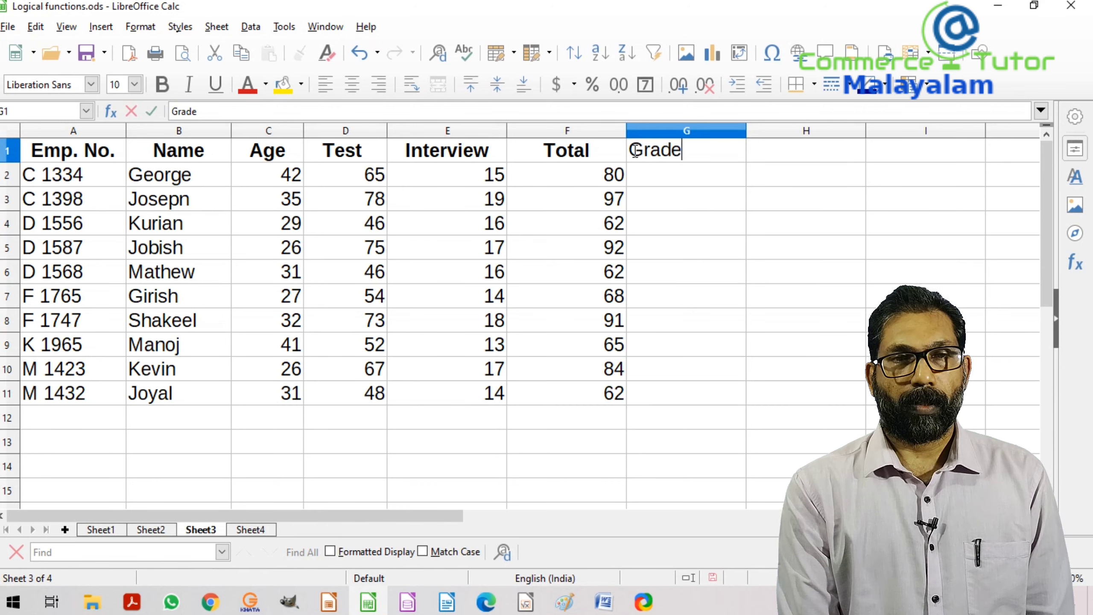
left_click_drag(628, 150, 720, 149)
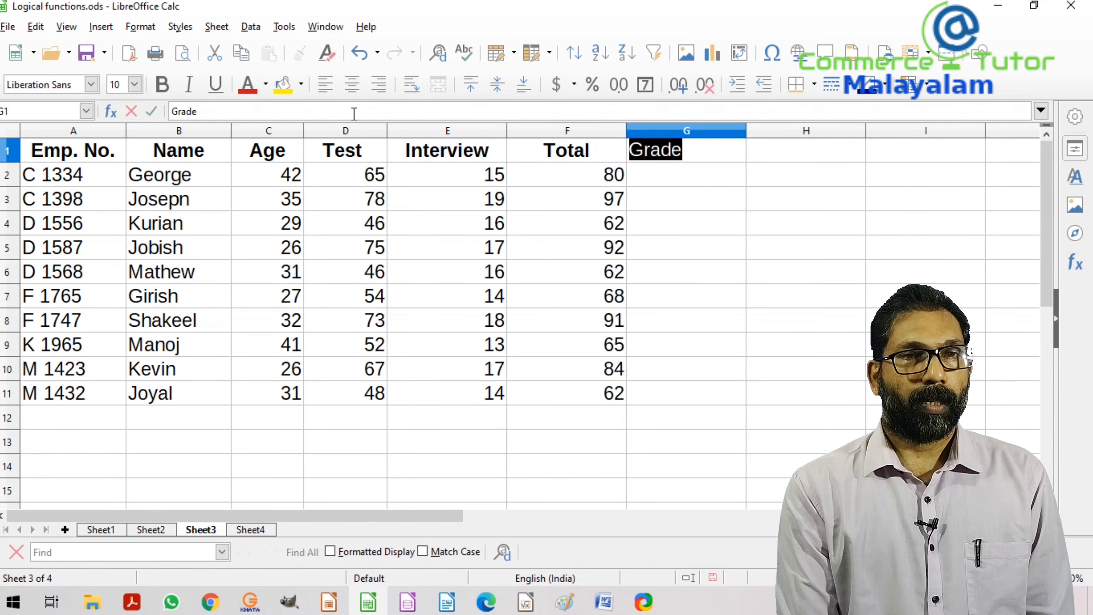
left_click(352, 85)
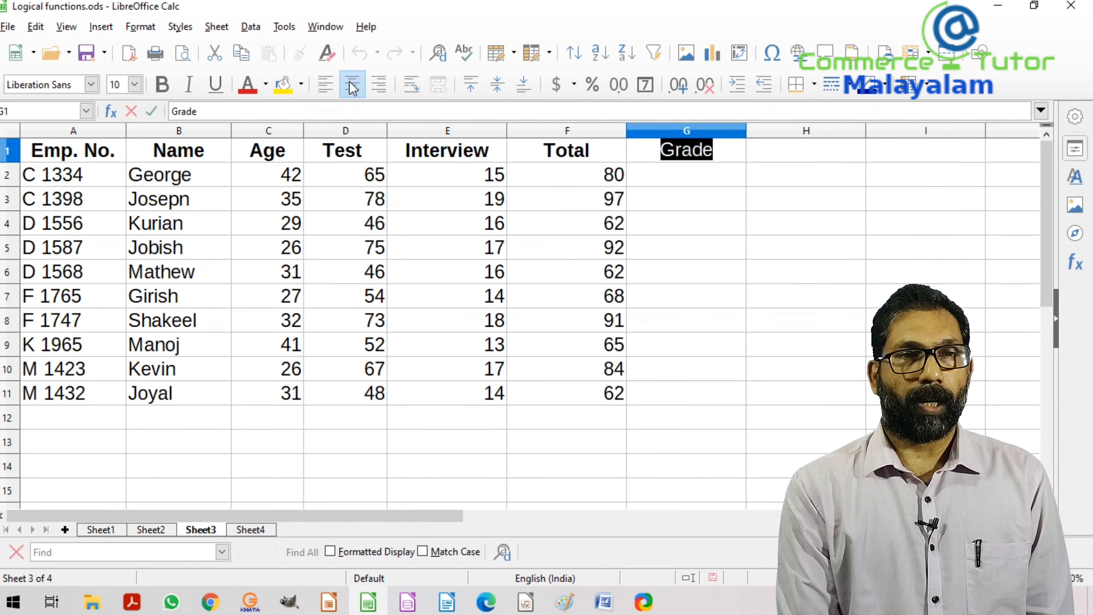
left_click(162, 84)
Start an IF formula in cell G2 with the logical test F2>=90.
left_click(667, 179)
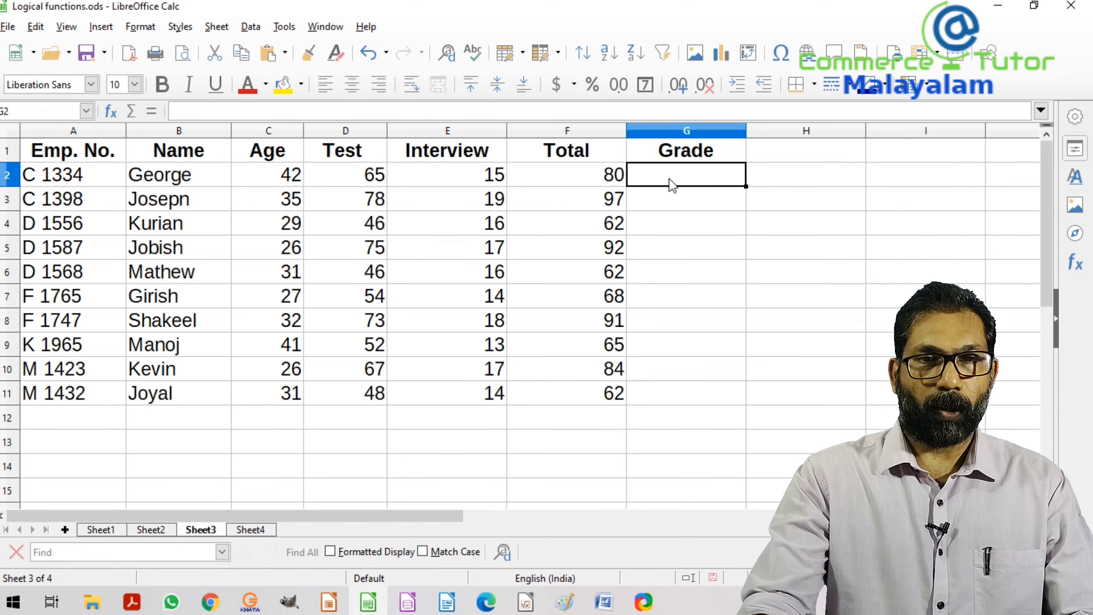
type("=")
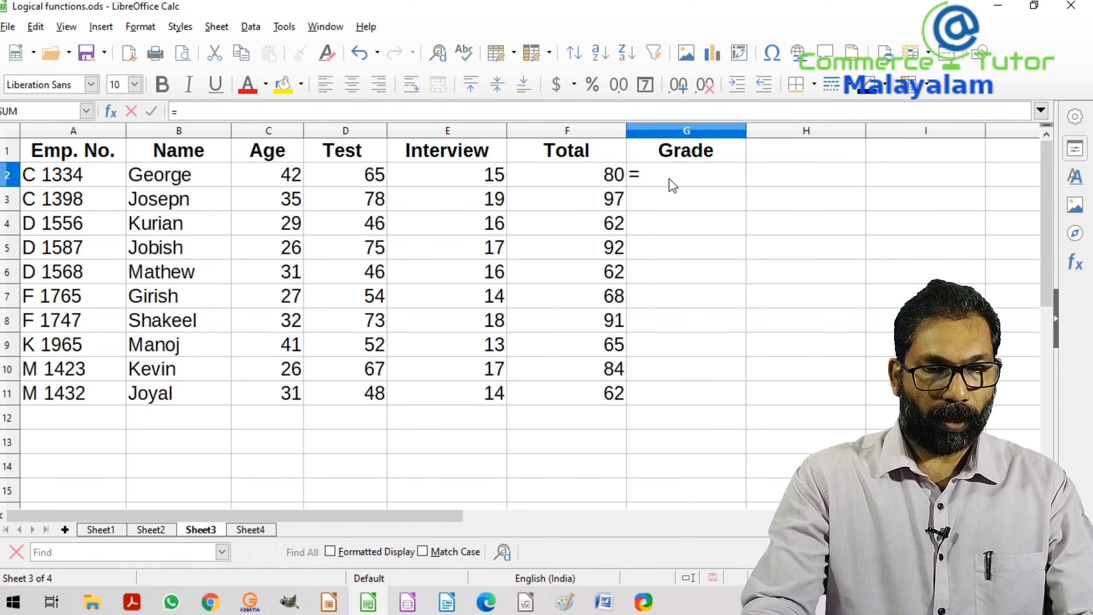
type("iF")
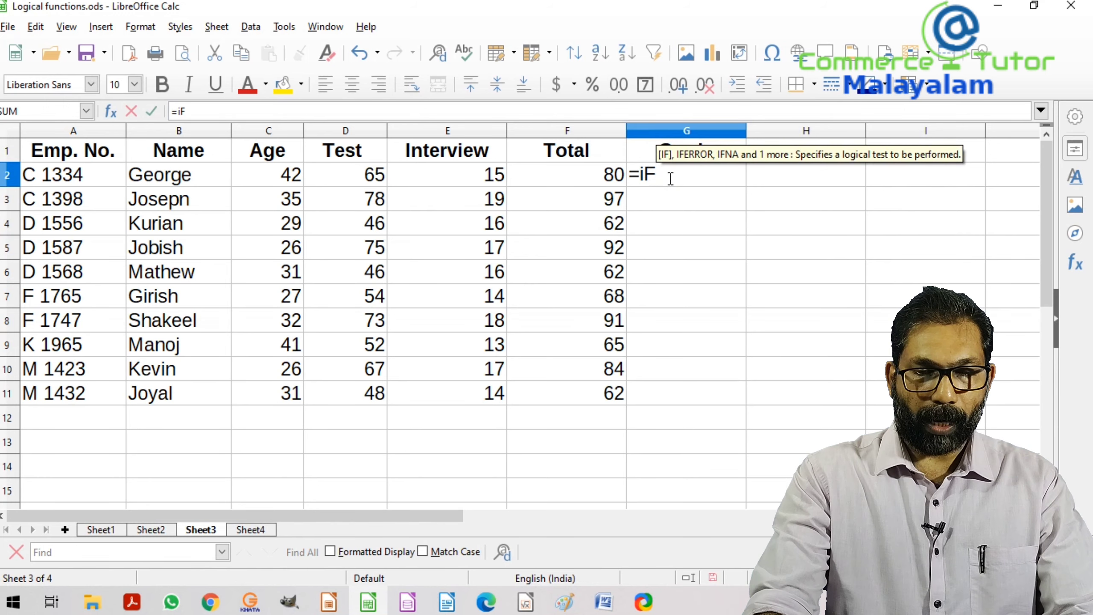
type("(")
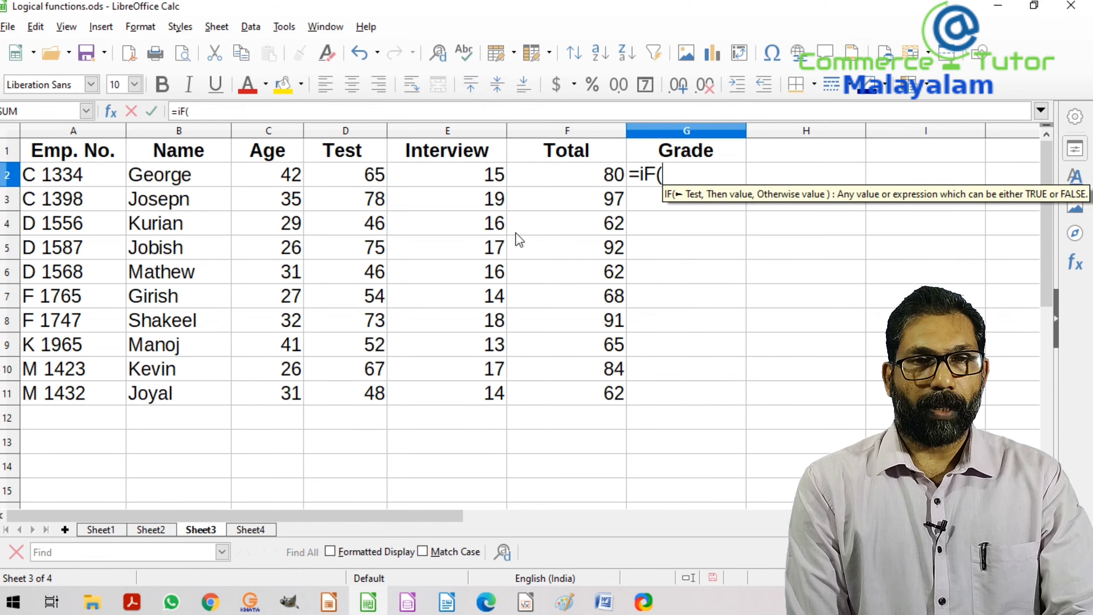
left_click(574, 168)
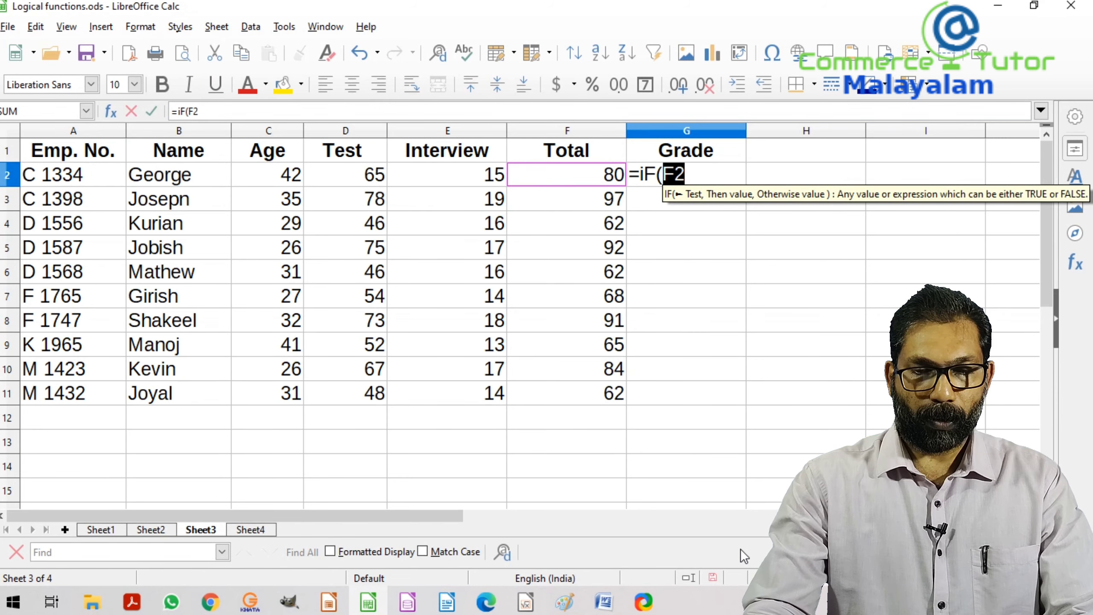
type(">")
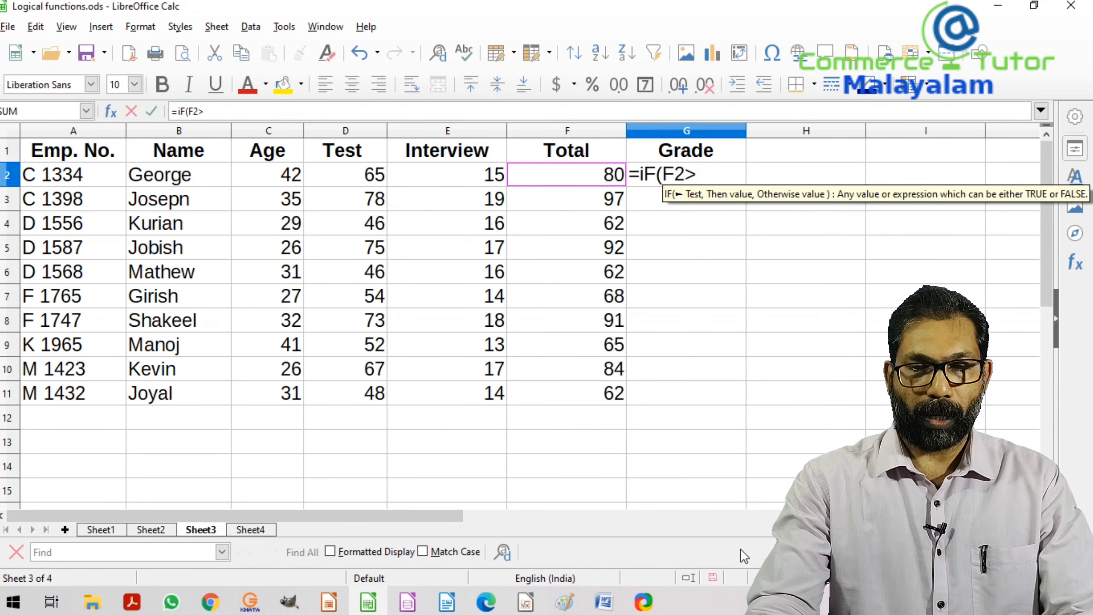
type("+")
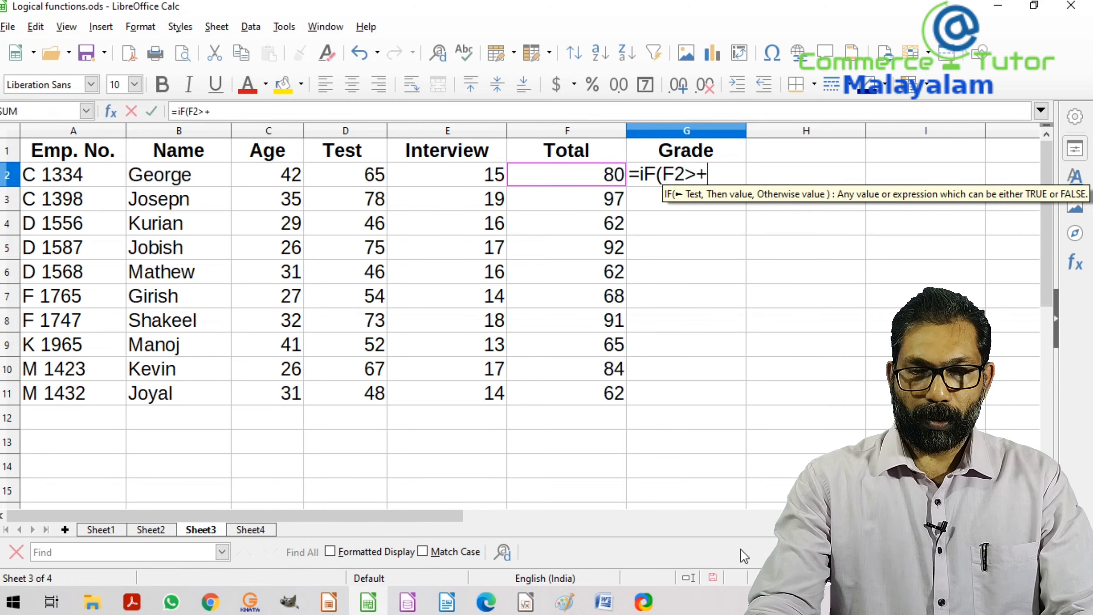
key("BackSpace")
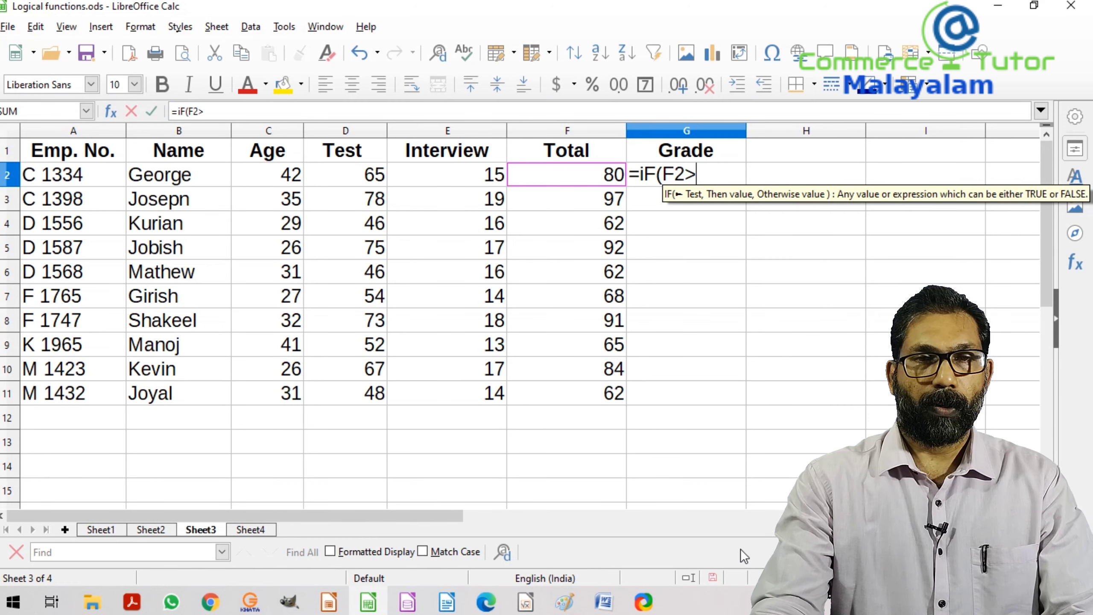
type("=")
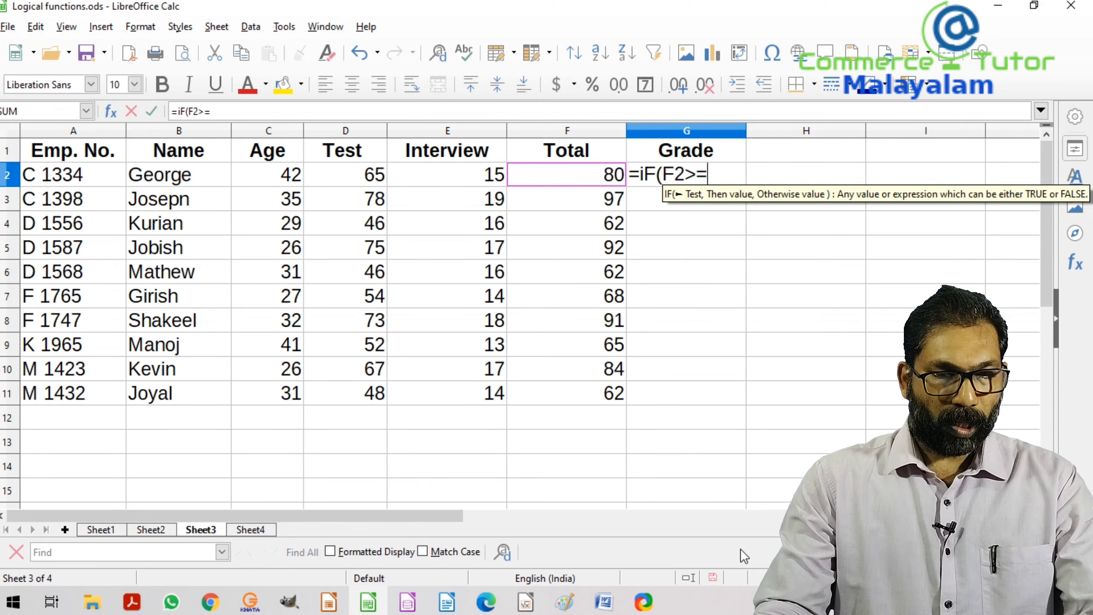
type("90")
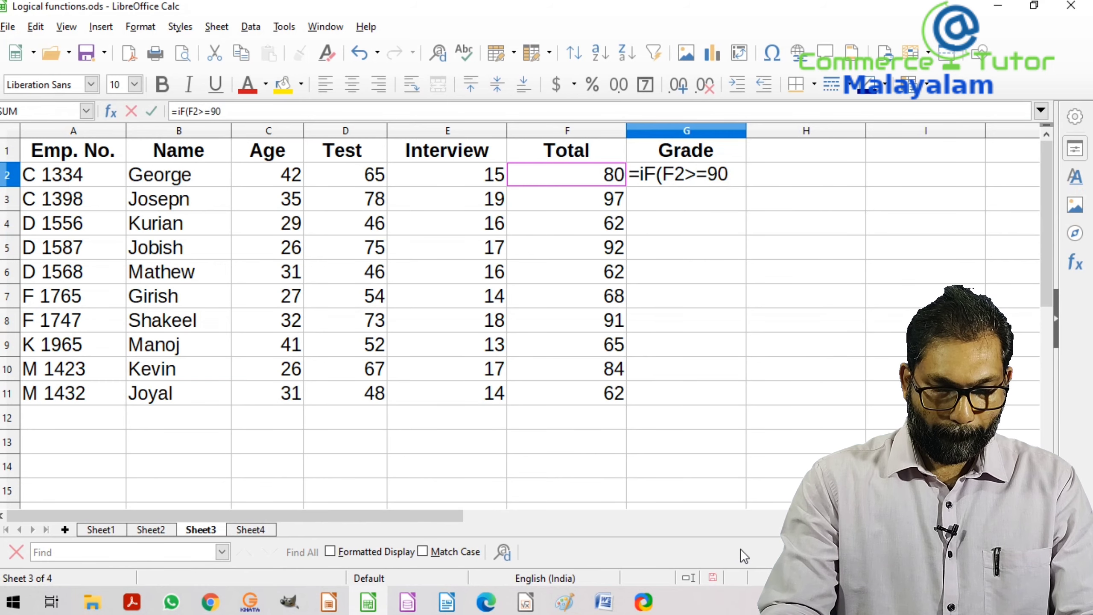
type(",")
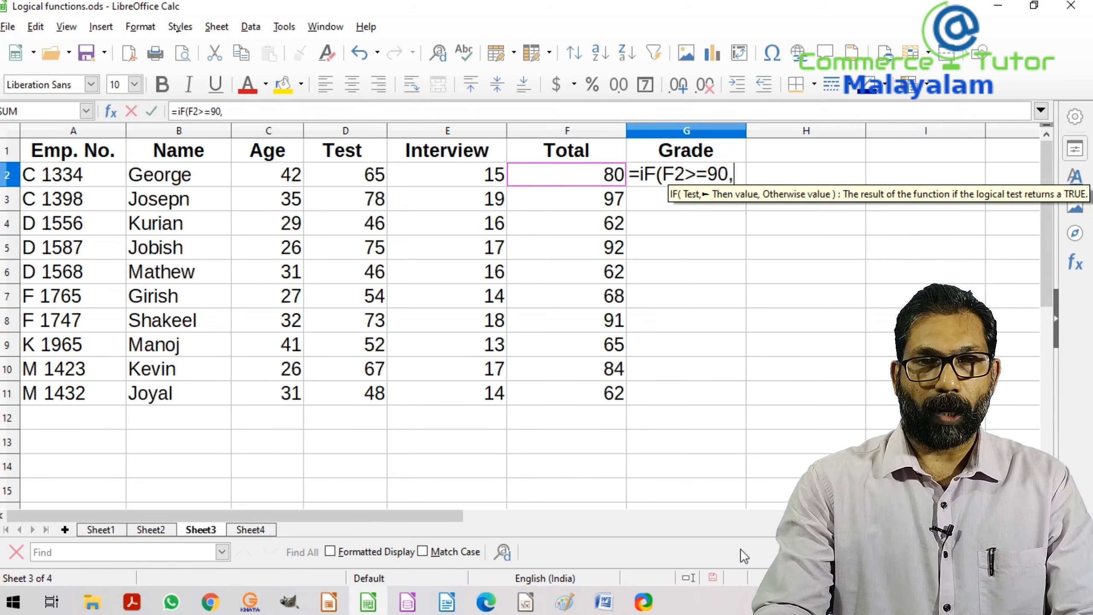
Give the F2>=90 test the then value "Outstanding" in the G2 formula.
type("\"")
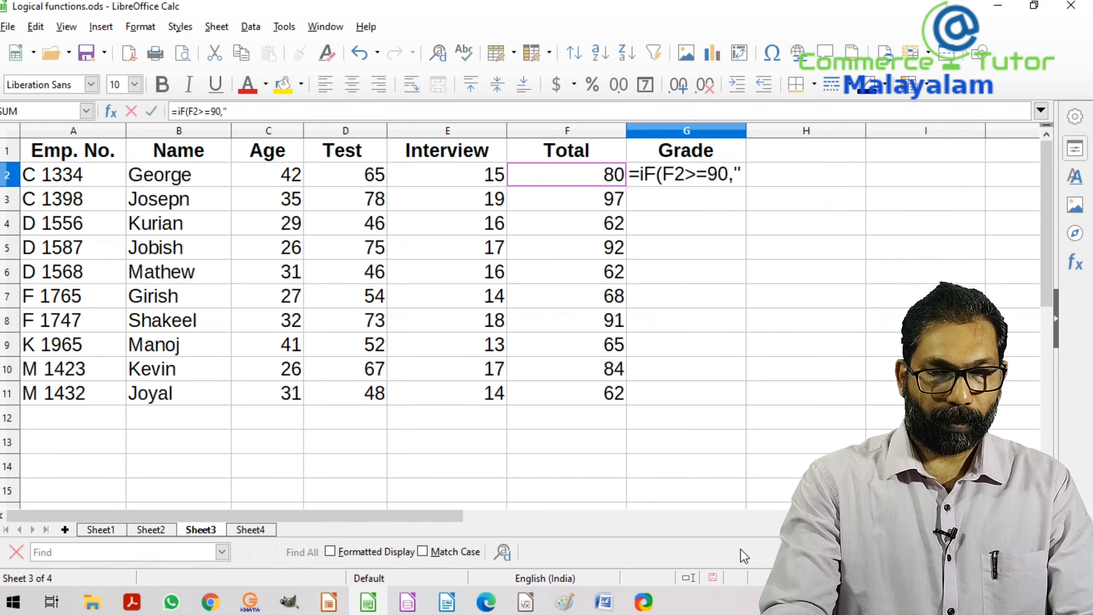
type("O utst")
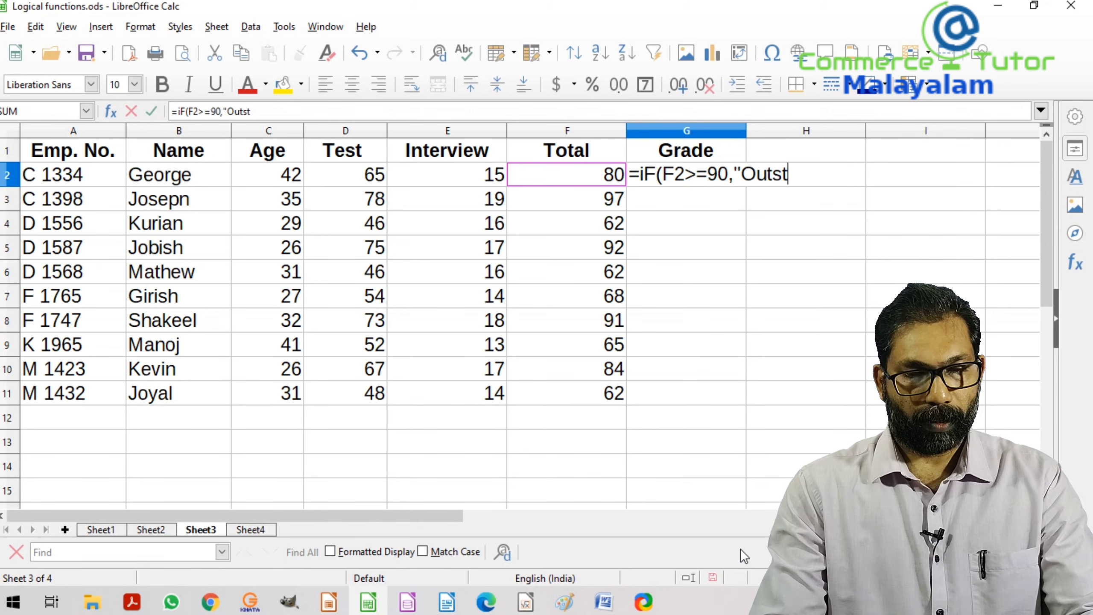
type("anding")
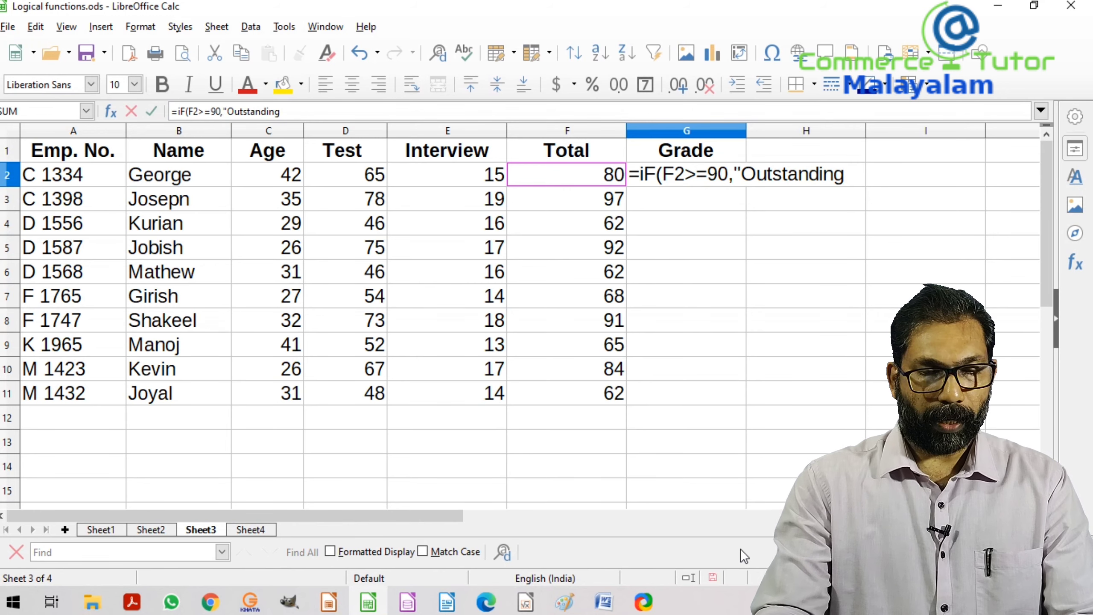
type("\"")
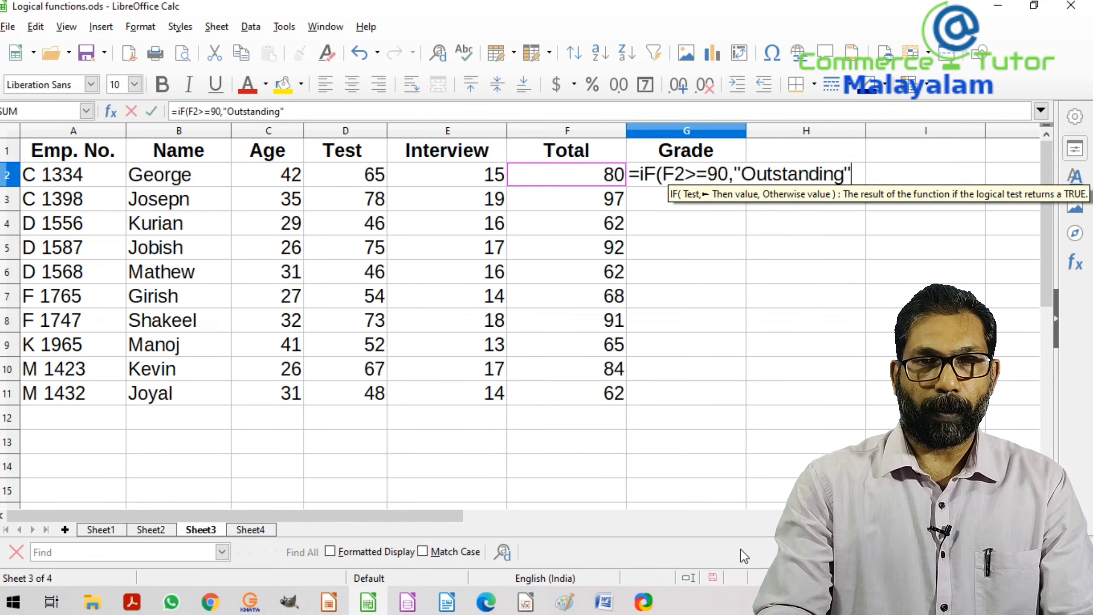
type(",")
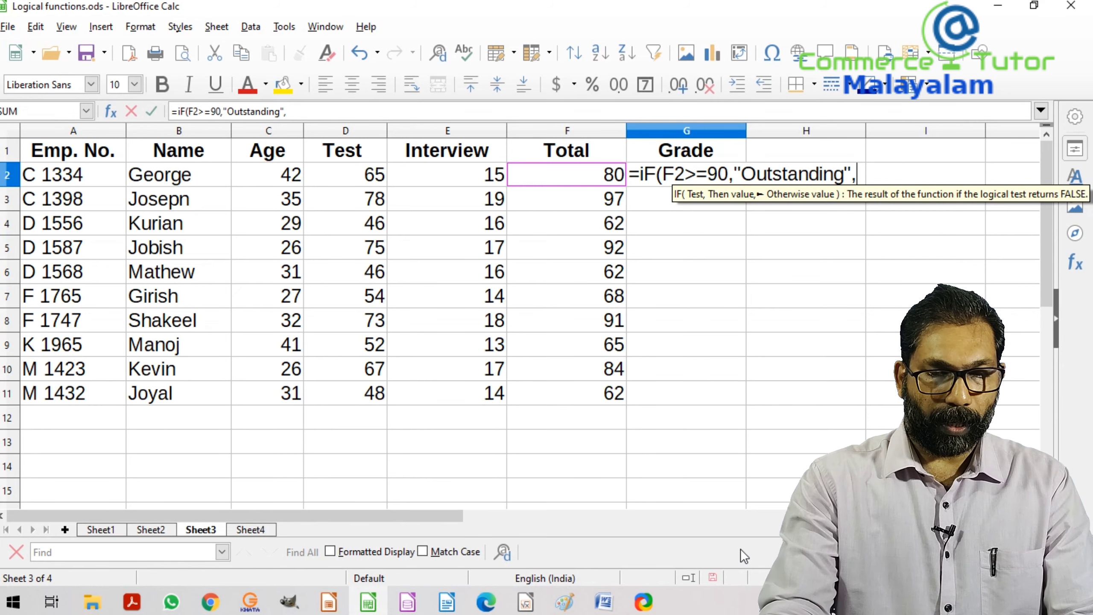
Nest a second IF as the otherwise value of the G2 formula, with the test F2>=80.
type("IF")
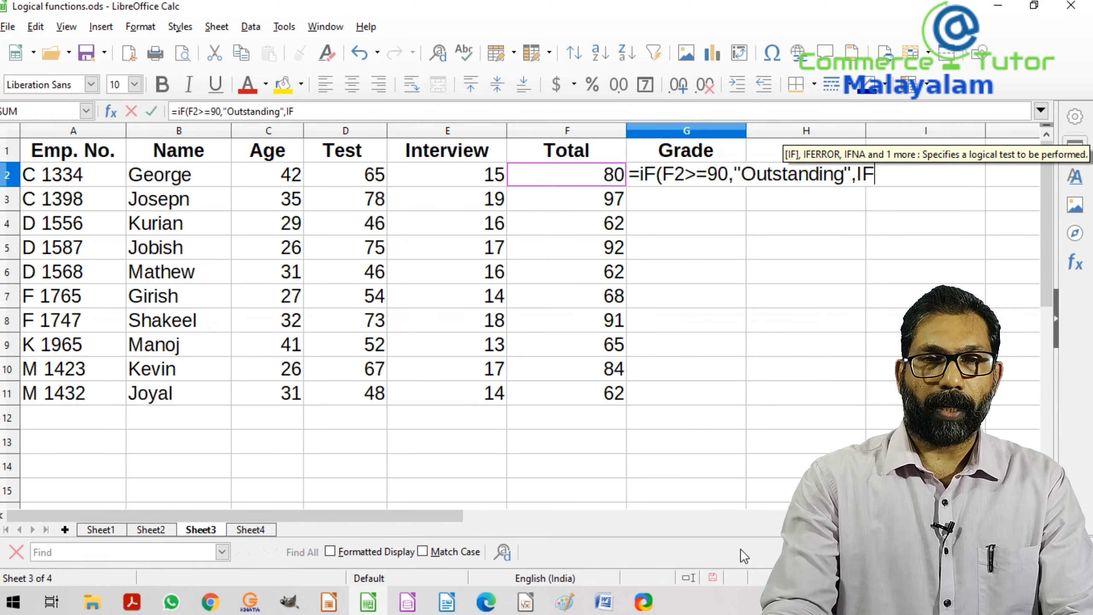
type("(")
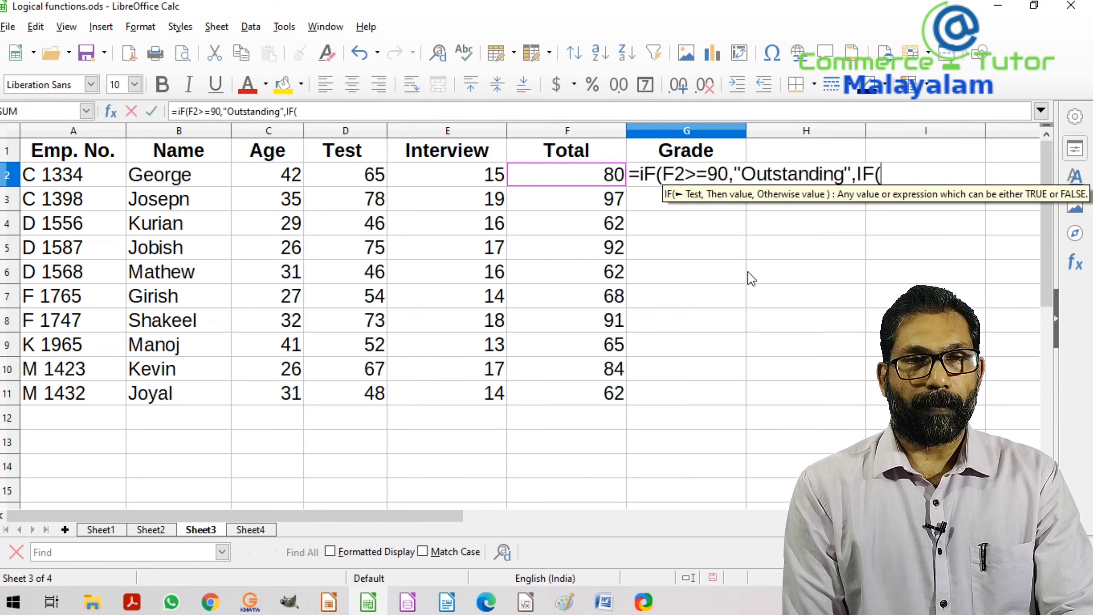
left_click(593, 179)
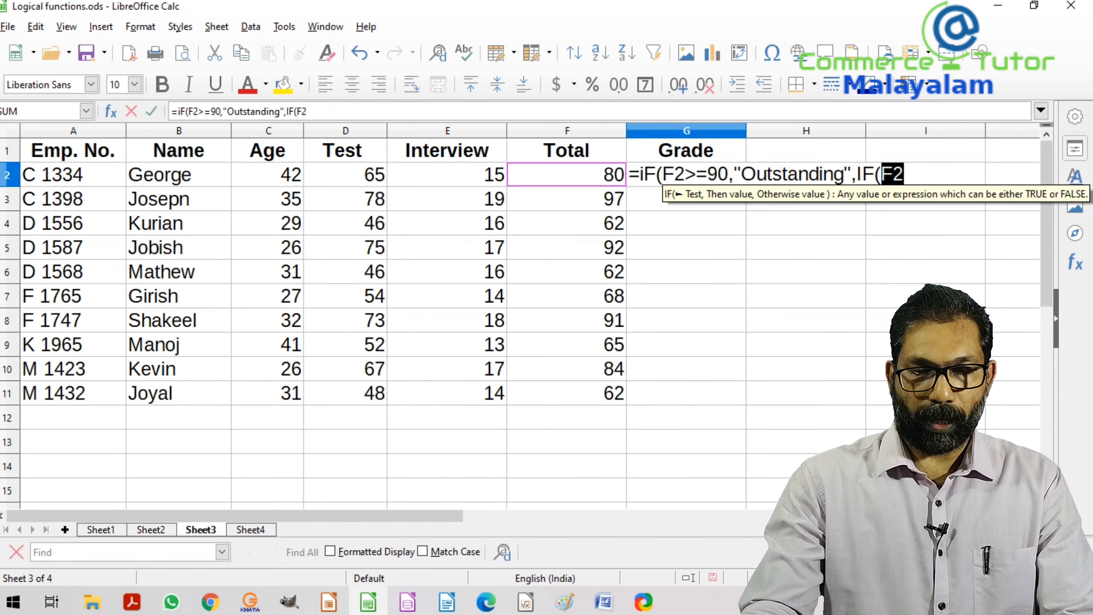
type(">")
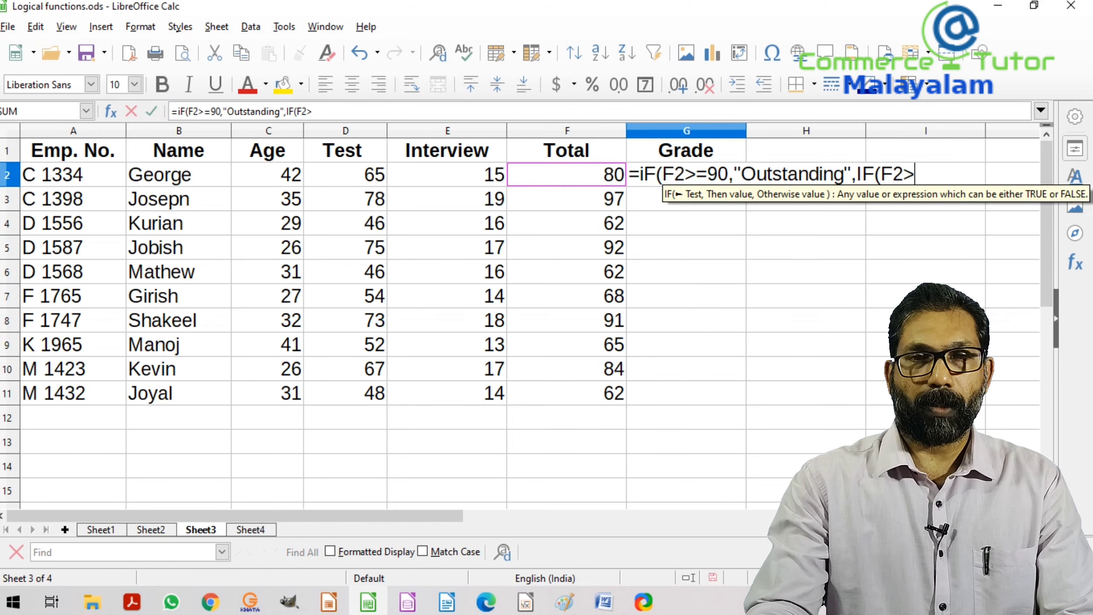
type("=")
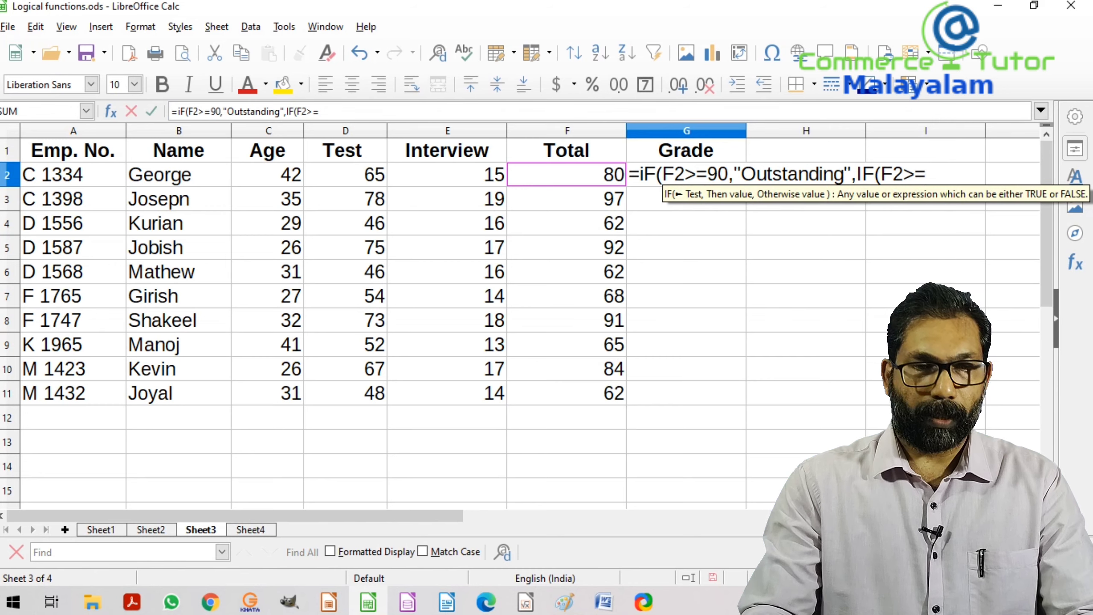
type("80")
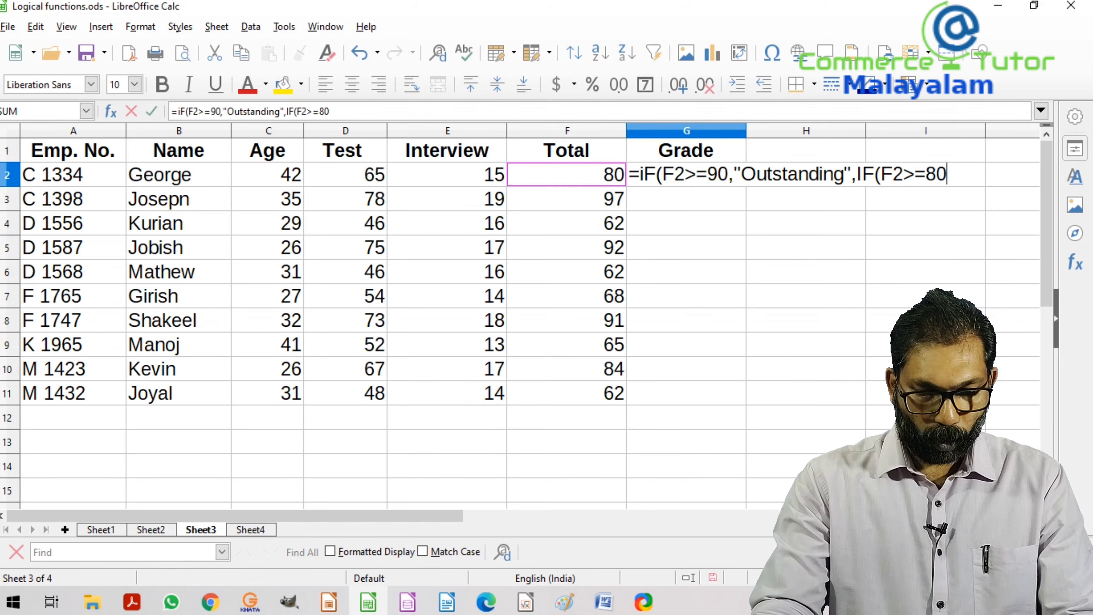
type(",")
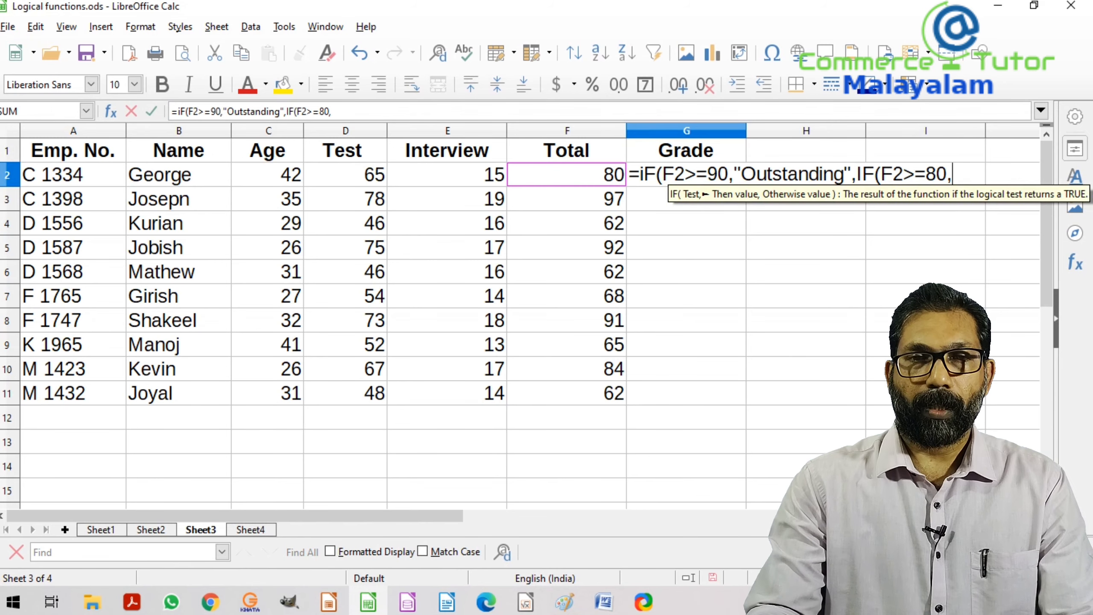
Give the nested F2>=80 test the then value "Excellent" in the G2 formula.
type("\"")
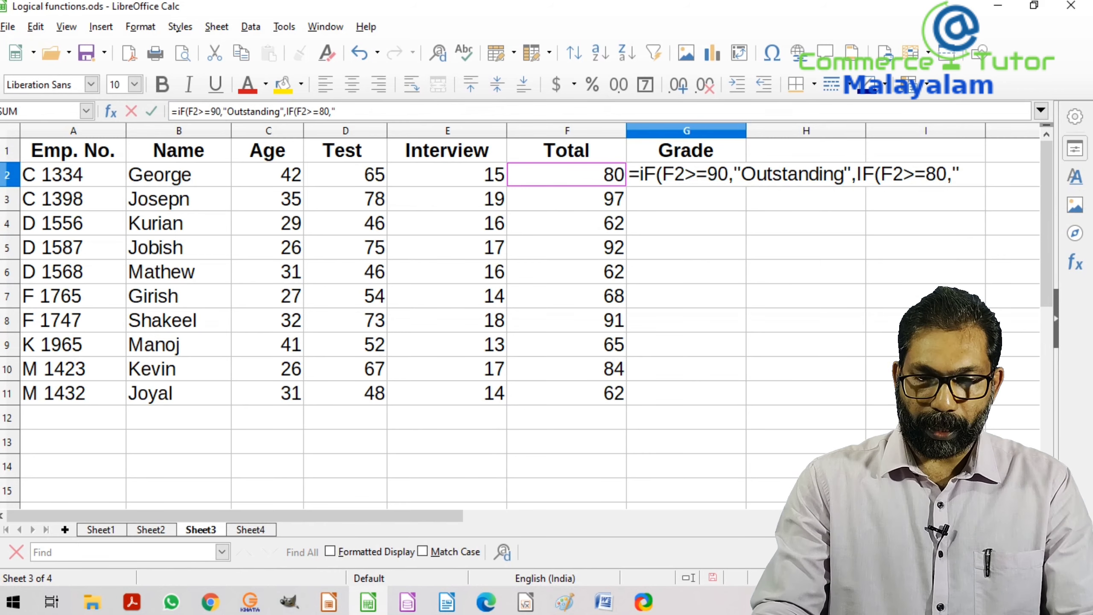
type("E")
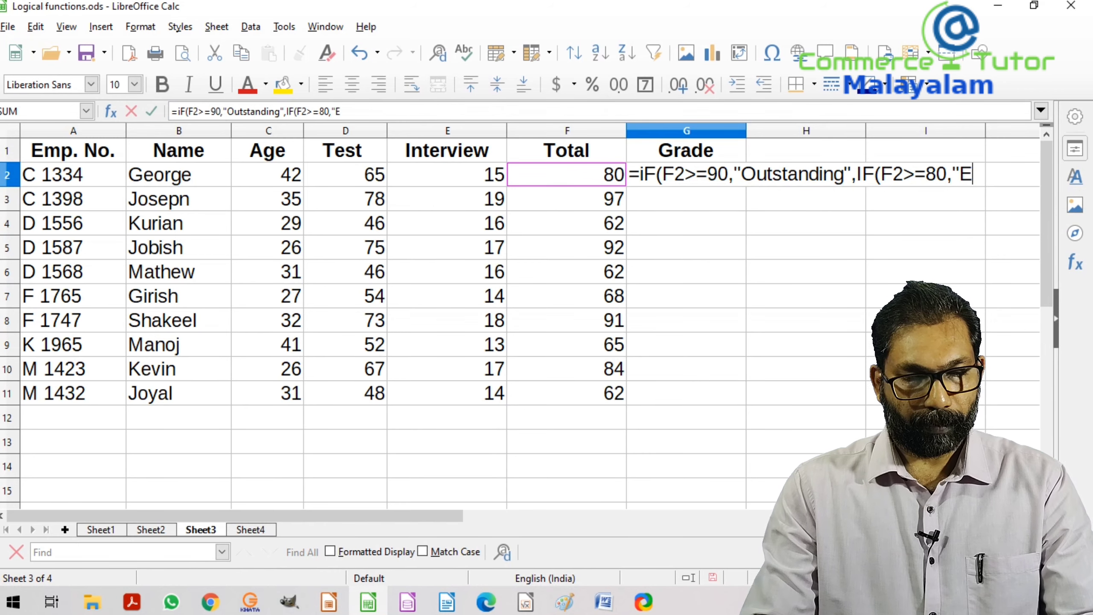
type("xcell")
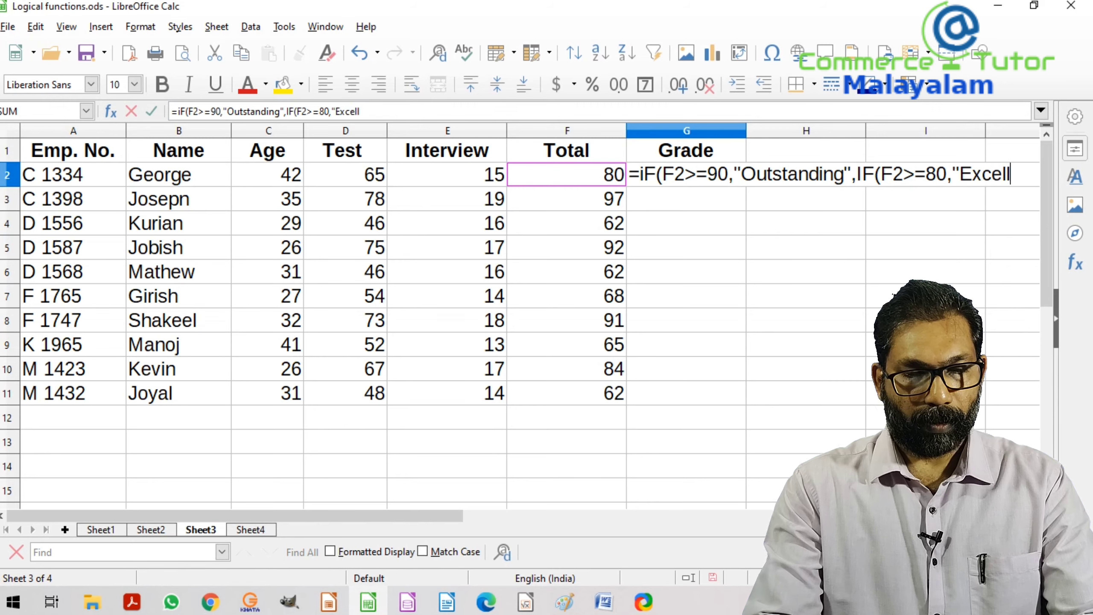
type("ent")
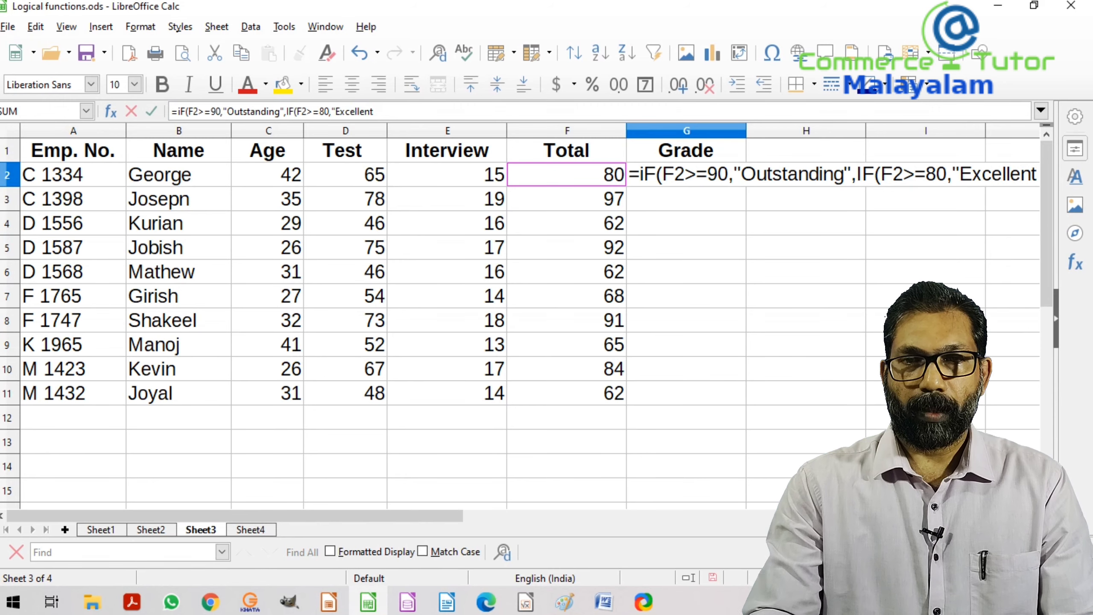
type("\"")
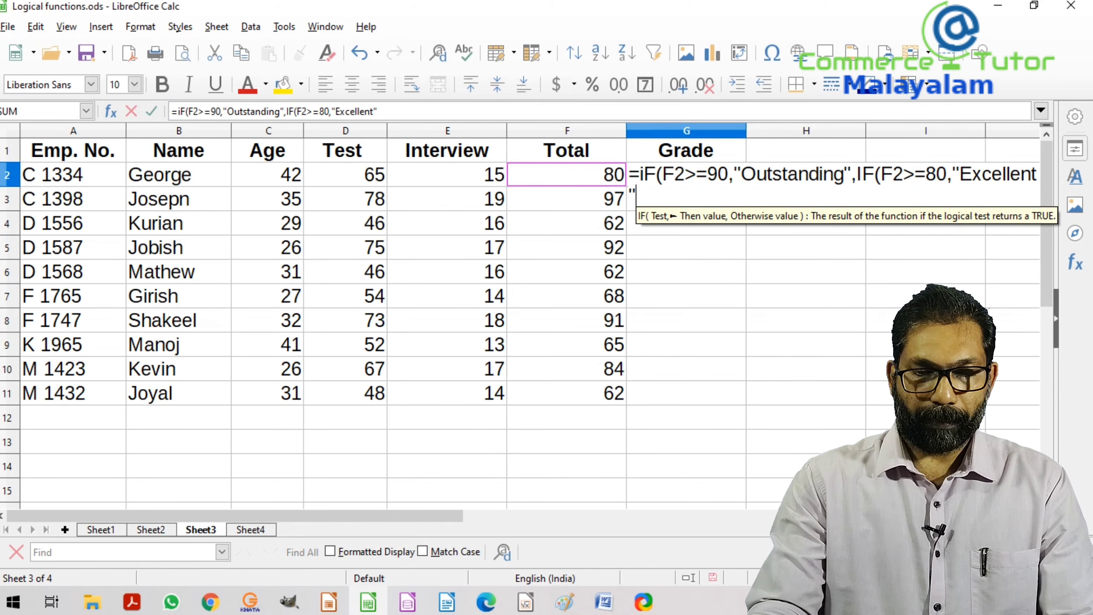
type(",")
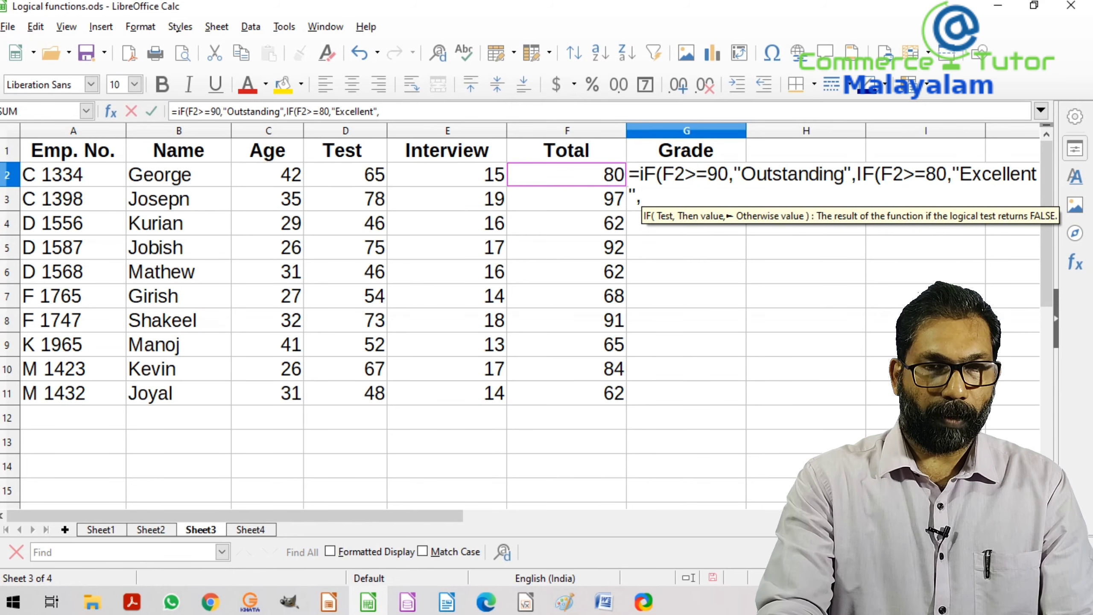
Nest a third IF as the otherwise value of the F2>=80 test in the G2 formula, with the test F2>=70.
type("IF")
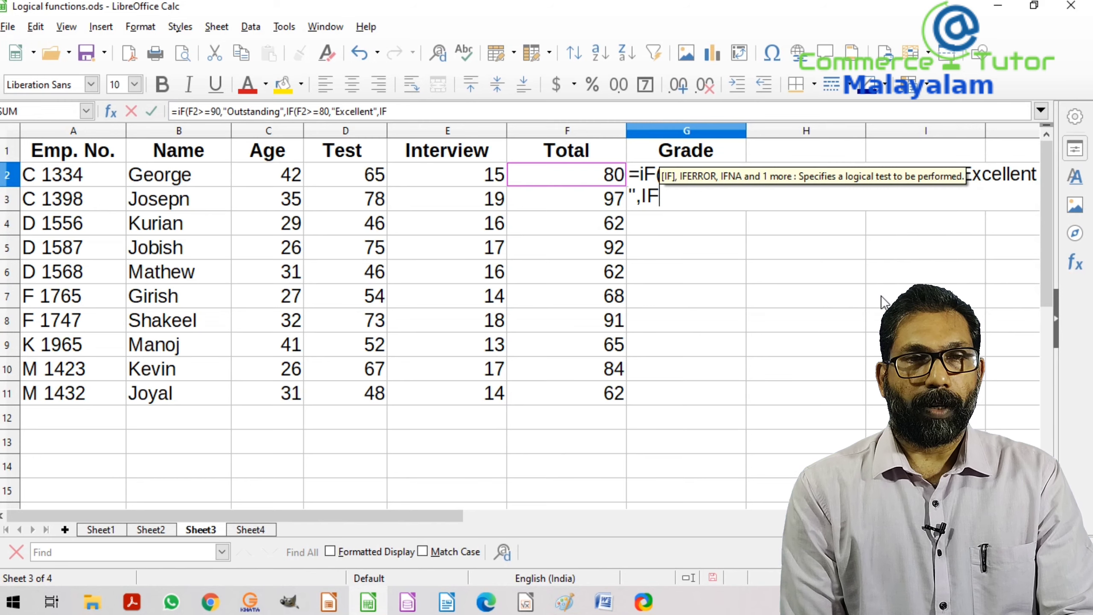
left_click(596, 176)
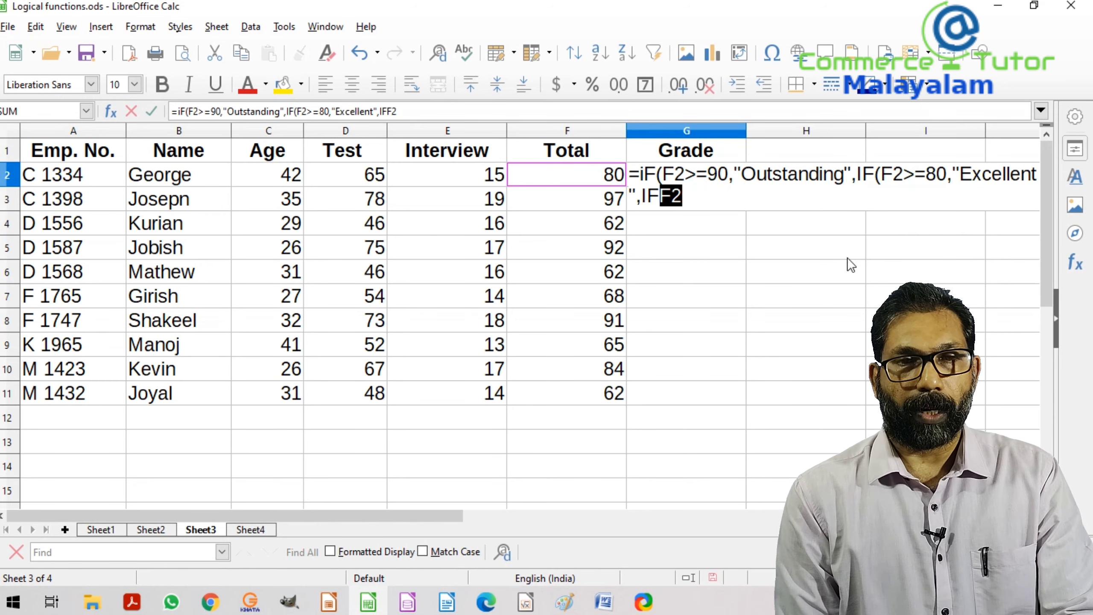
left_click(658, 199)
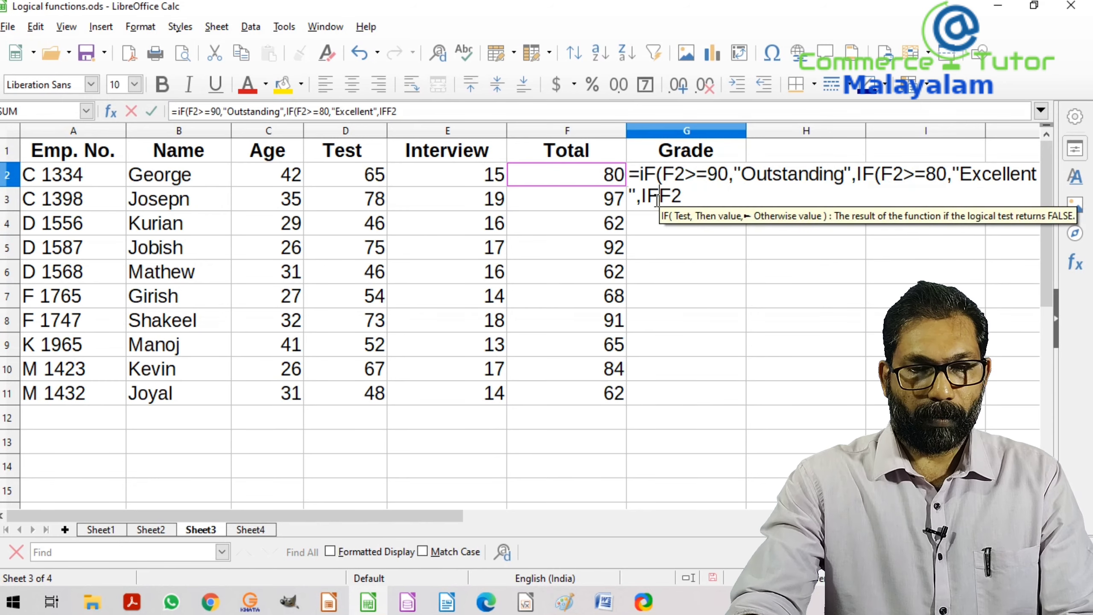
type("(")
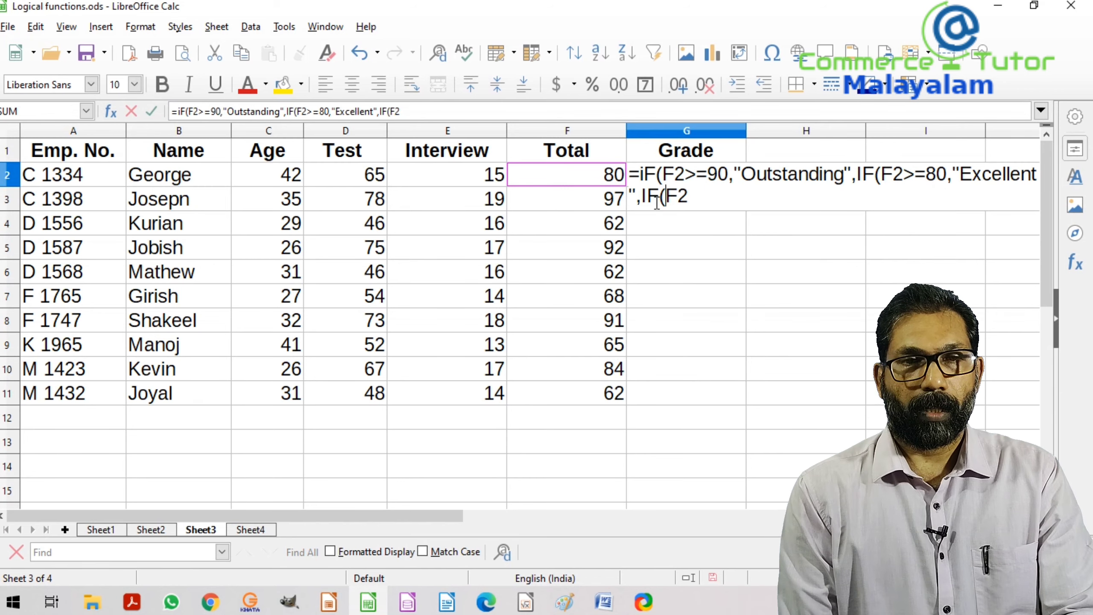
left_click(699, 195)
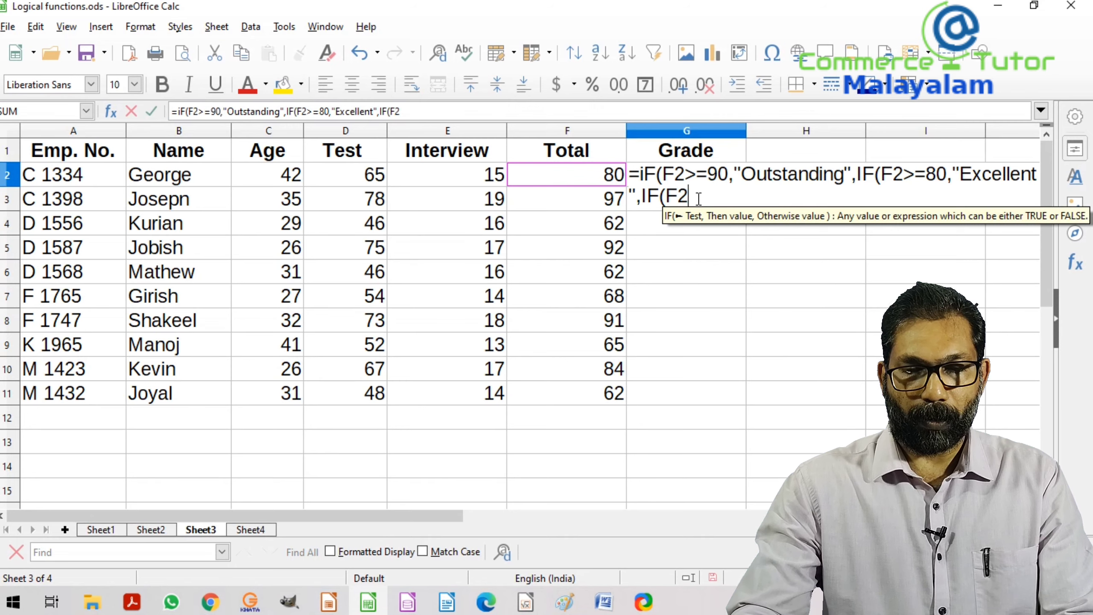
type(">=")
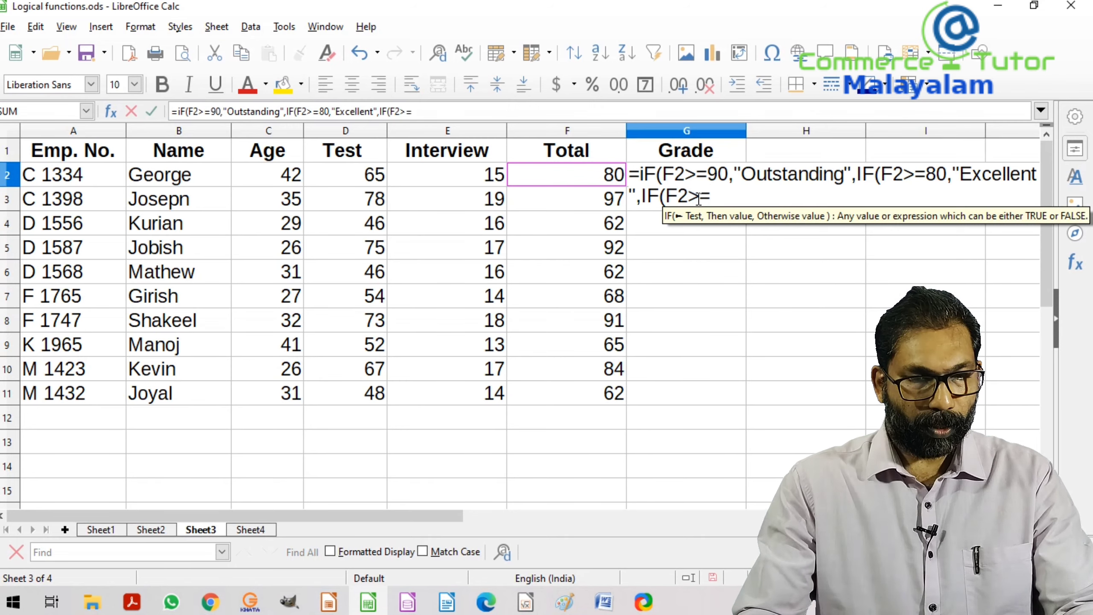
type("70")
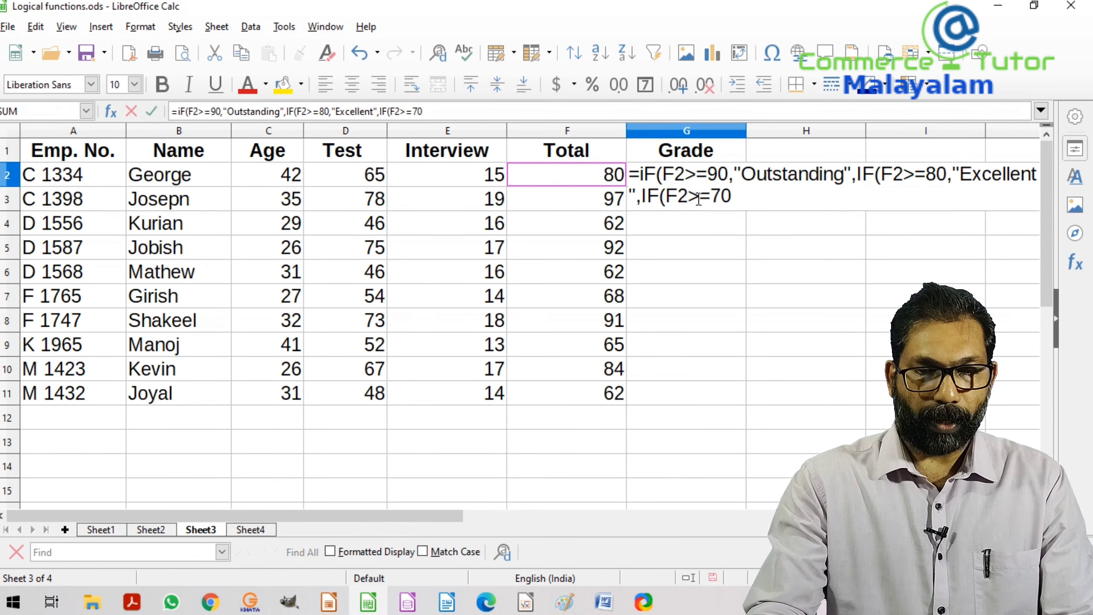
type(",")
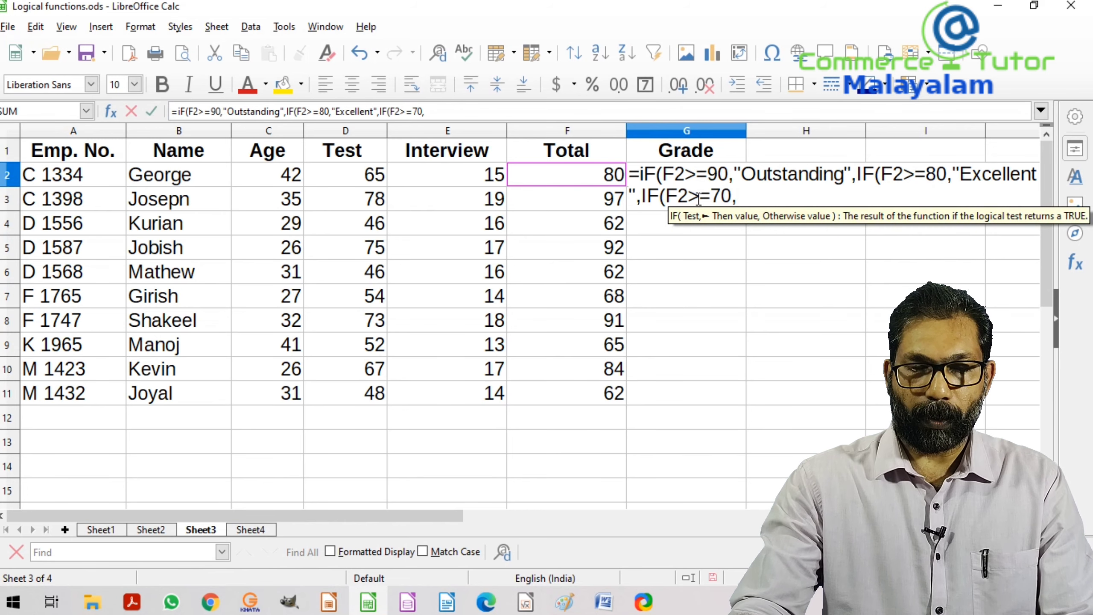
Give the nested F2>=70 test the then value "Good" in the G2 formula.
type("\"")
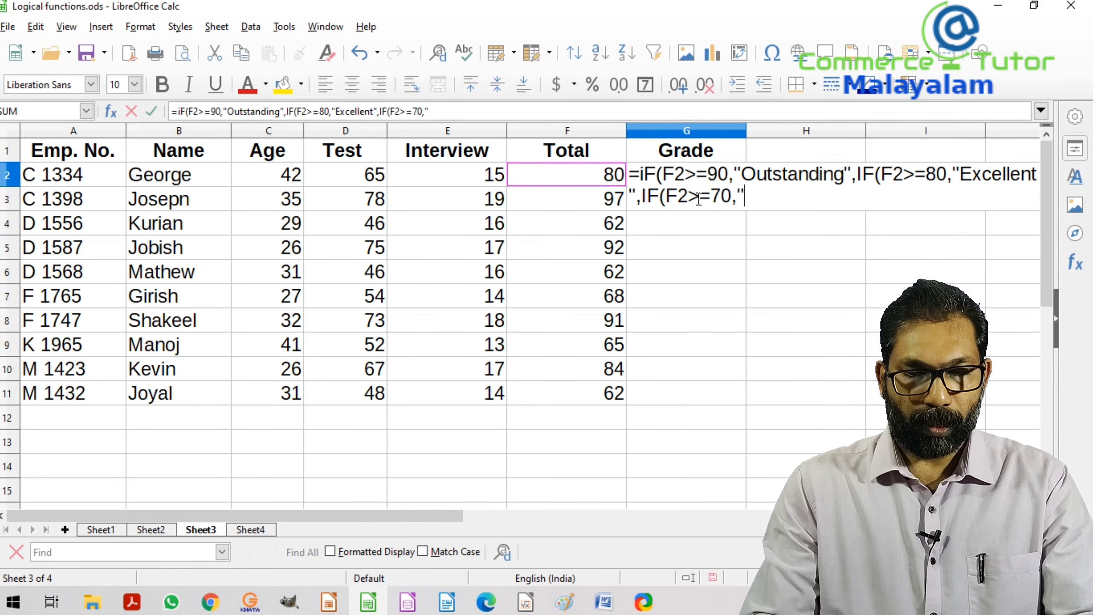
type("Good")
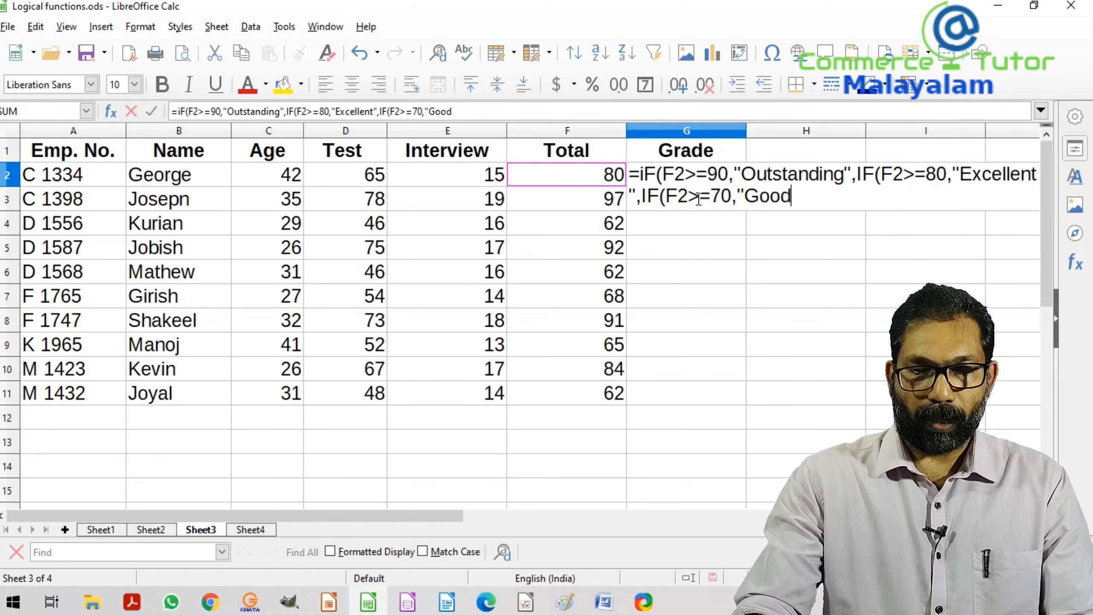
type("\"")
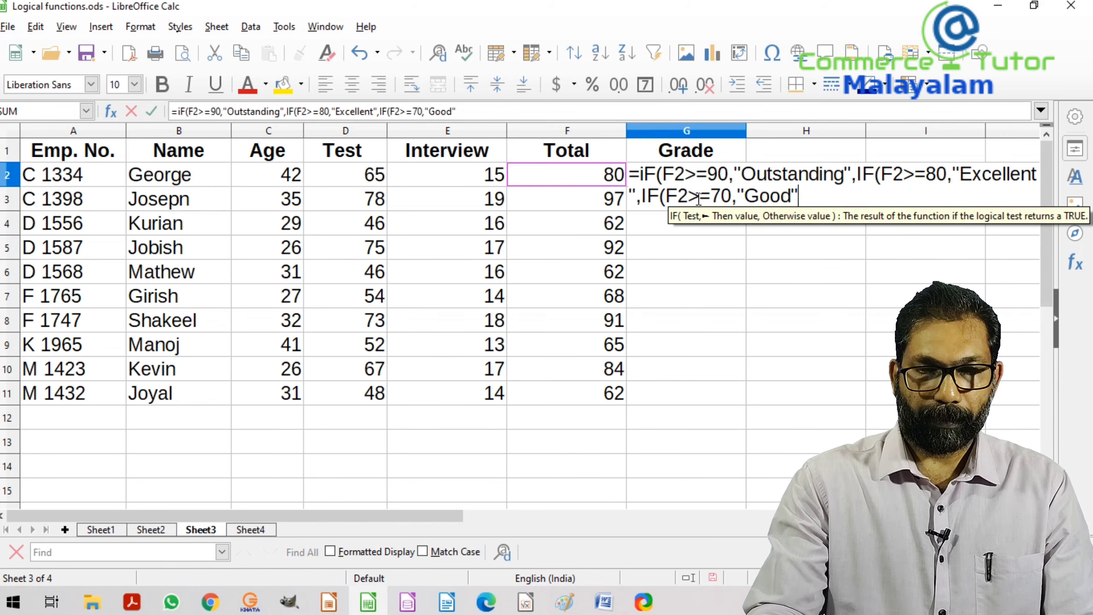
type(",")
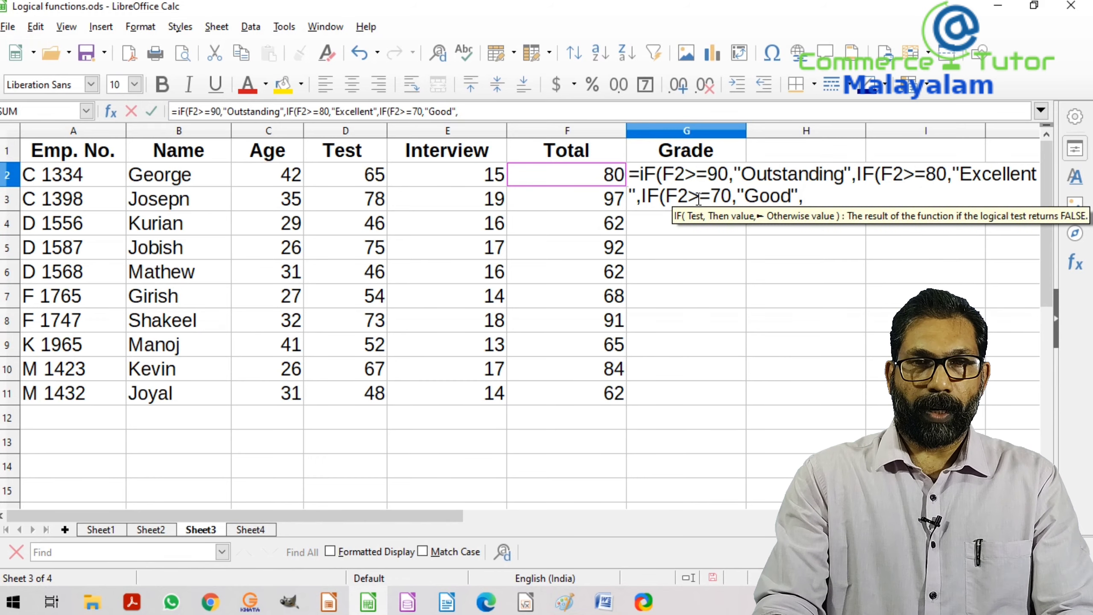
Nest a fourth IF as the otherwise value of the F2>=70 test in the G2 formula, with the test F2>=60.
type("I")
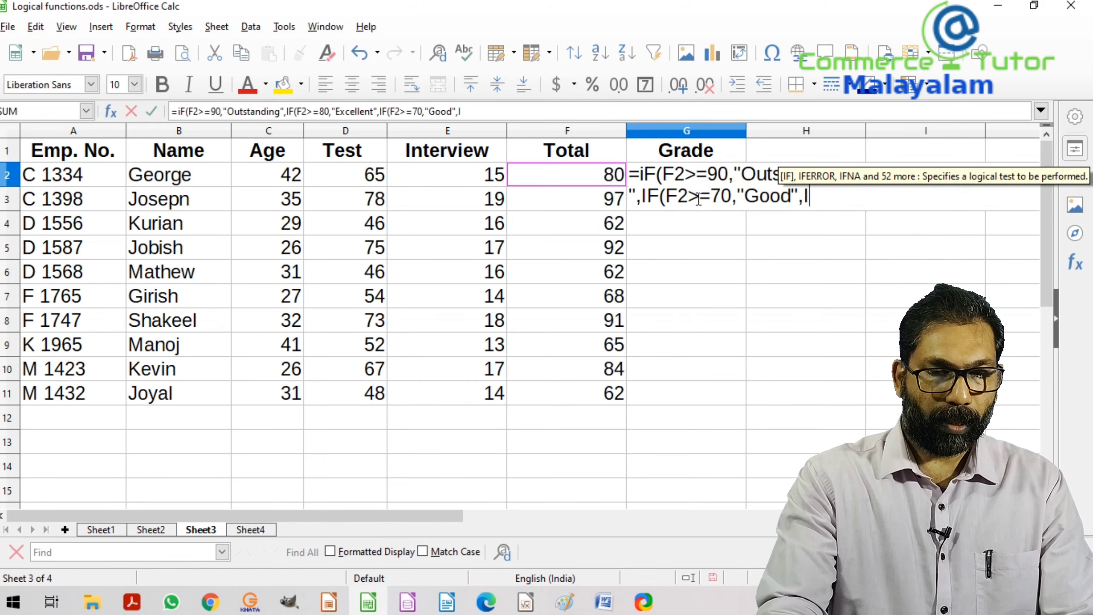
type("F")
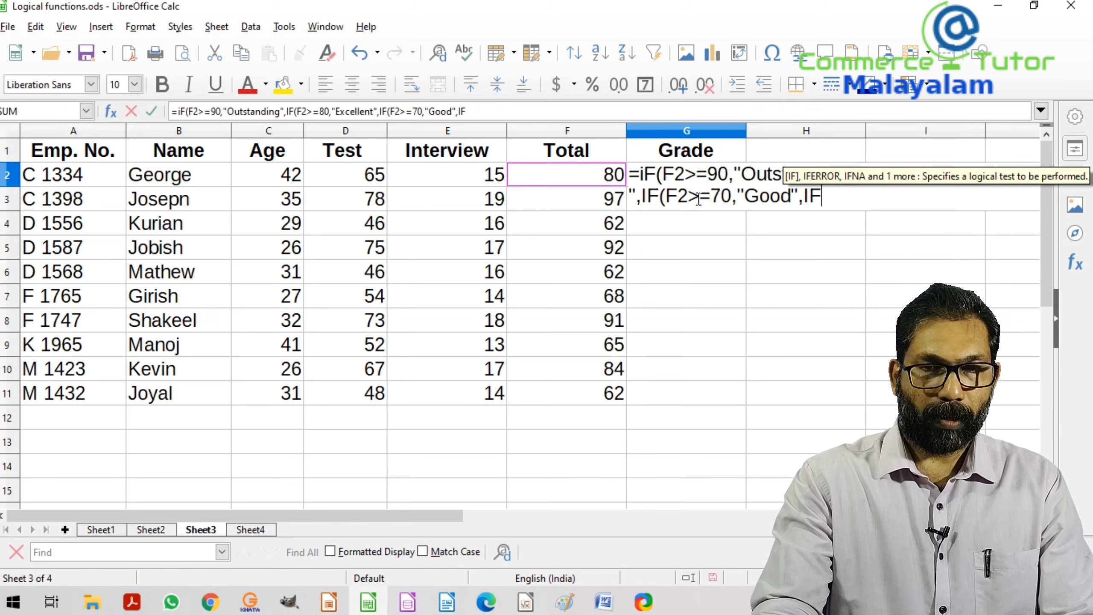
type("(")
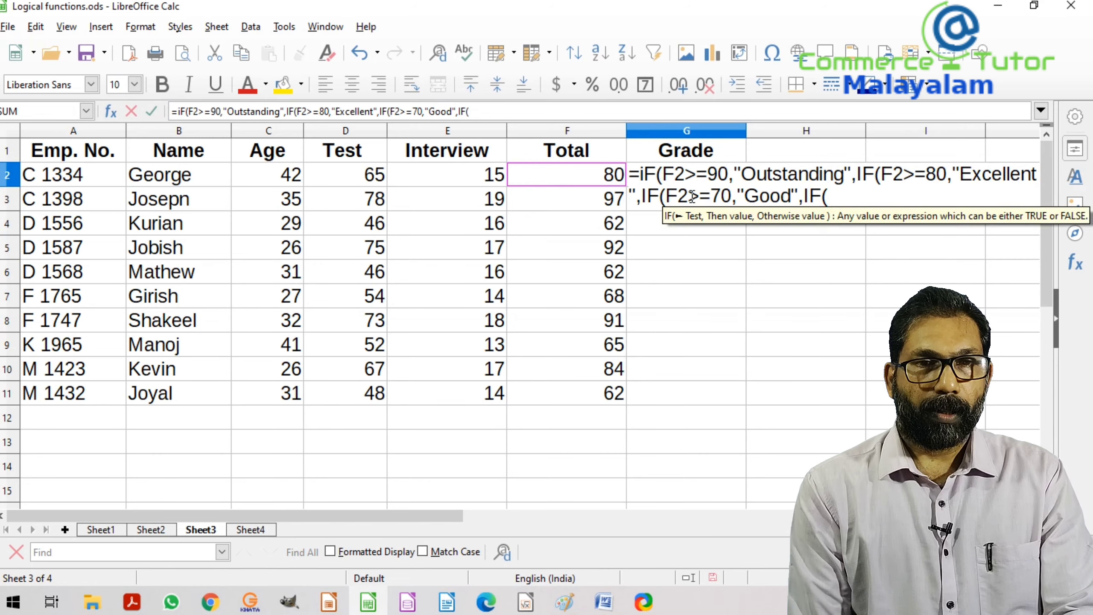
left_click(557, 172)
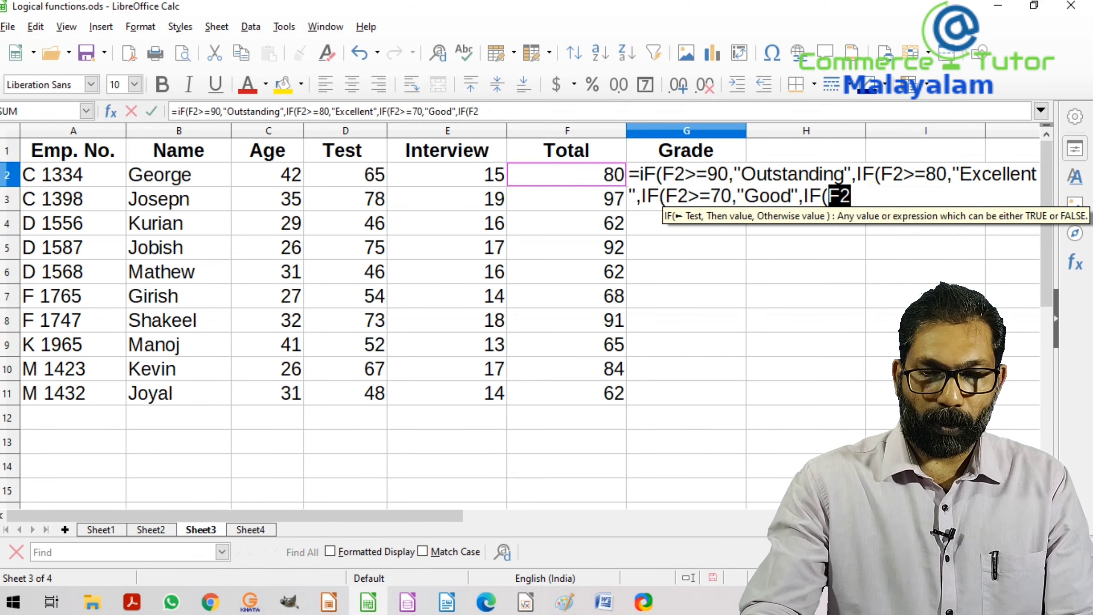
type(">=")
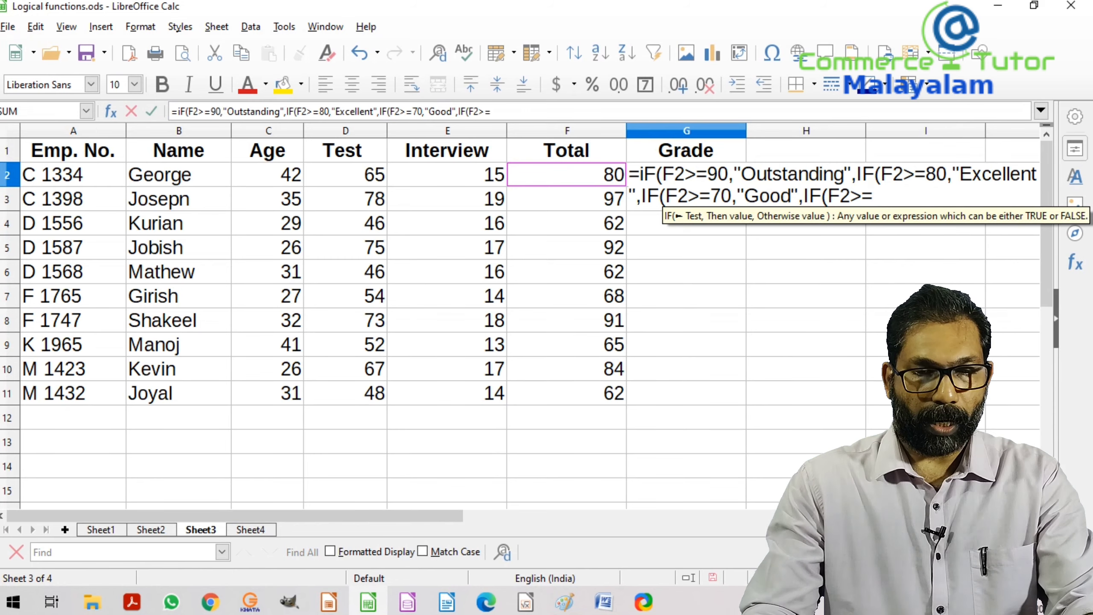
type("60")
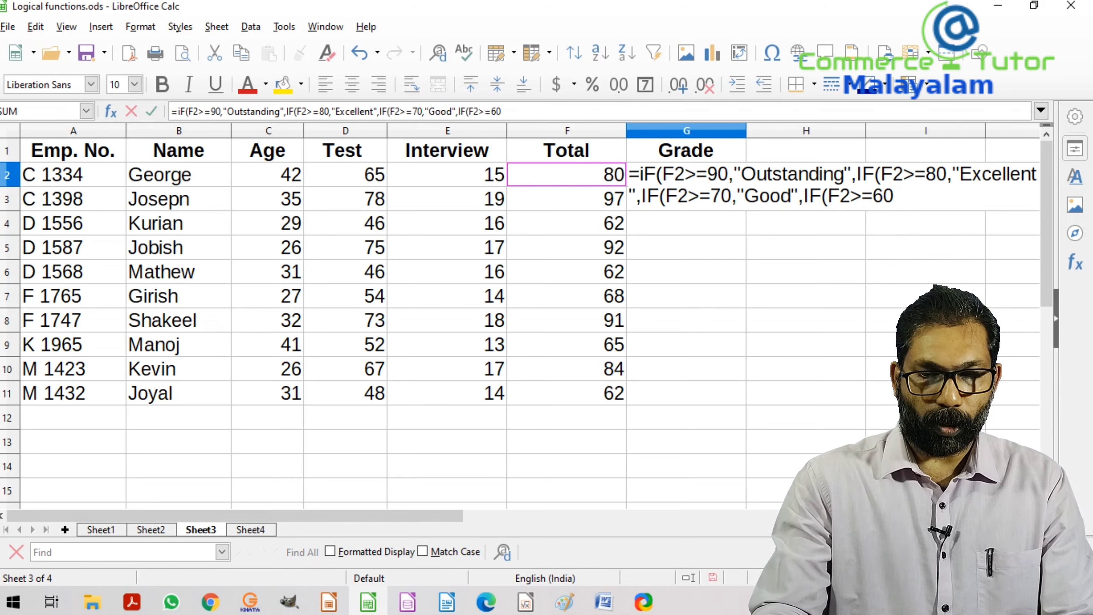
type(",")
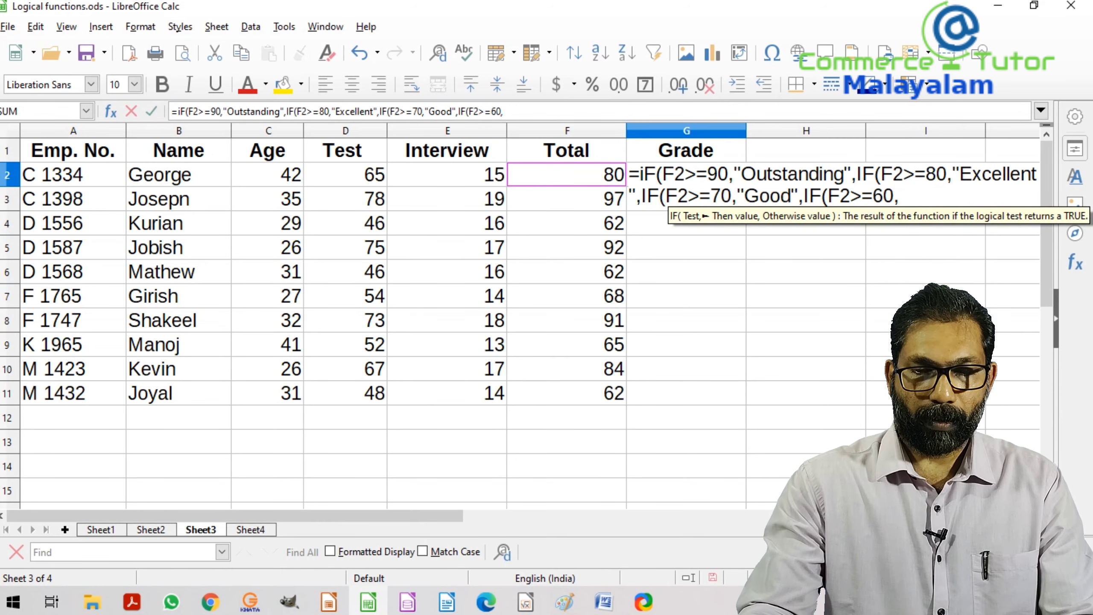
Give the nested F2>=60 test the then value "Average" in the G2 formula.
type("\"")
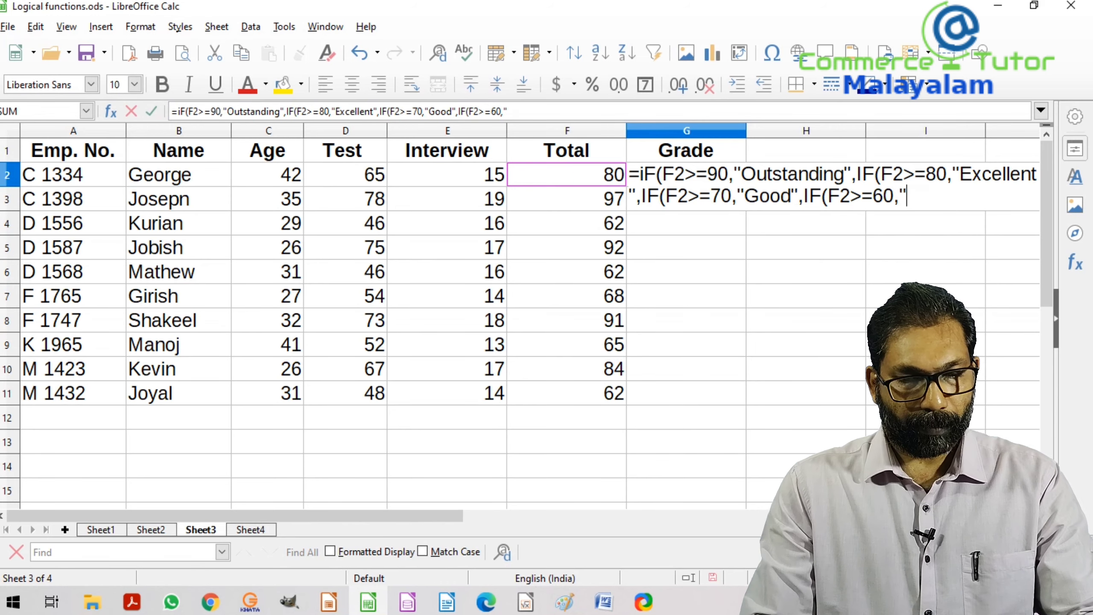
type("Avera")
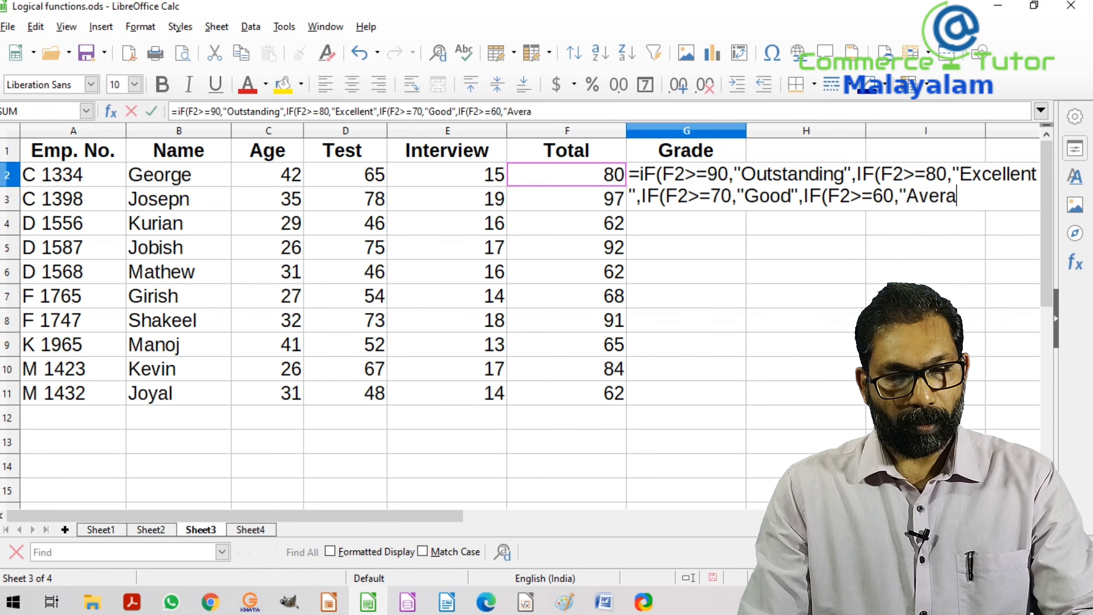
type("ge")
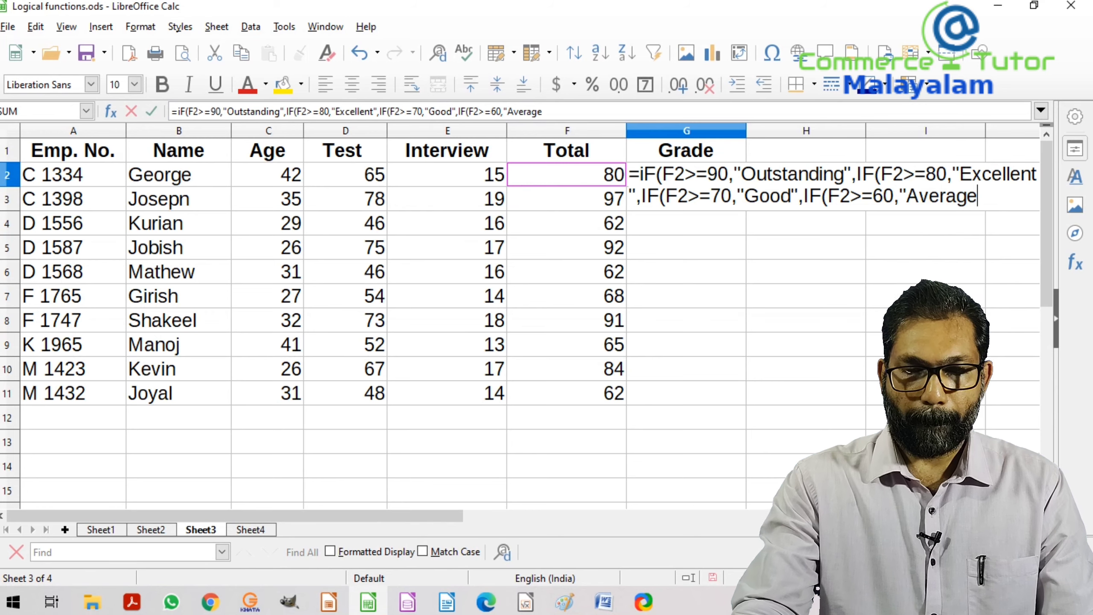
type("\"")
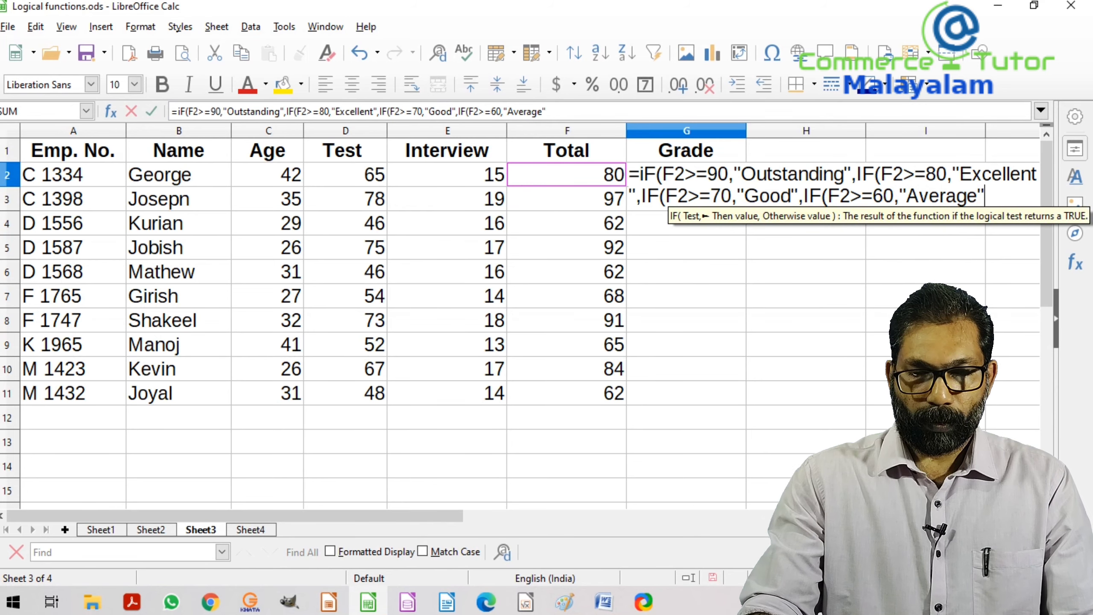
type(",")
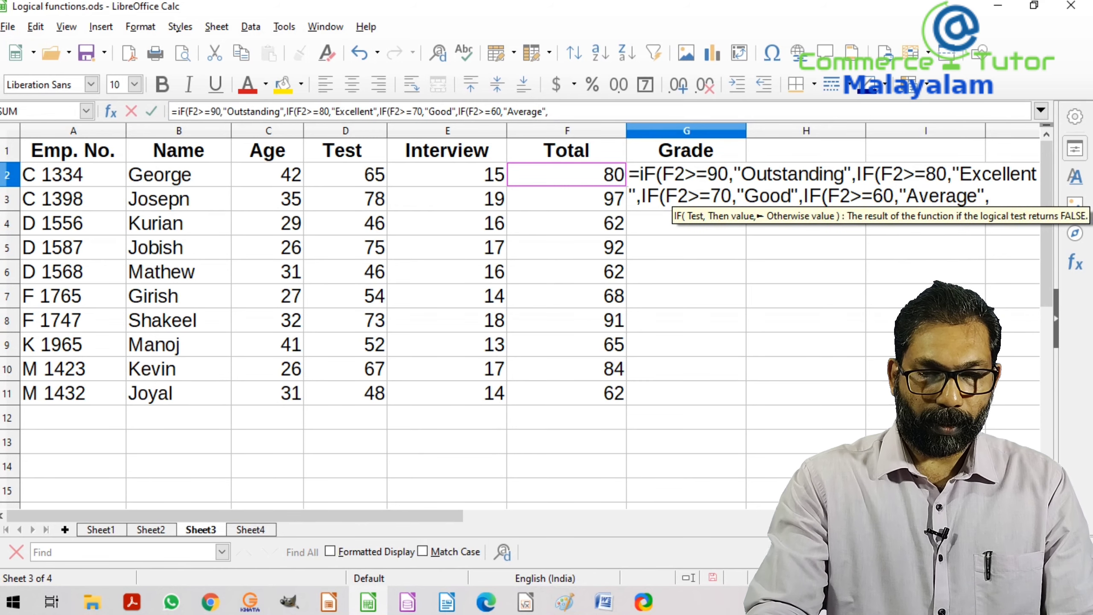
Nest a fifth IF as the otherwise value of the F2>=60 test in the G2 formula, with the test F2>=50.
type("IF")
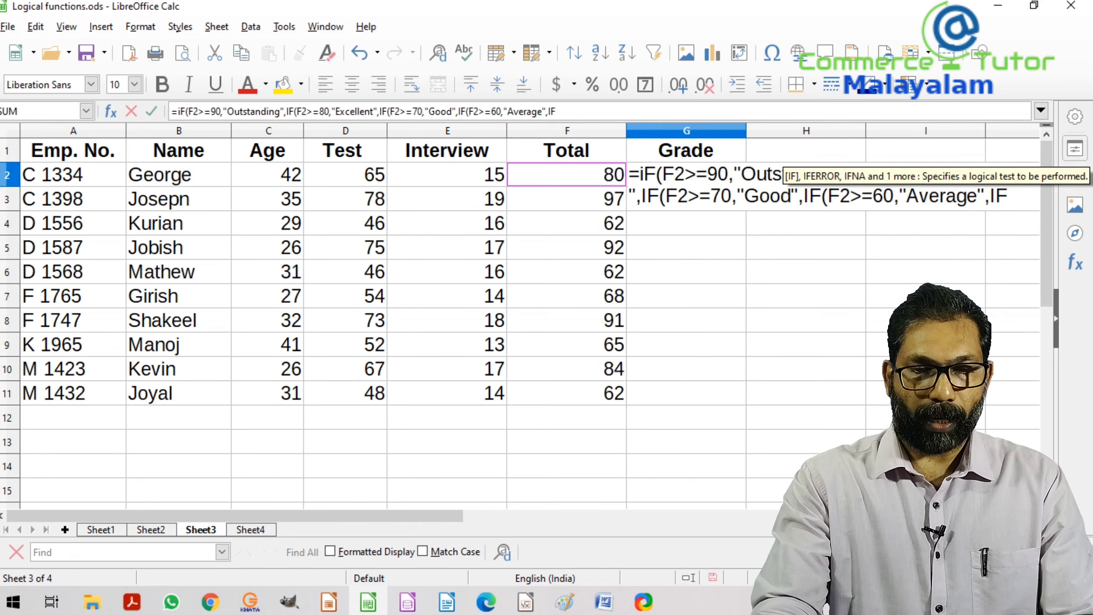
type("(")
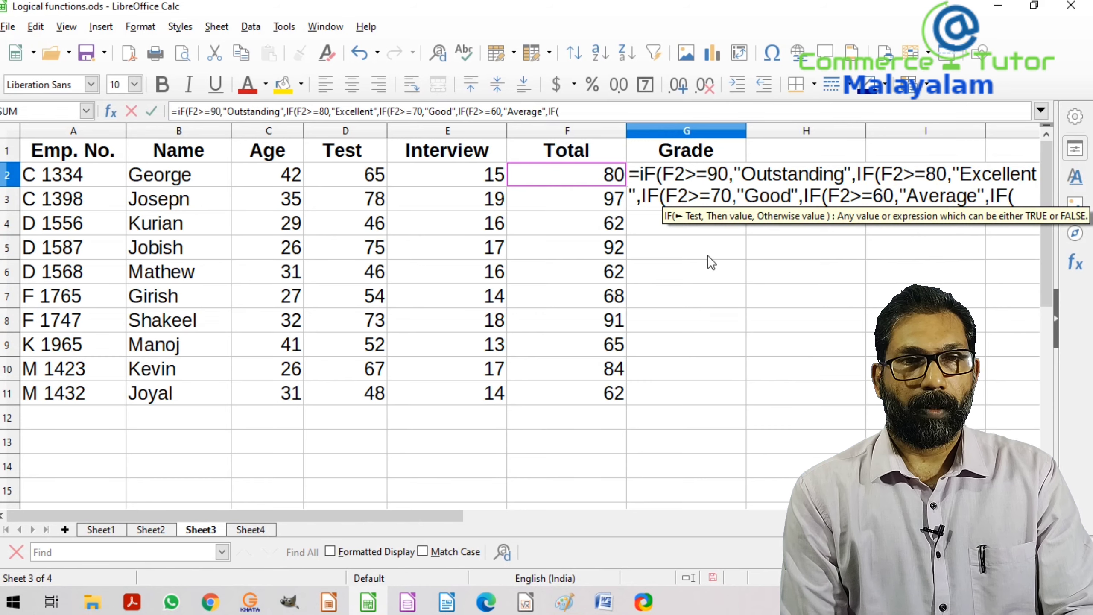
left_click(612, 183)
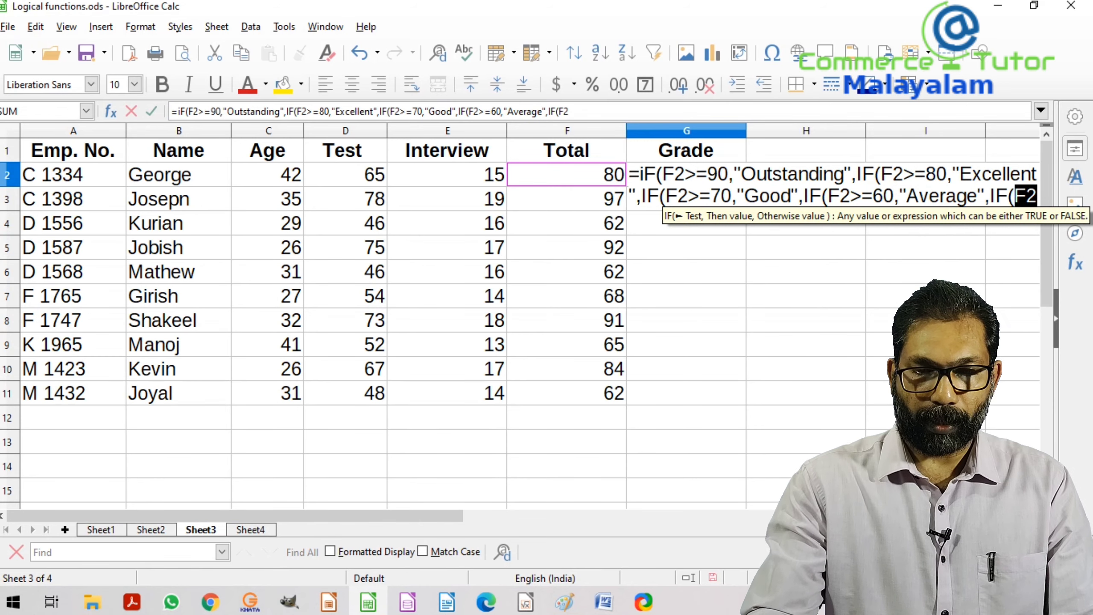
type(">=")
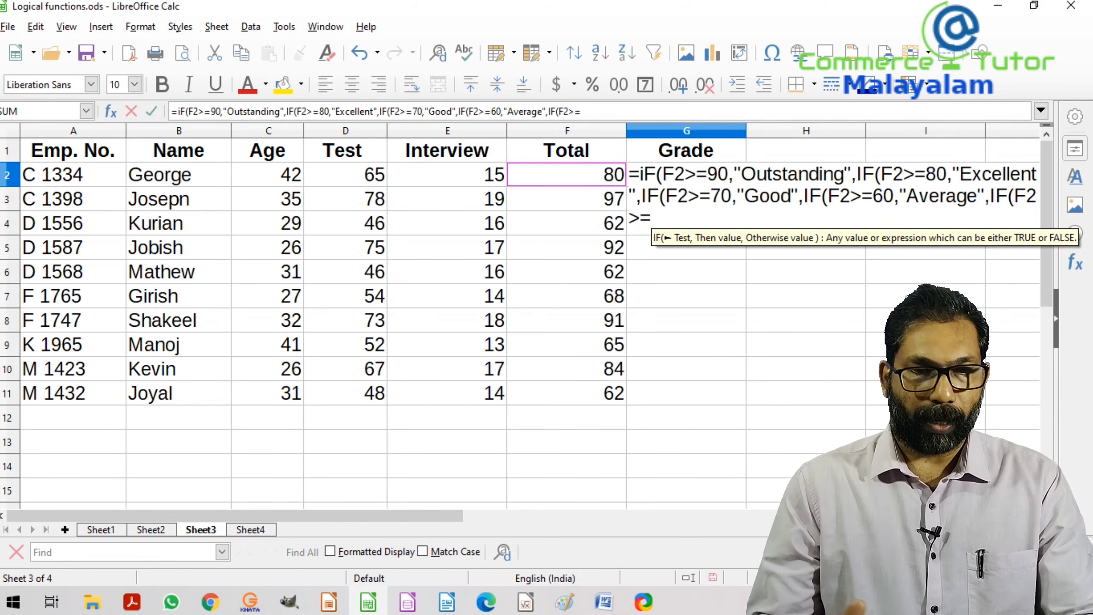
type("50")
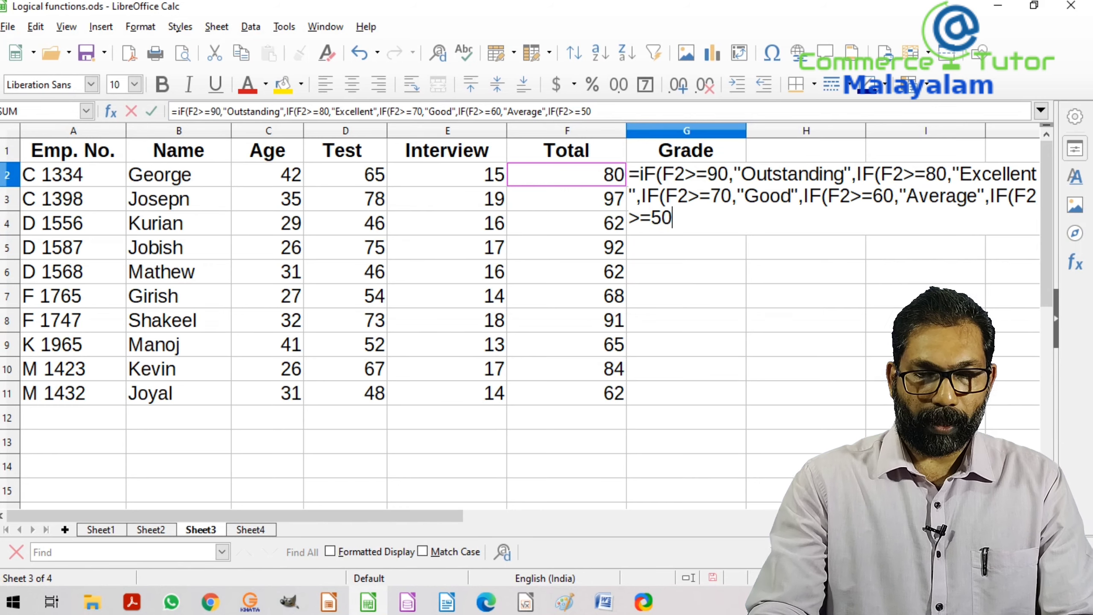
type(",")
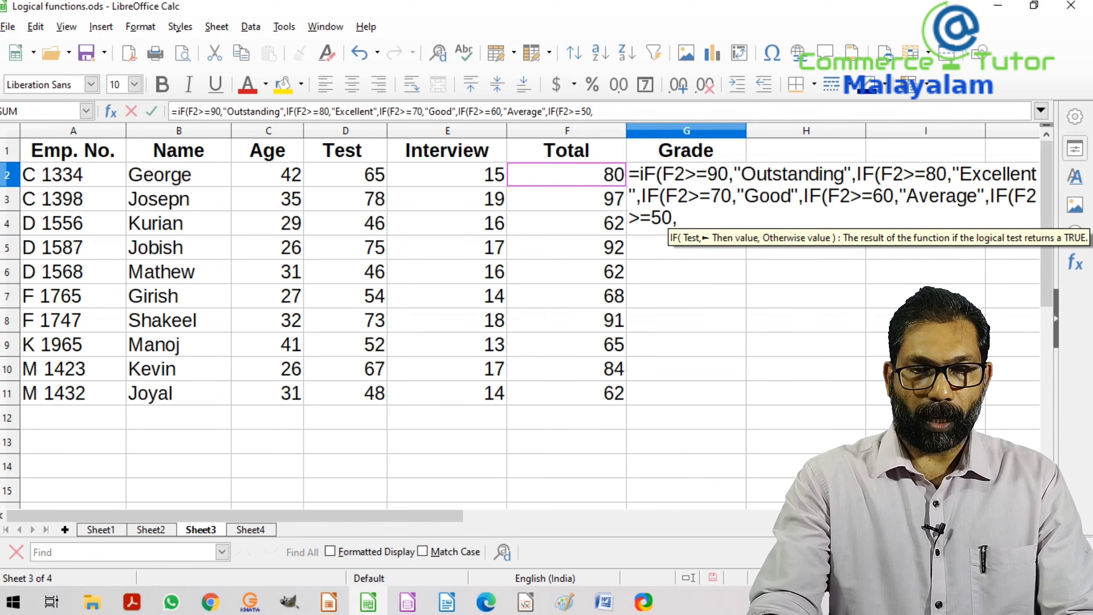
Give the nested F2>=50 test the then value "Below average" in the G2 formula.
type("\"")
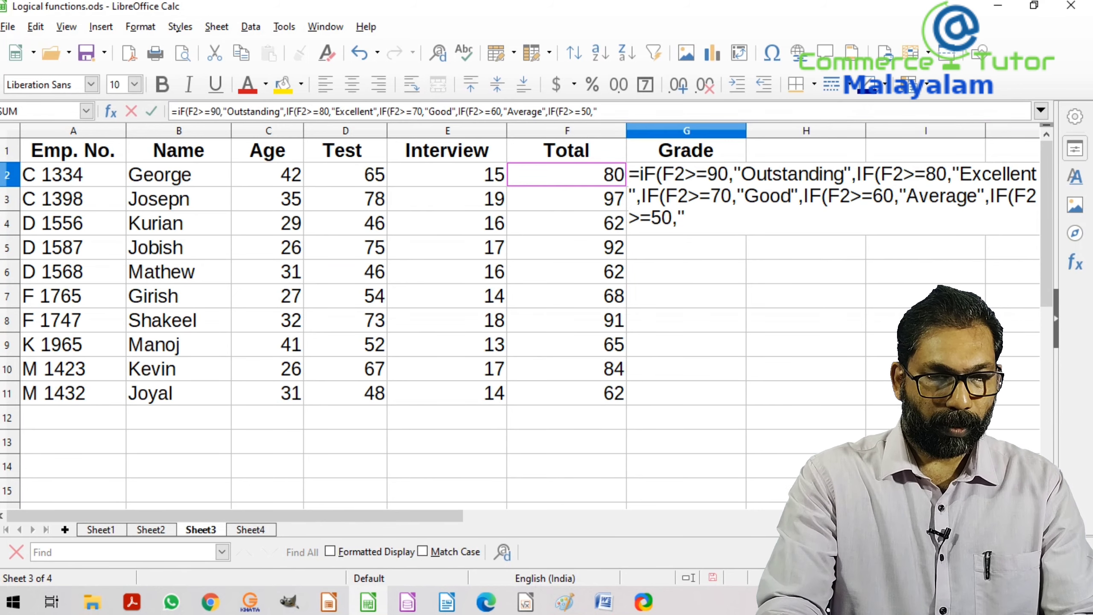
type("Below")
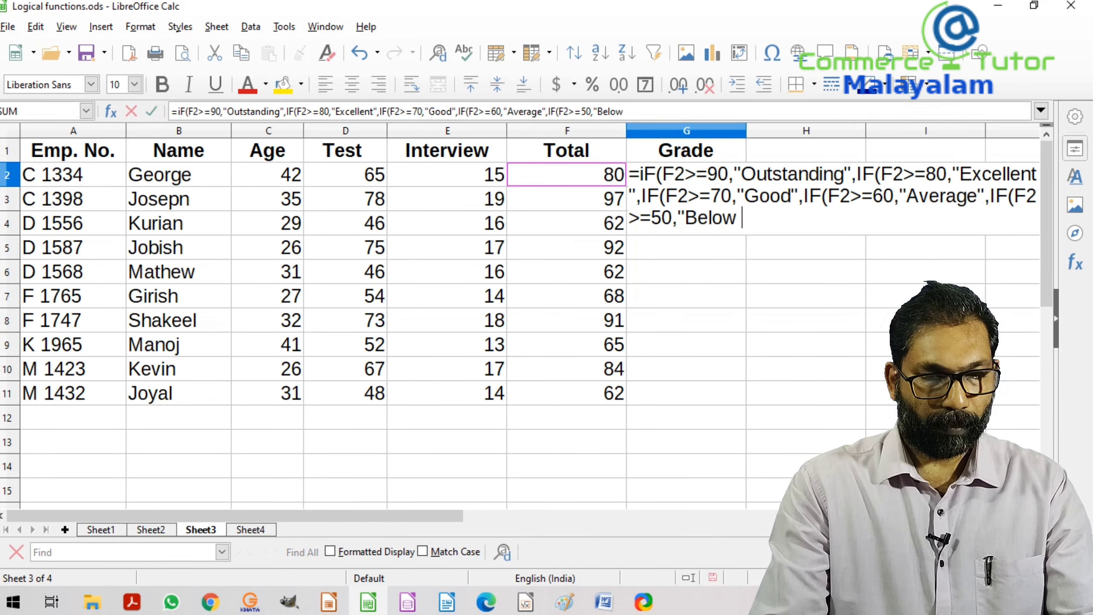
type(" aver")
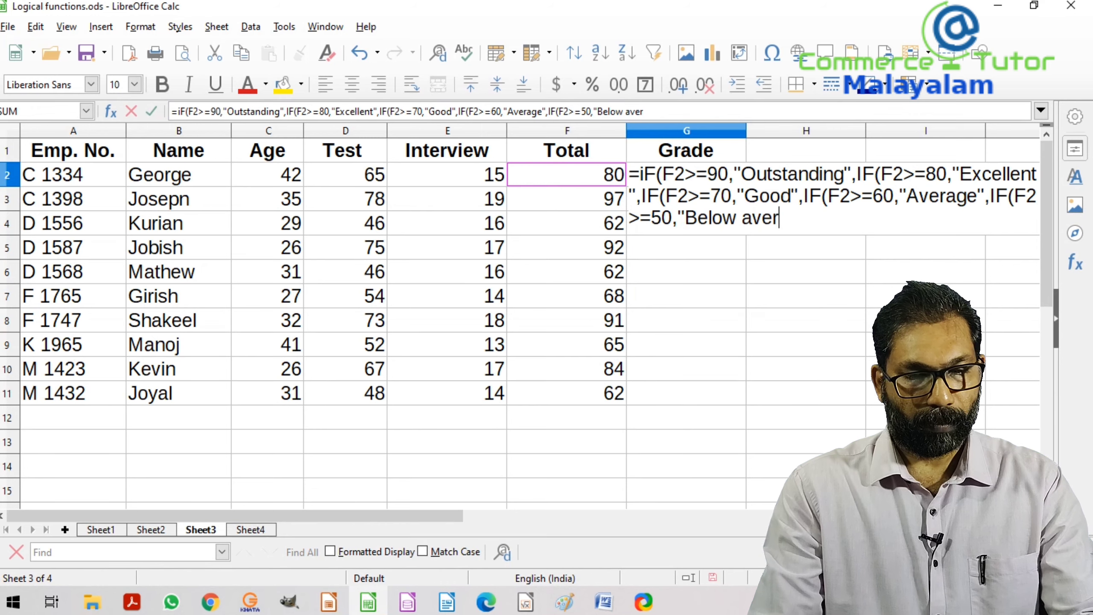
type("age")
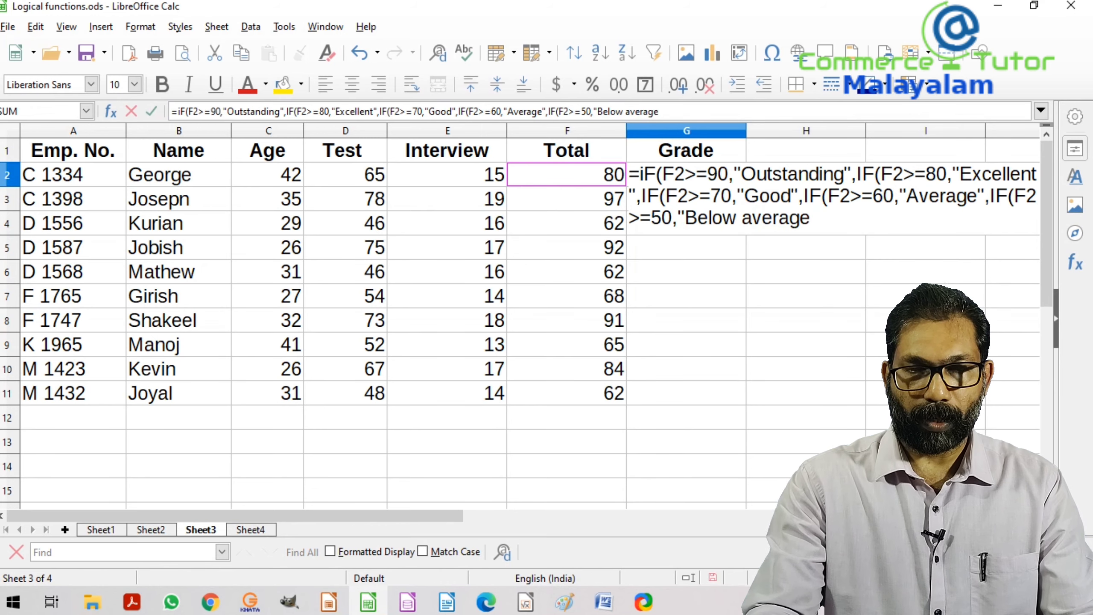
type("\"")
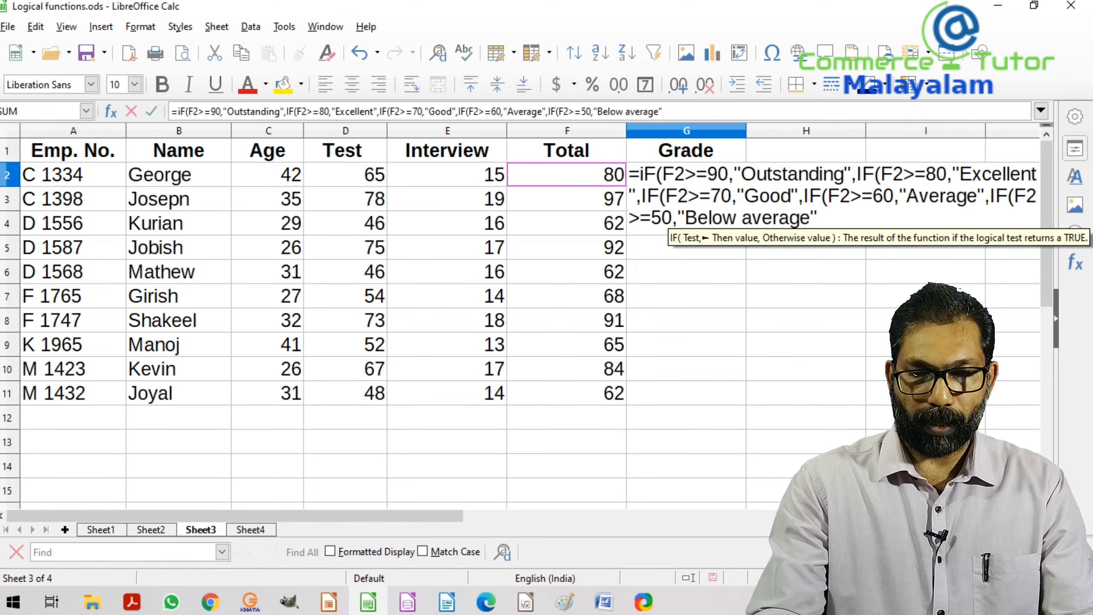
Give the nested F2>=50 test the otherwise value "Poor" in the G2 formula.
type(",")
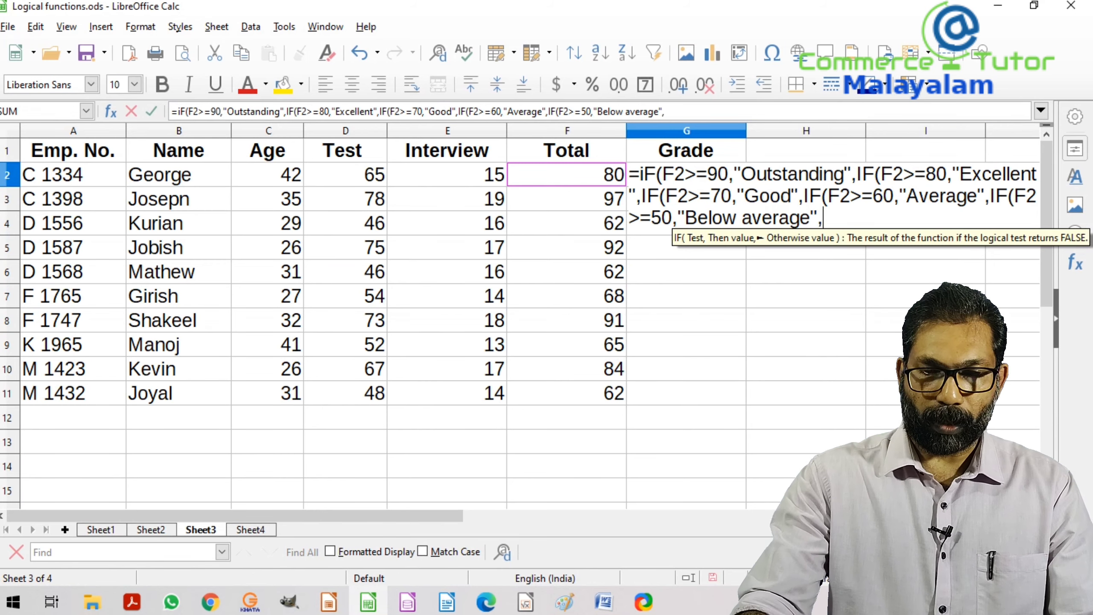
type("\"P")
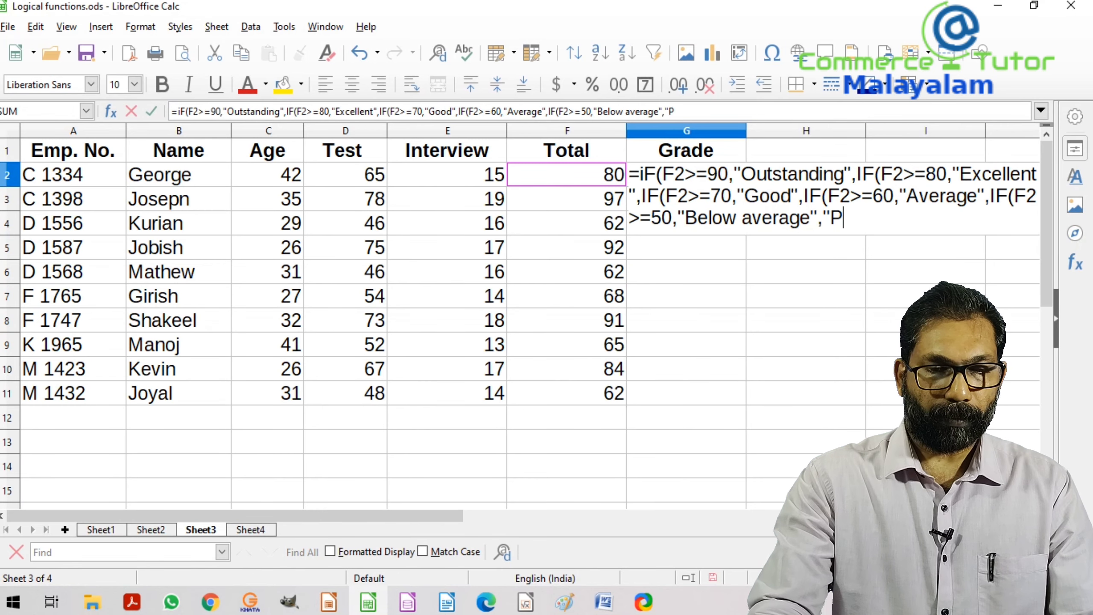
type("oor")
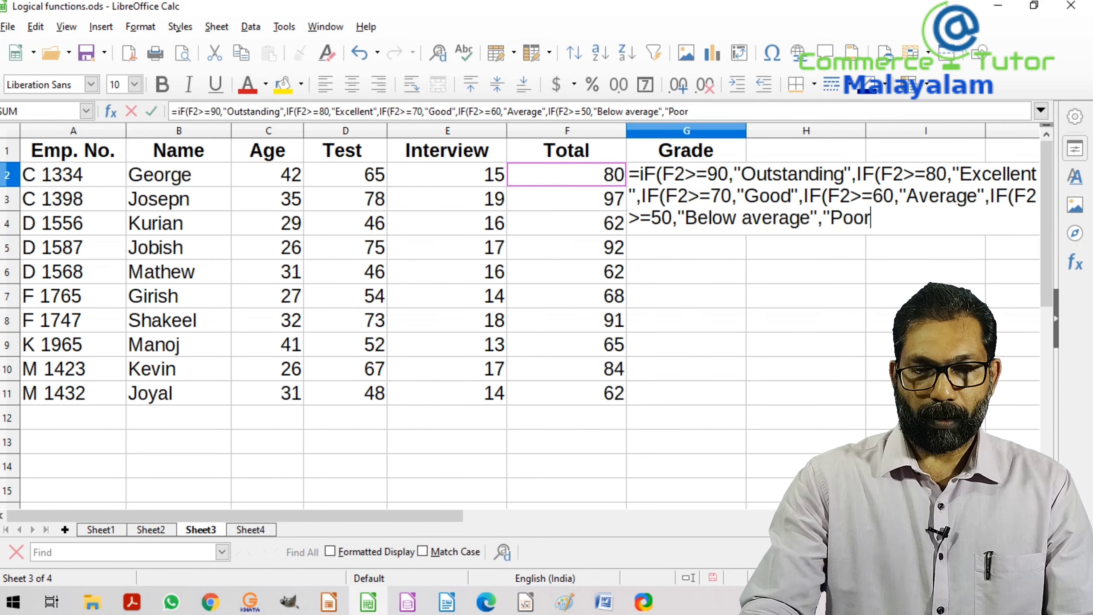
type("\"")
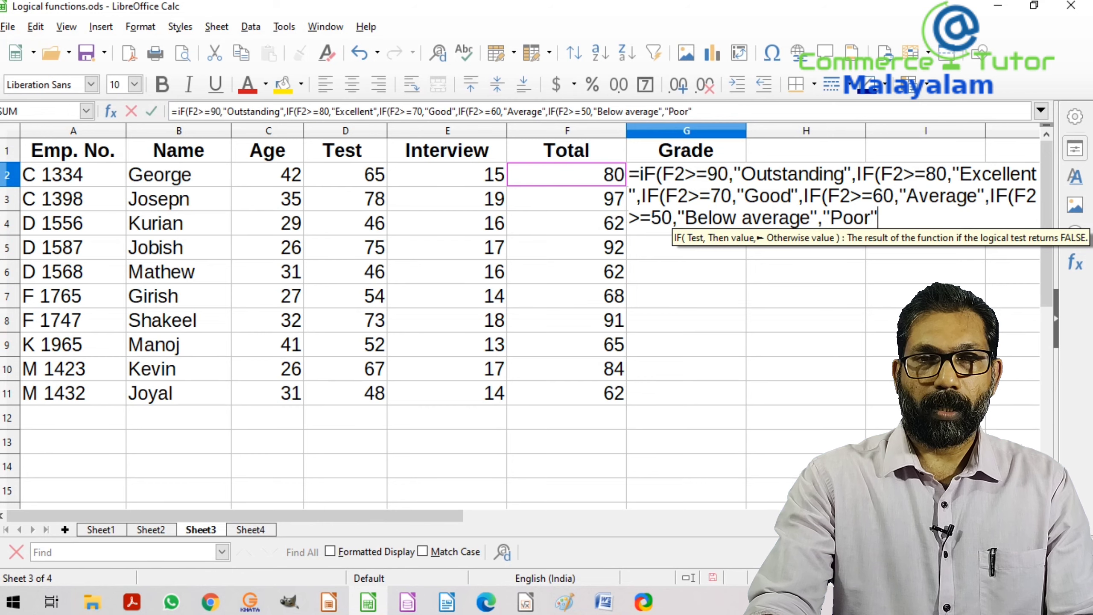
Close all five nested IFs to complete the G2 formula, and copy it down the Grade column through G11.
key("BackSpace")
type("))")
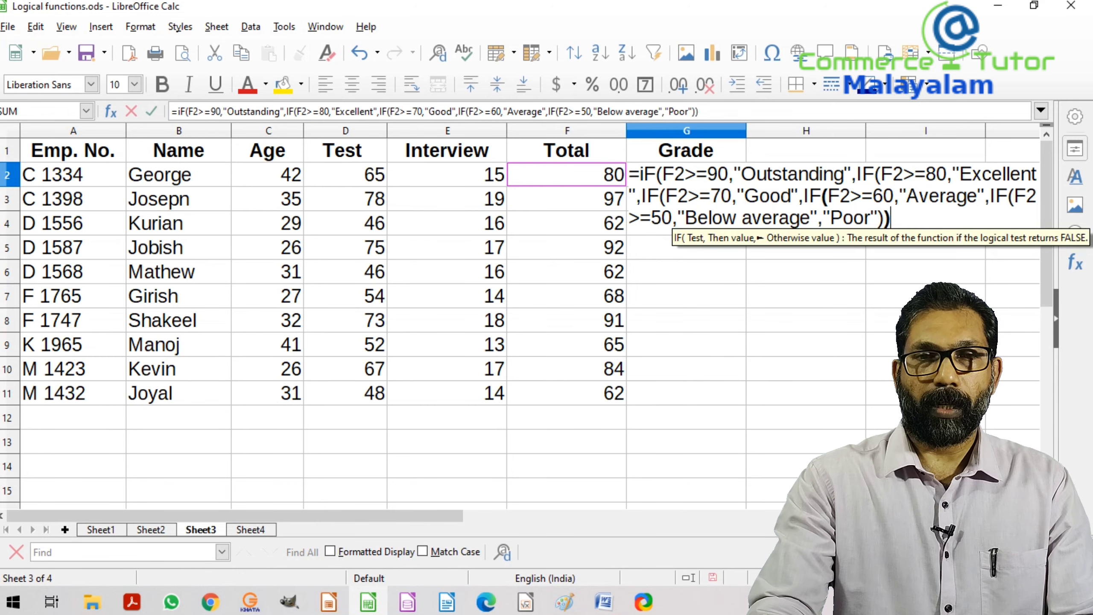
type("))")
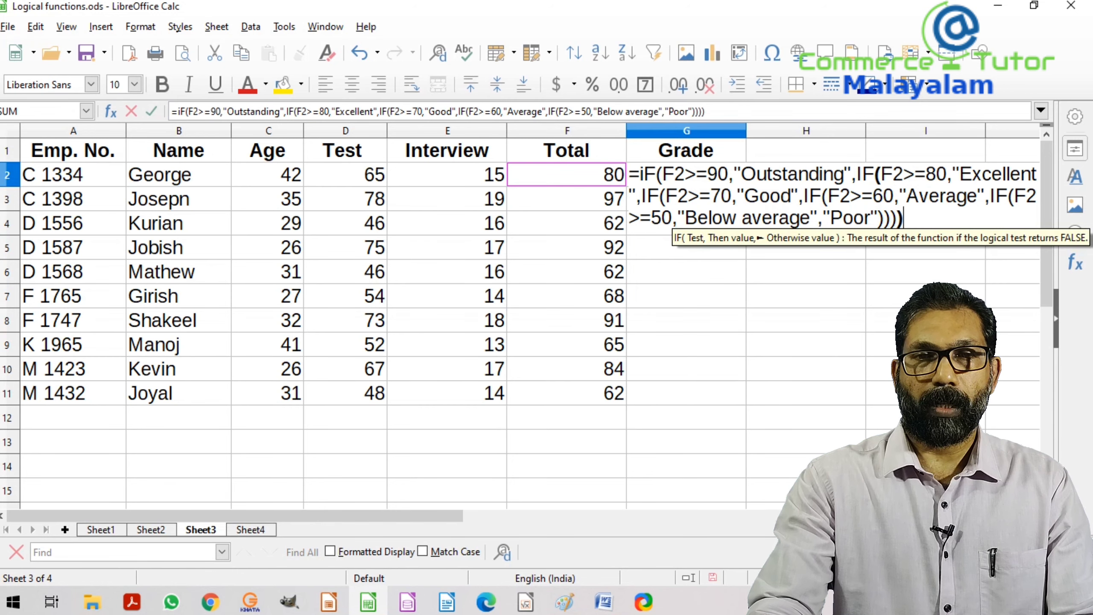
type(")")
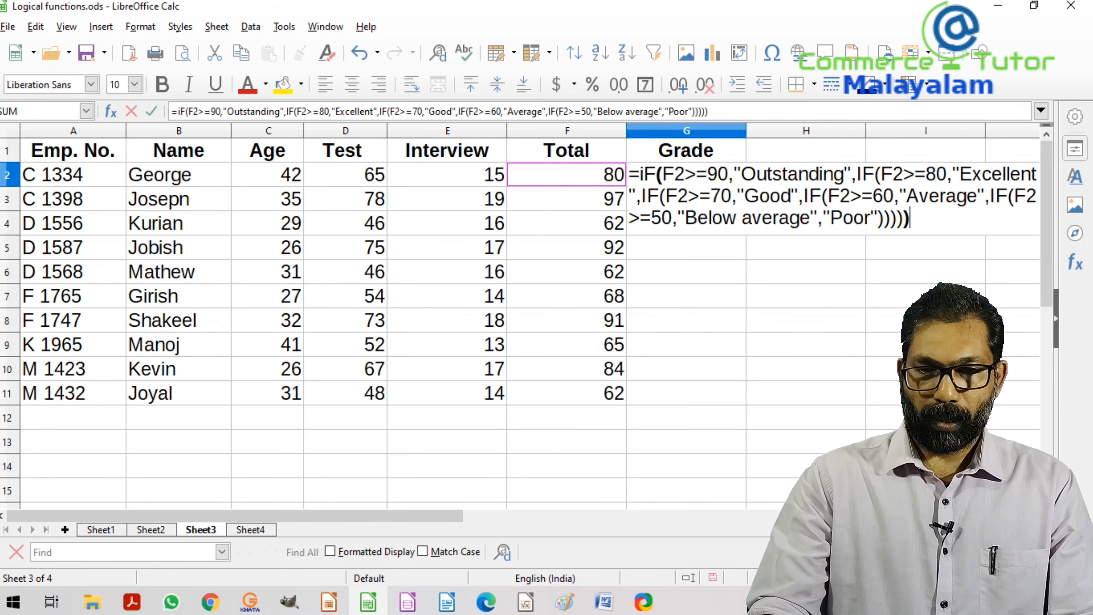
key("Return")
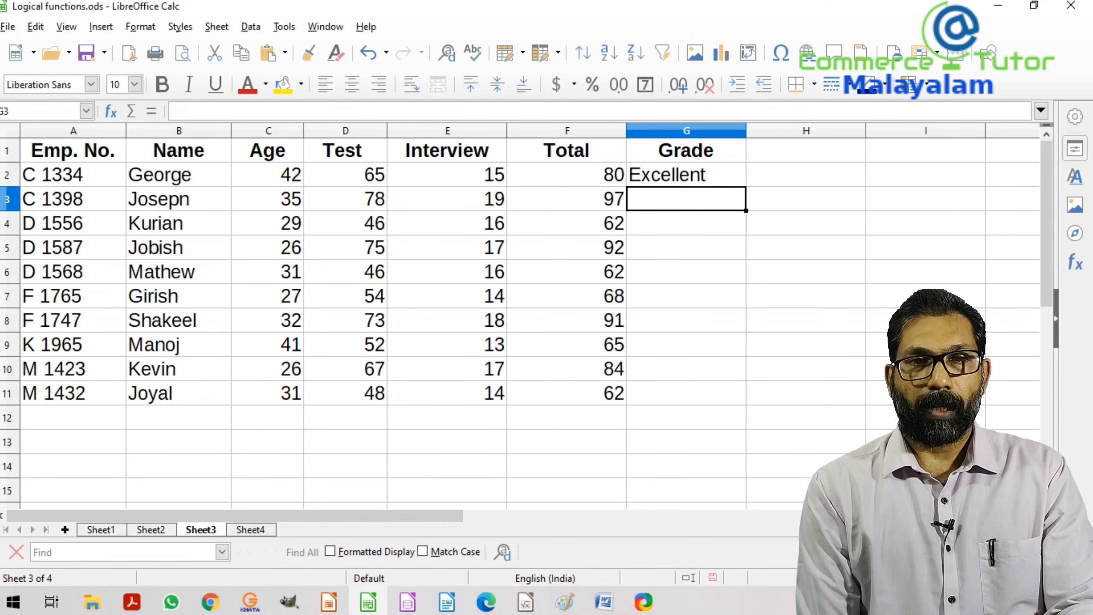
left_click(690, 179)
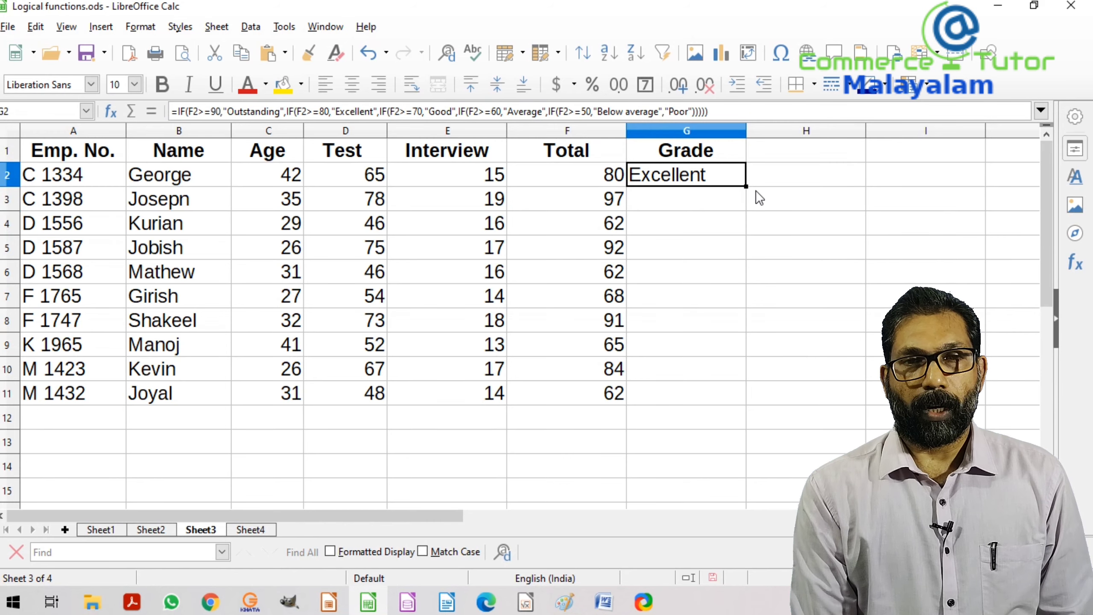
left_click_drag(745, 186, 732, 395)
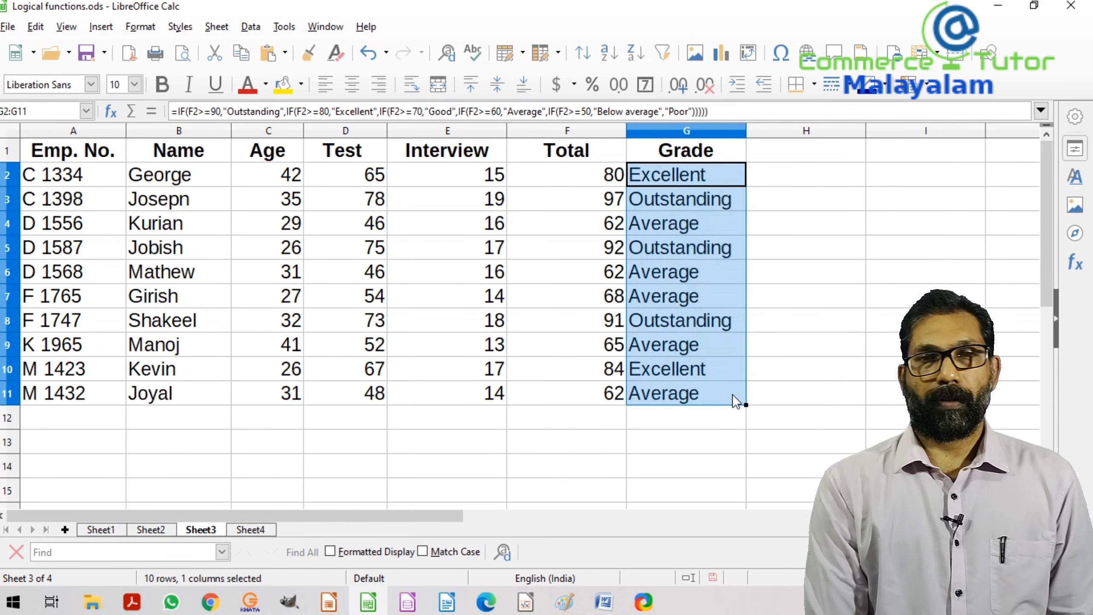
Add the column heading "Result" in cell H1.
left_click(773, 151)
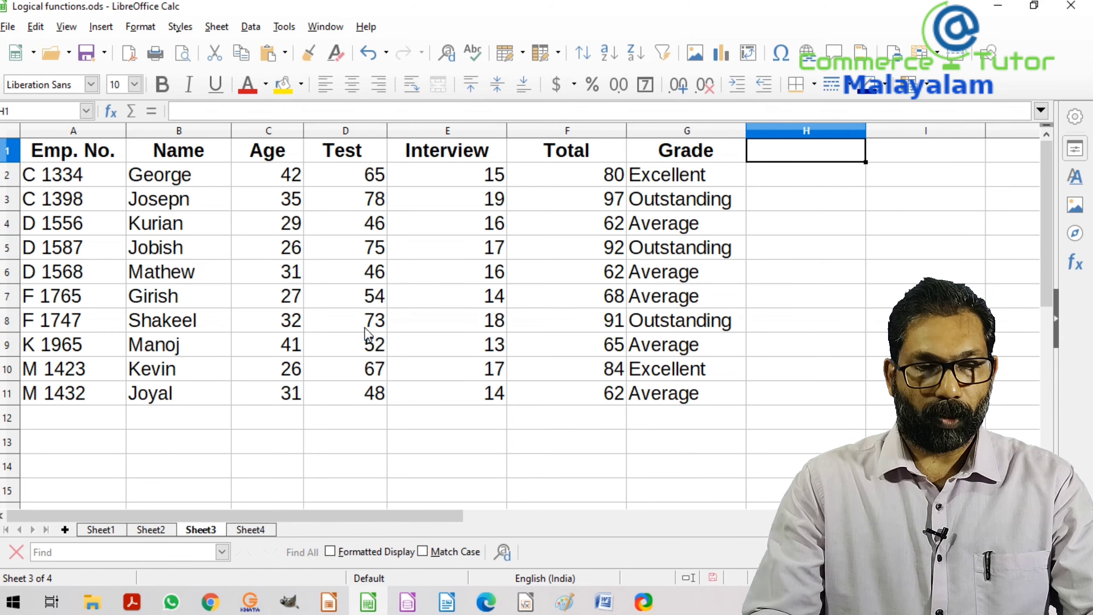
type("Res")
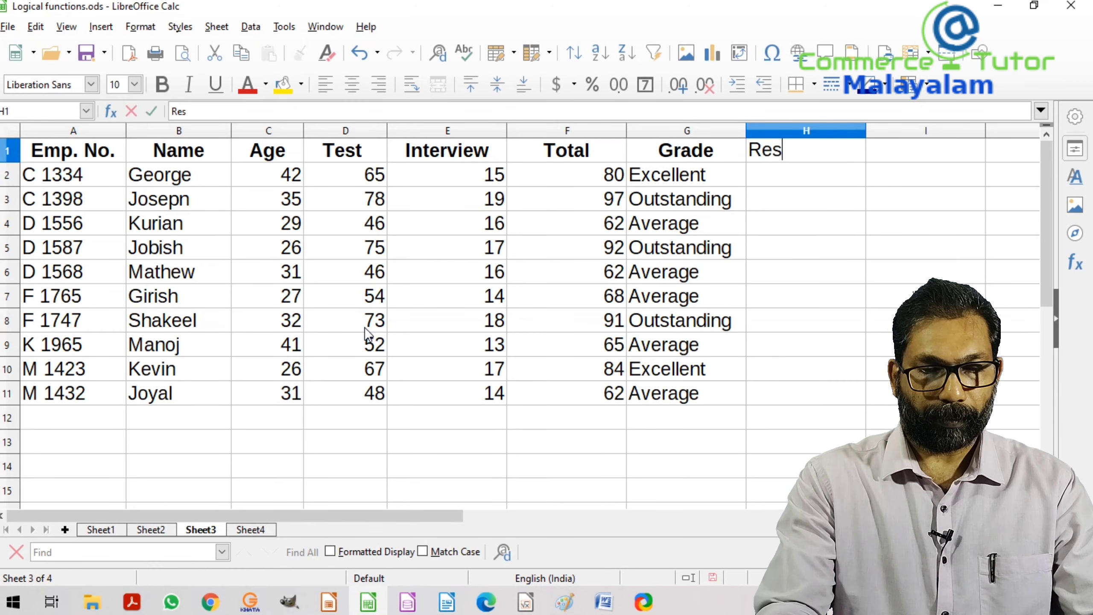
type("ult")
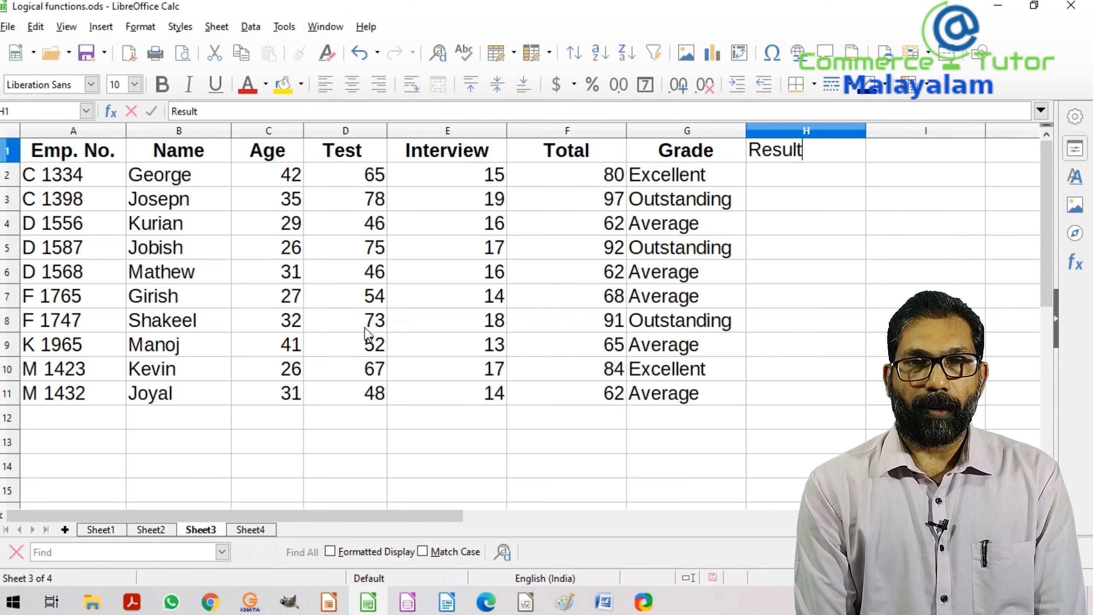
Start an IF formula in H2 whose test is an AND function with the first condition D2>=60.
left_click(778, 181)
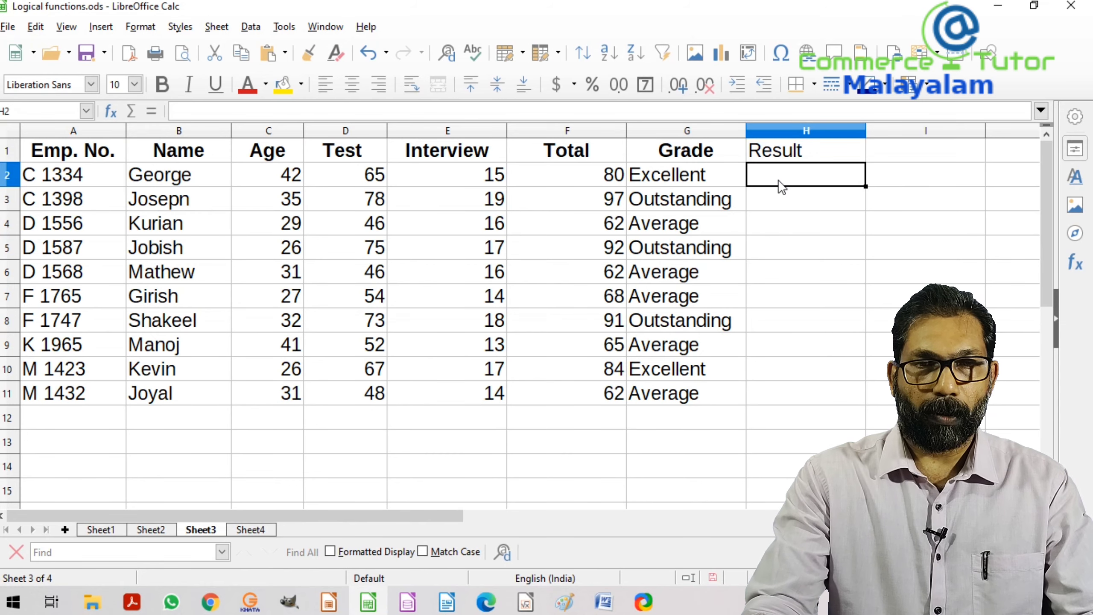
type("=IF")
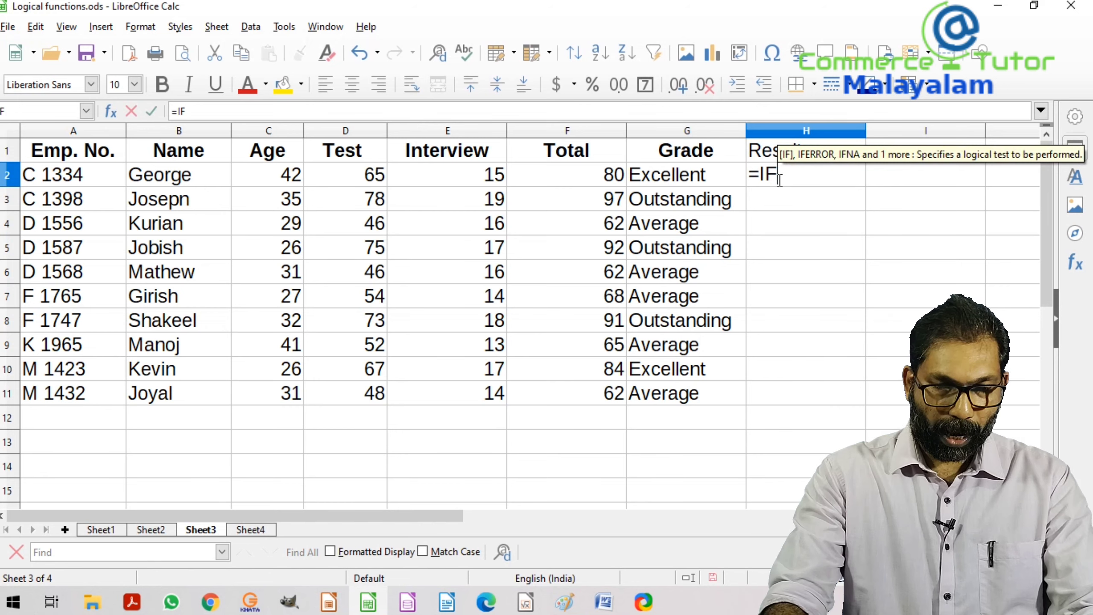
type("(")
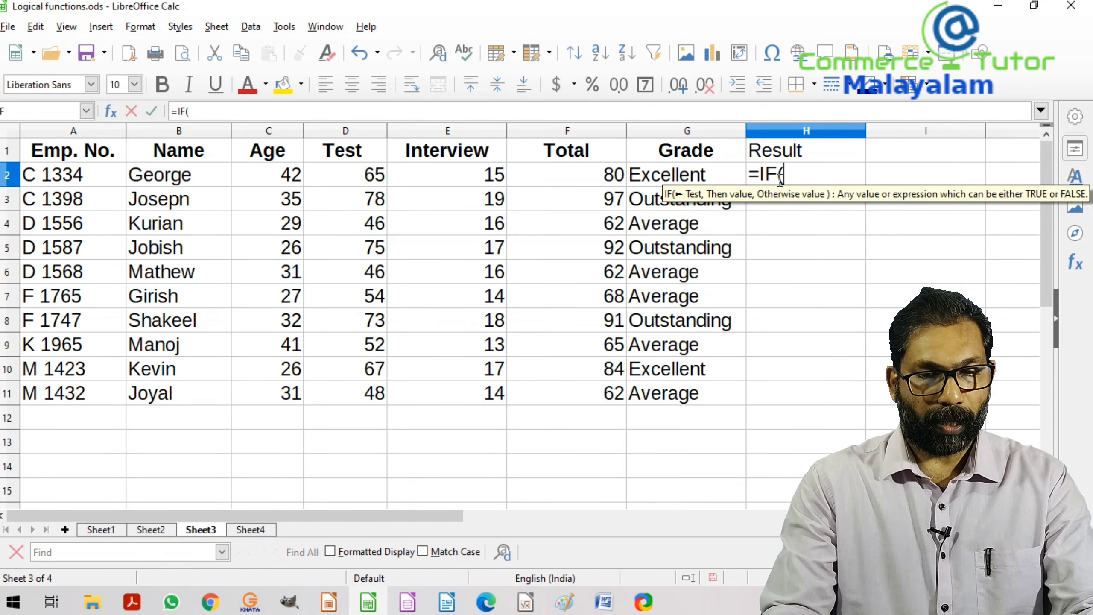
type("AN")
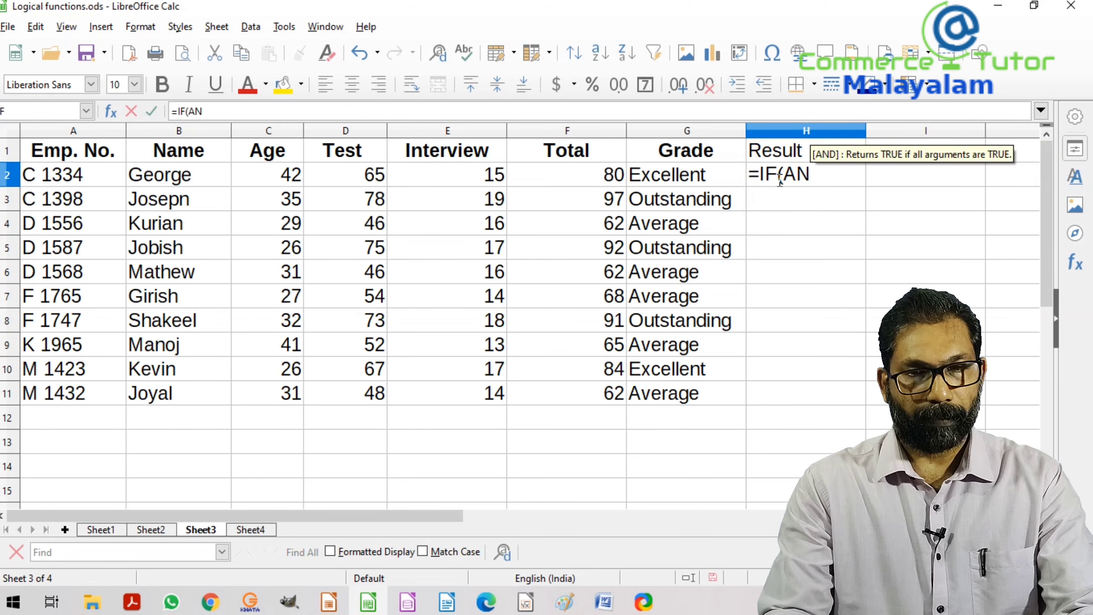
type("D")
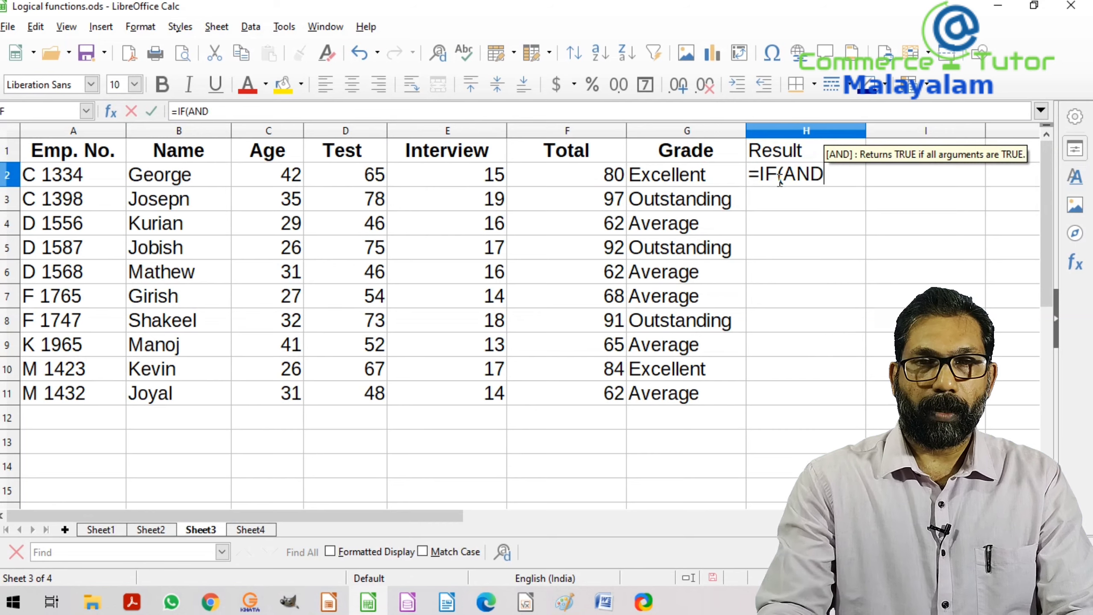
type("(")
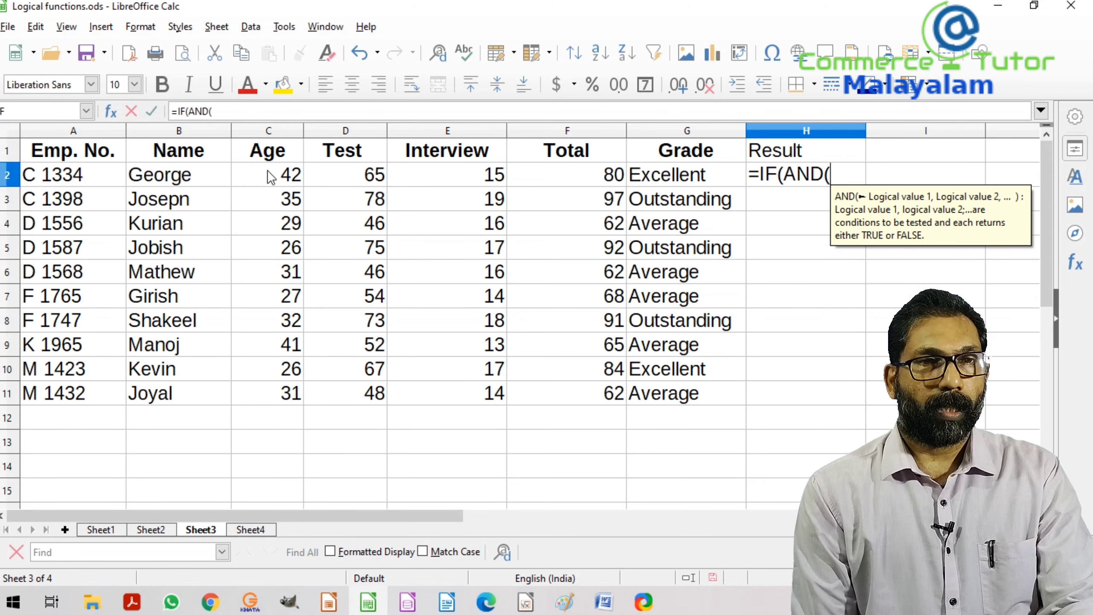
left_click(354, 174)
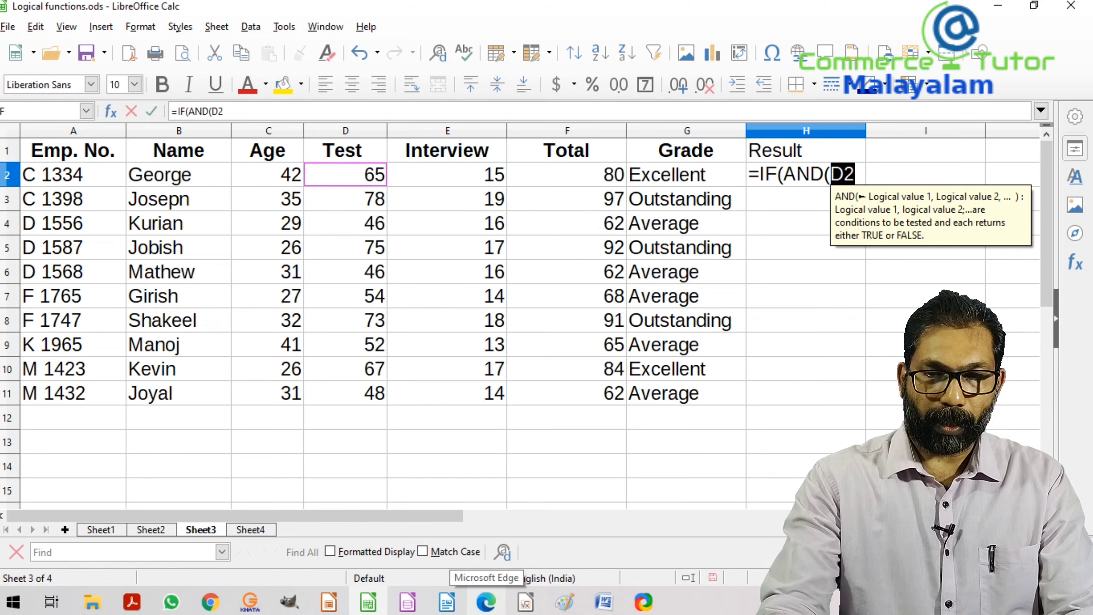
type(">=")
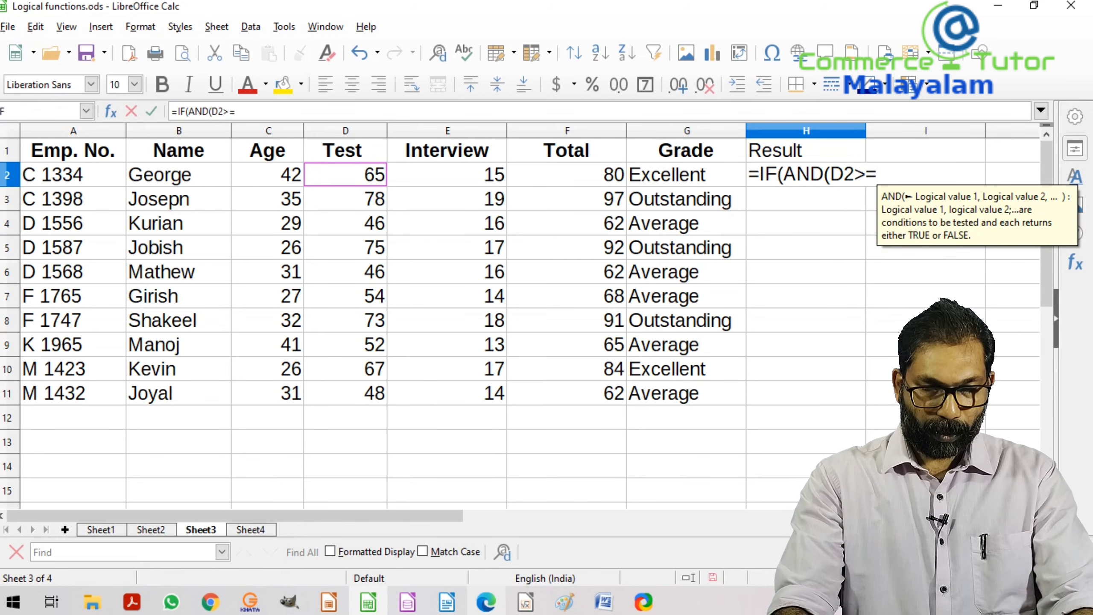
type("60")
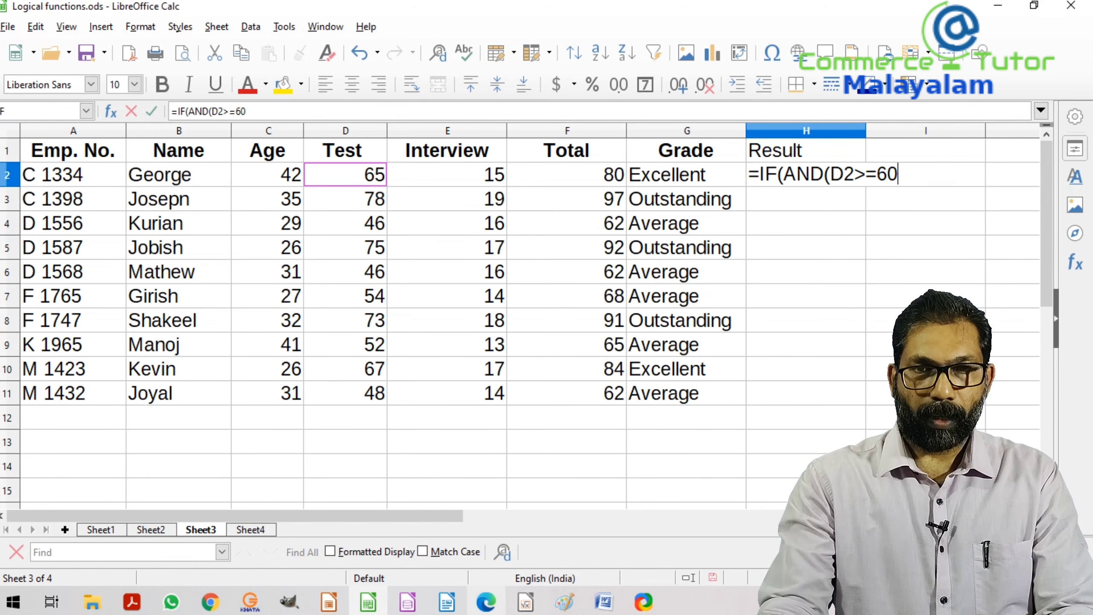
Add E2>=15 as the second condition of the AND function in the H2 formula and close the AND.
type(",")
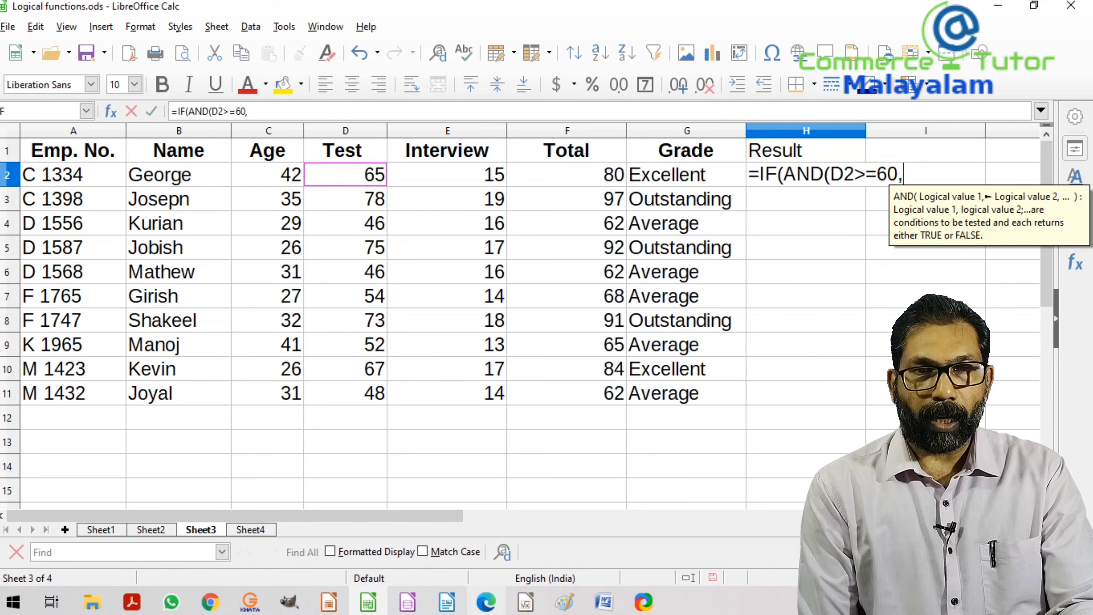
left_click(482, 175)
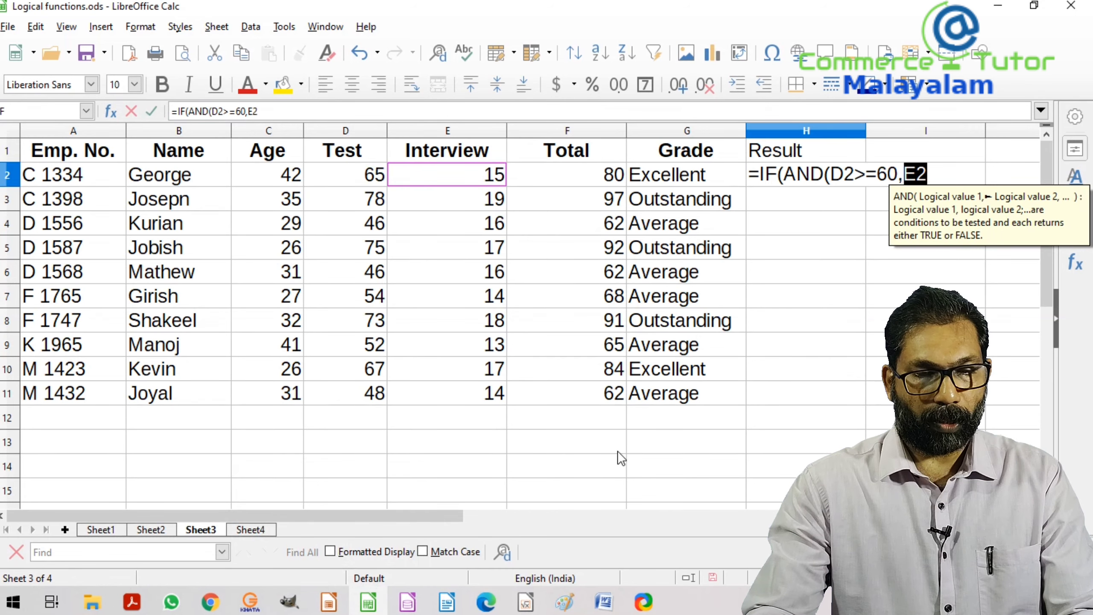
type(">")
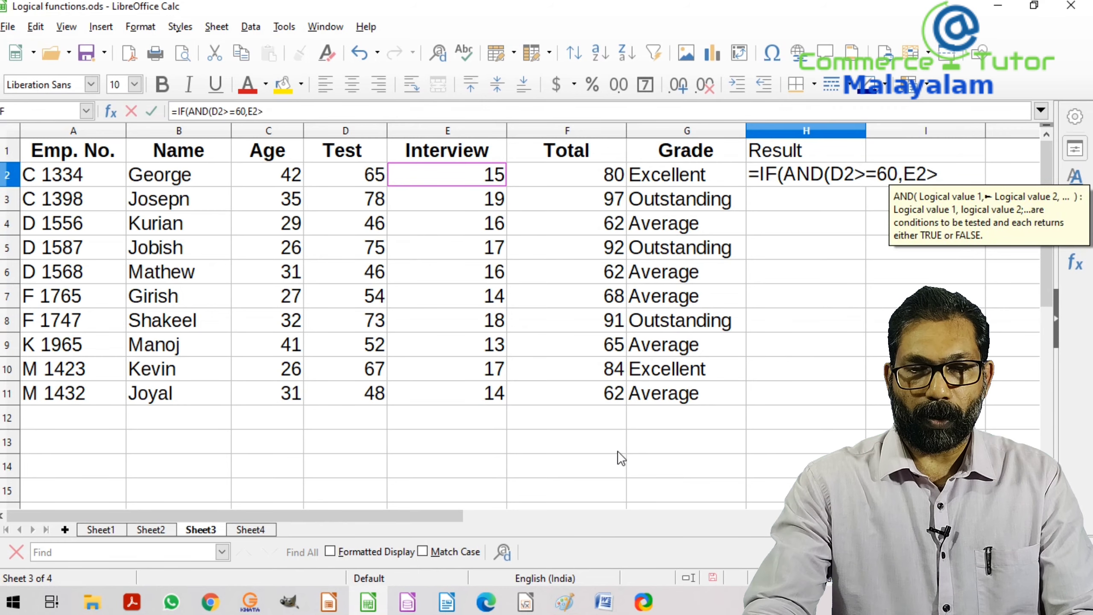
type("=")
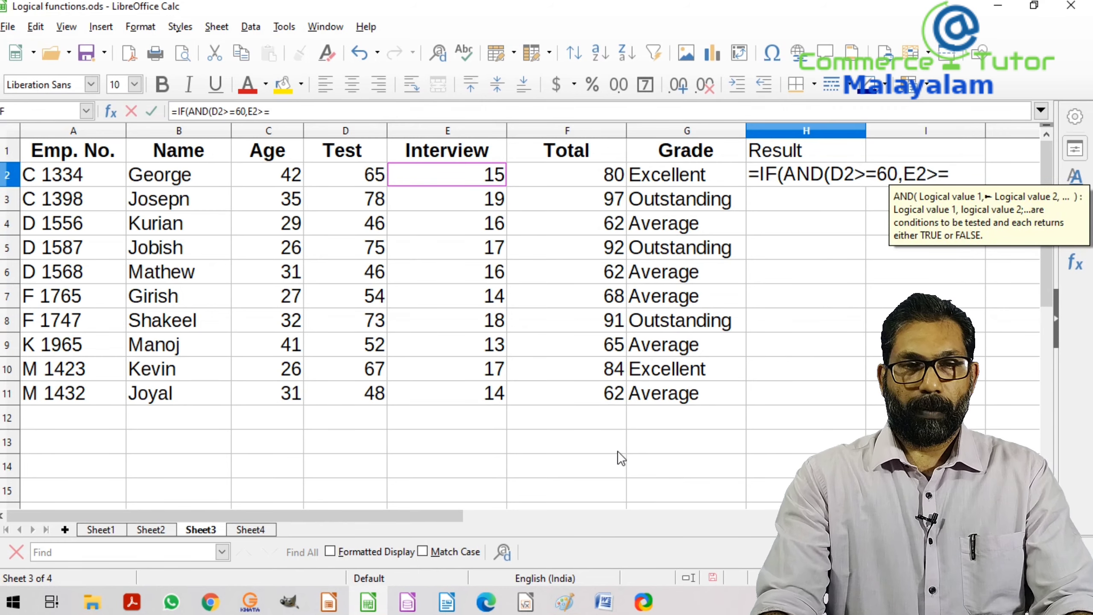
type("15")
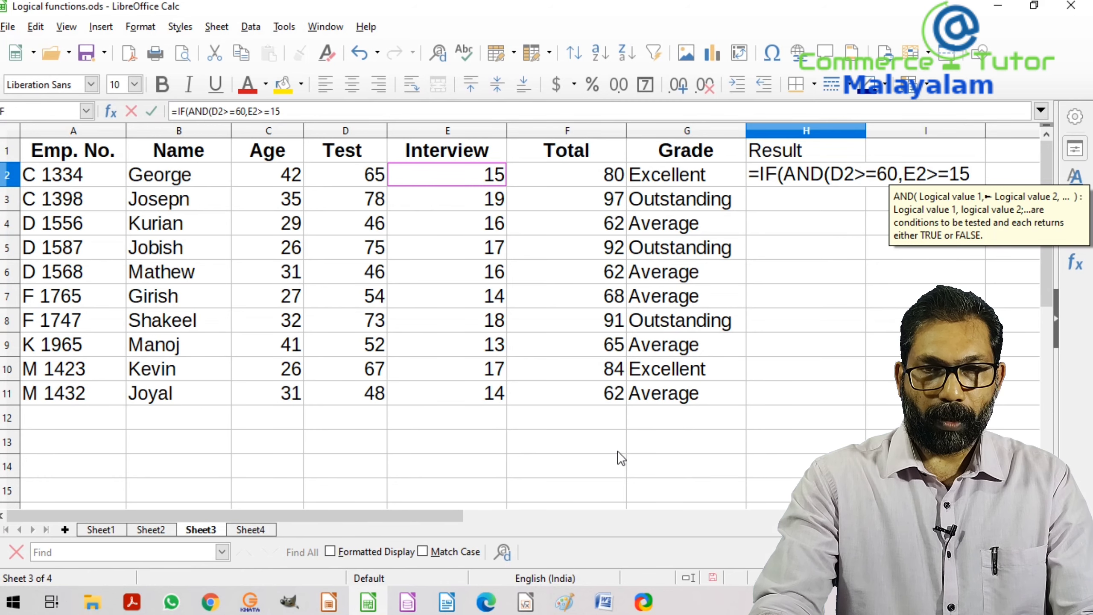
type(")")
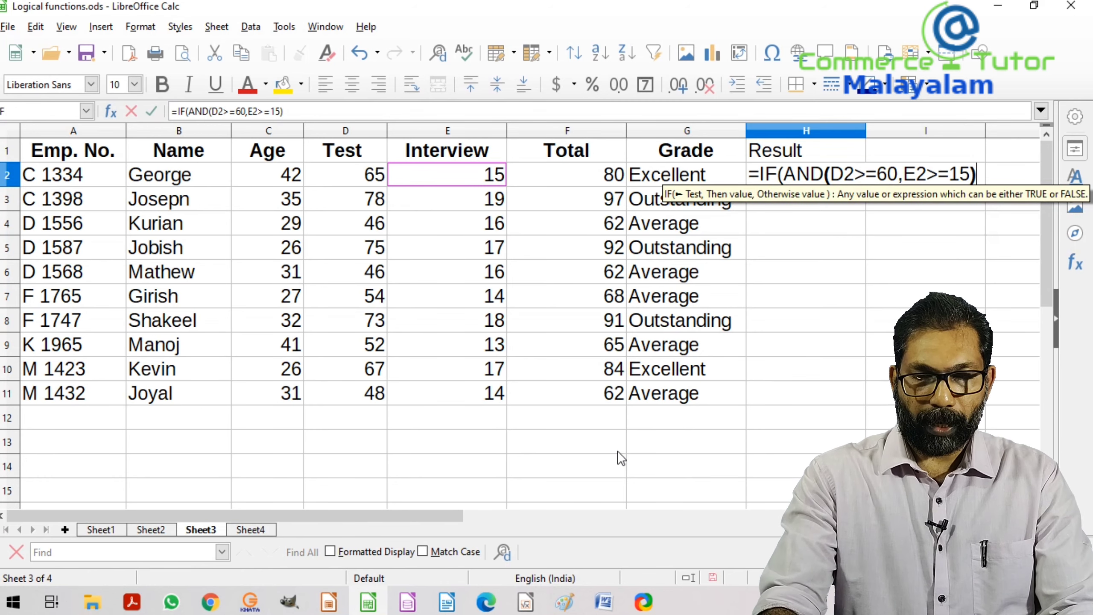
Give the IF in the H2 formula the then value "Passed" and the otherwise value "Failed".
type(",")
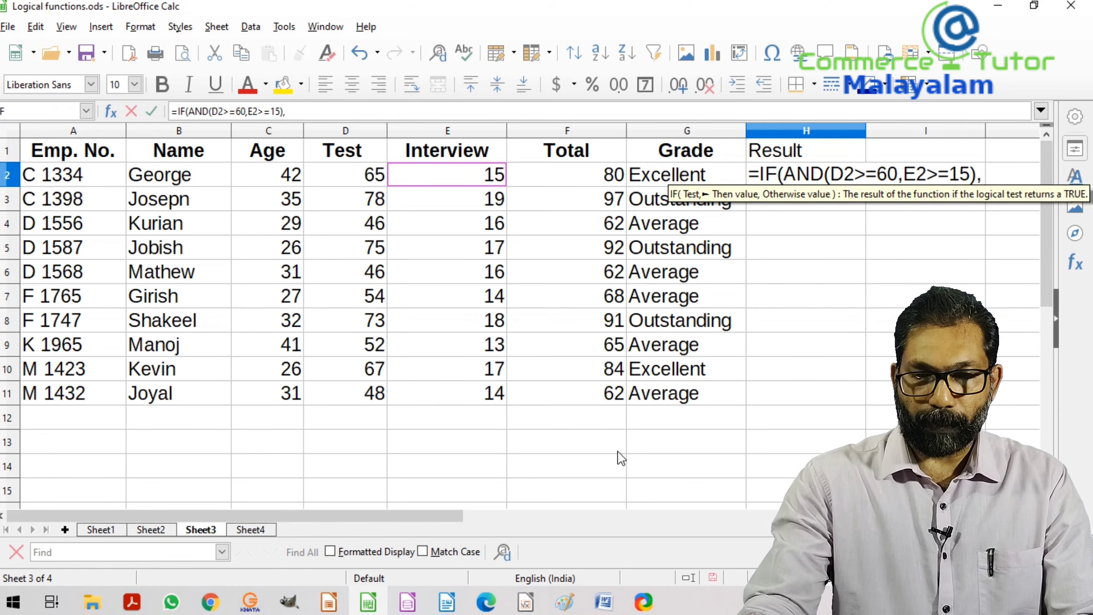
type("\"")
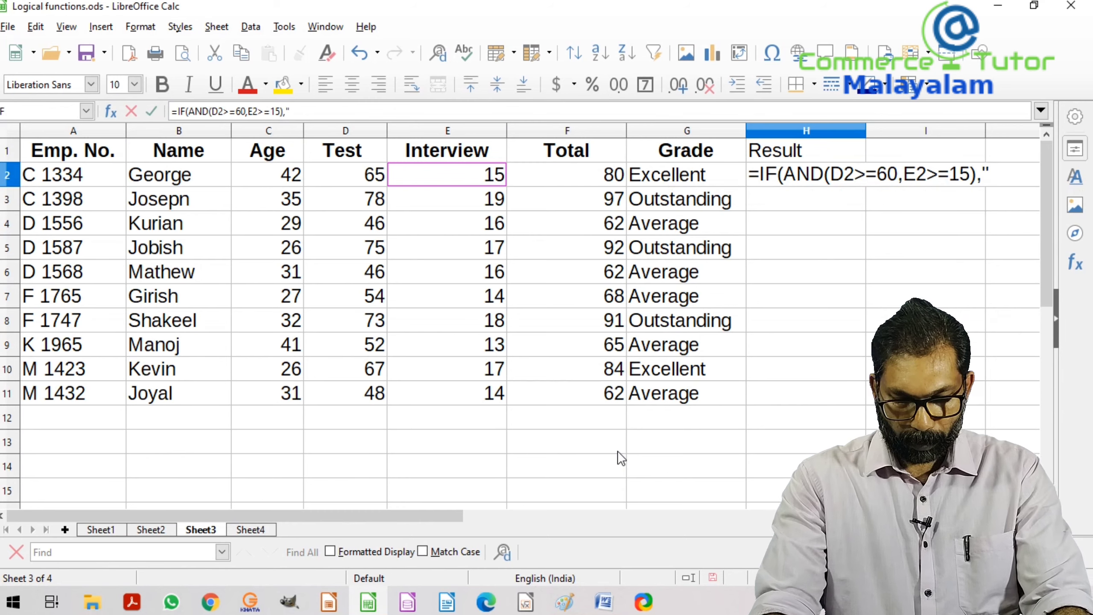
type("P")
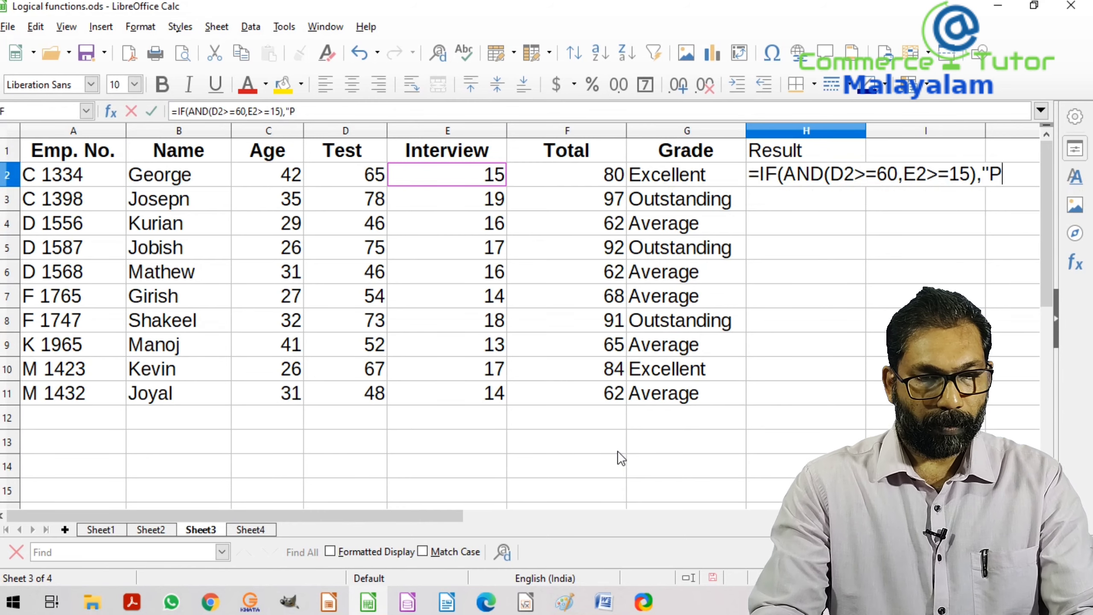
type("assed\"")
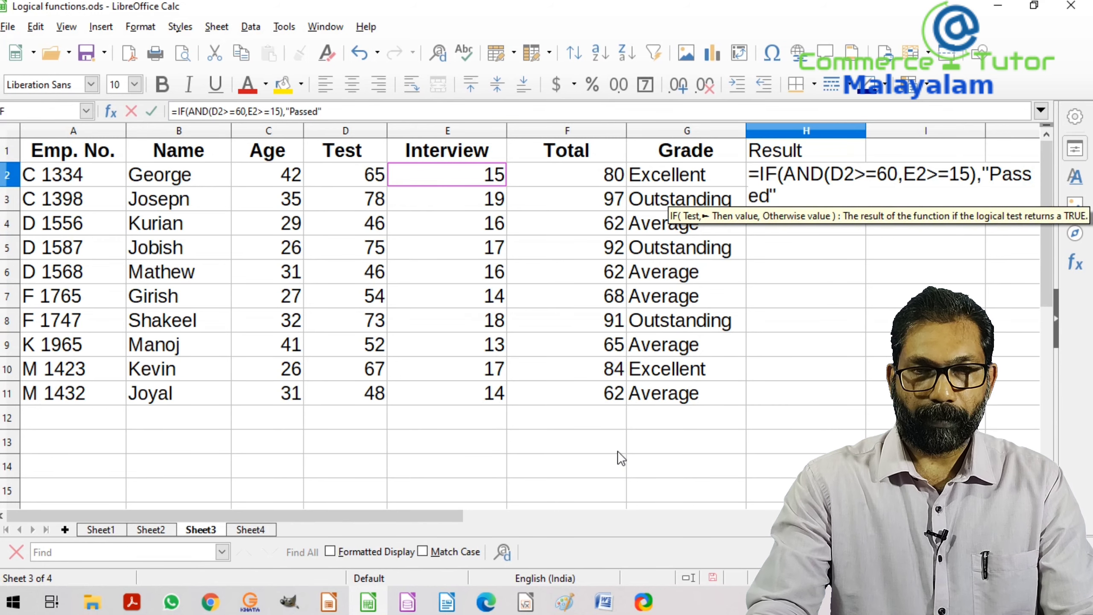
type(",")
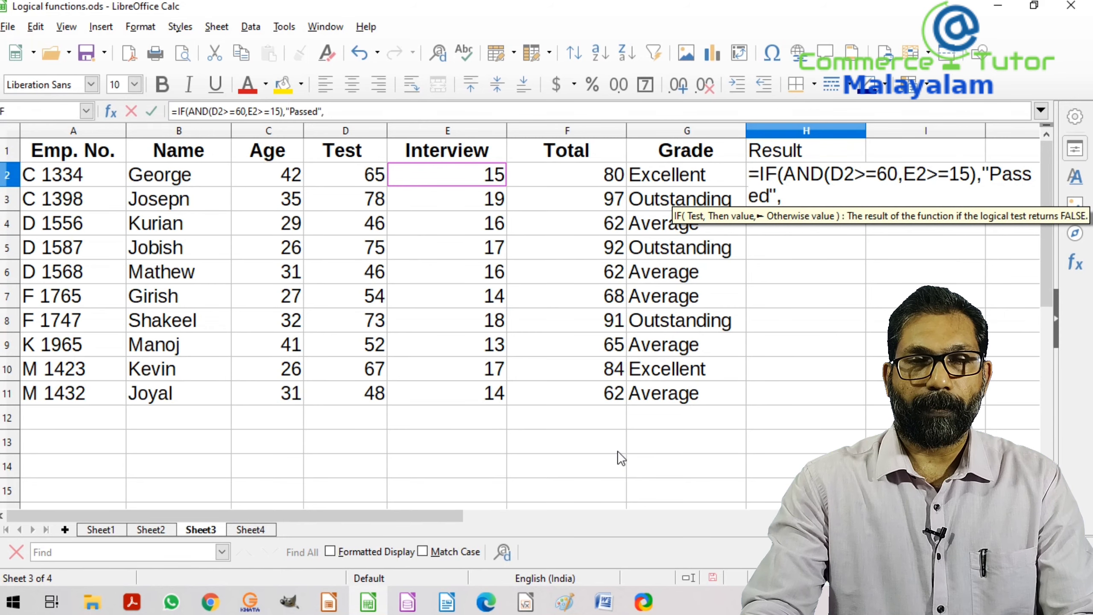
type("\"")
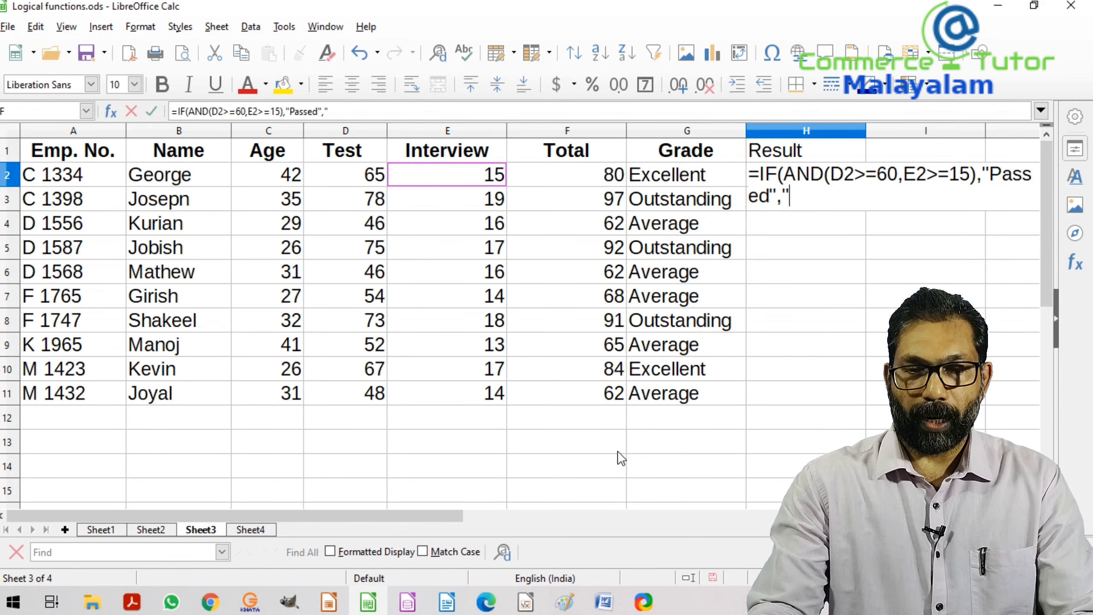
type("Failed\"")
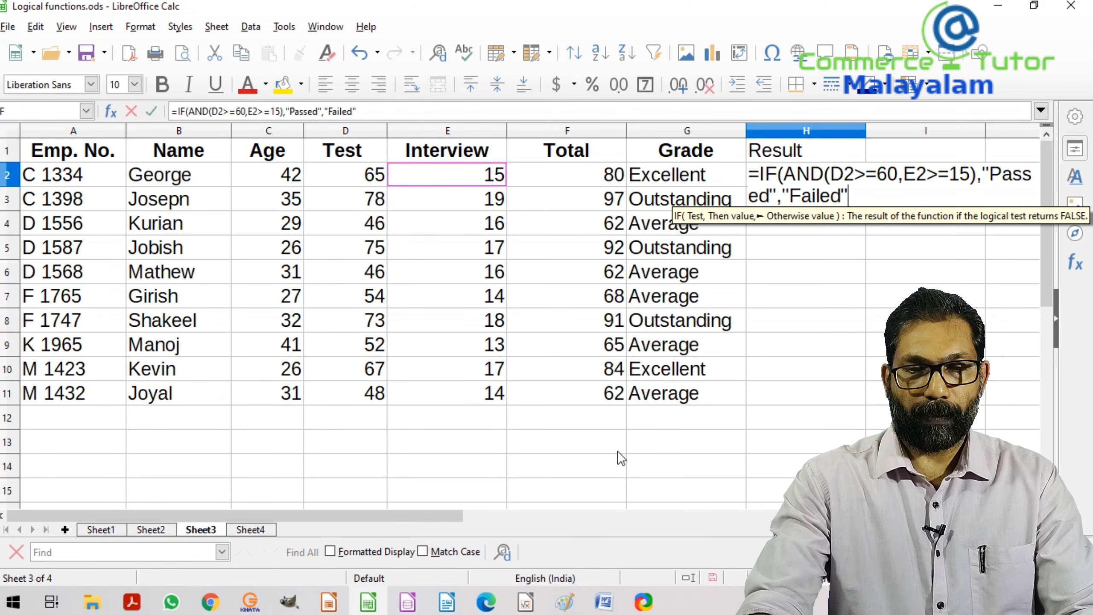
Complete the Result formula in H2 and copy it down the column through H11.
type(")")
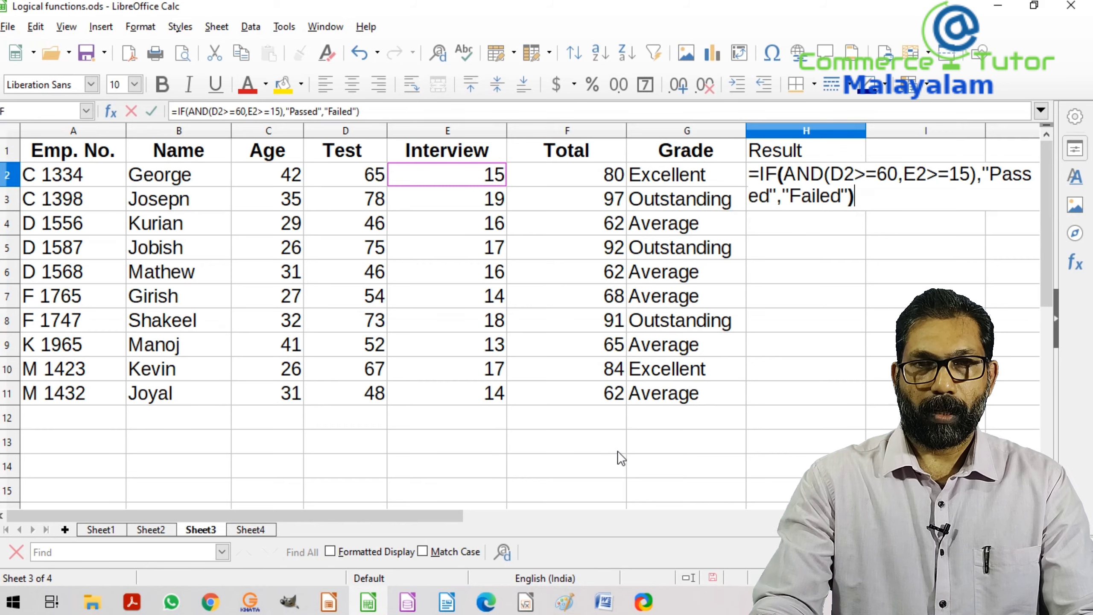
key("Return")
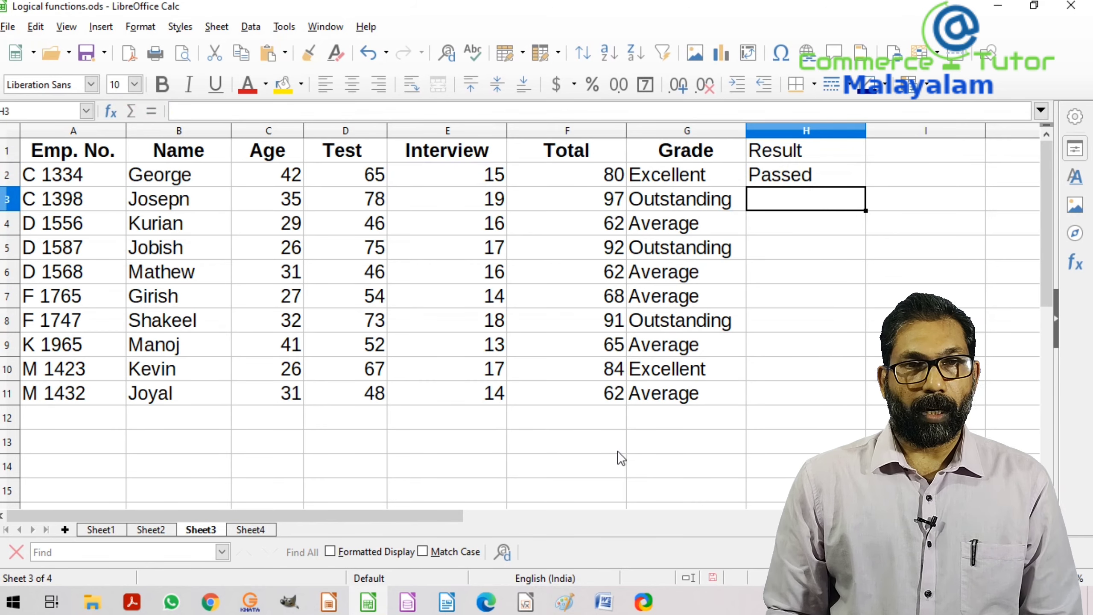
left_click(805, 174)
left_click_drag(866, 186, 866, 403)
Add the column heading "Status" in I1 and make the headings in H1:I1 bold and centred.
left_click(906, 151)
type("Status")
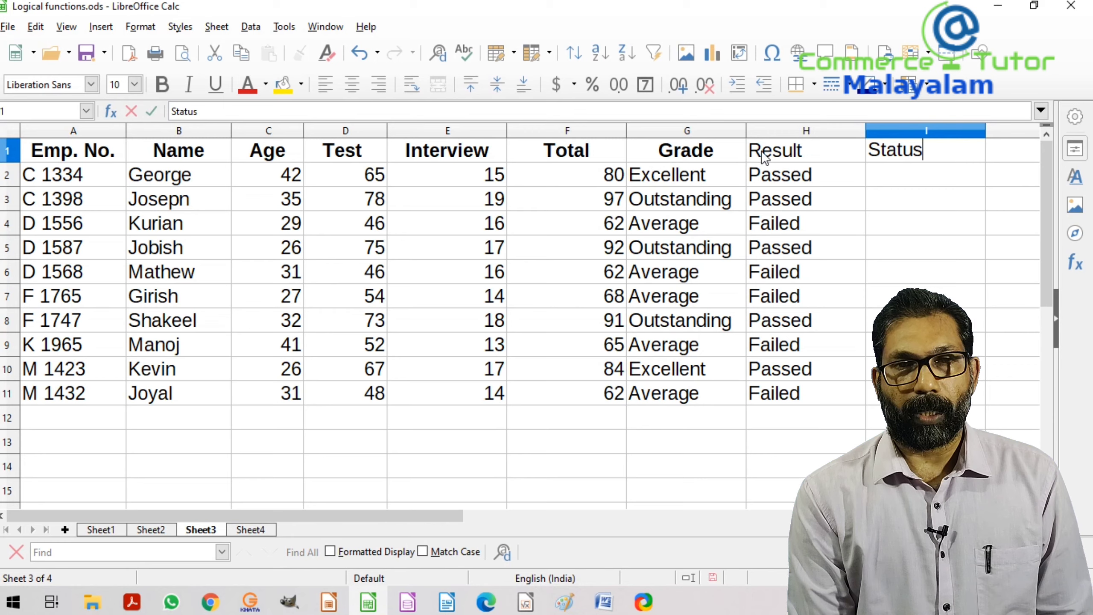
left_click_drag(765, 149, 918, 154)
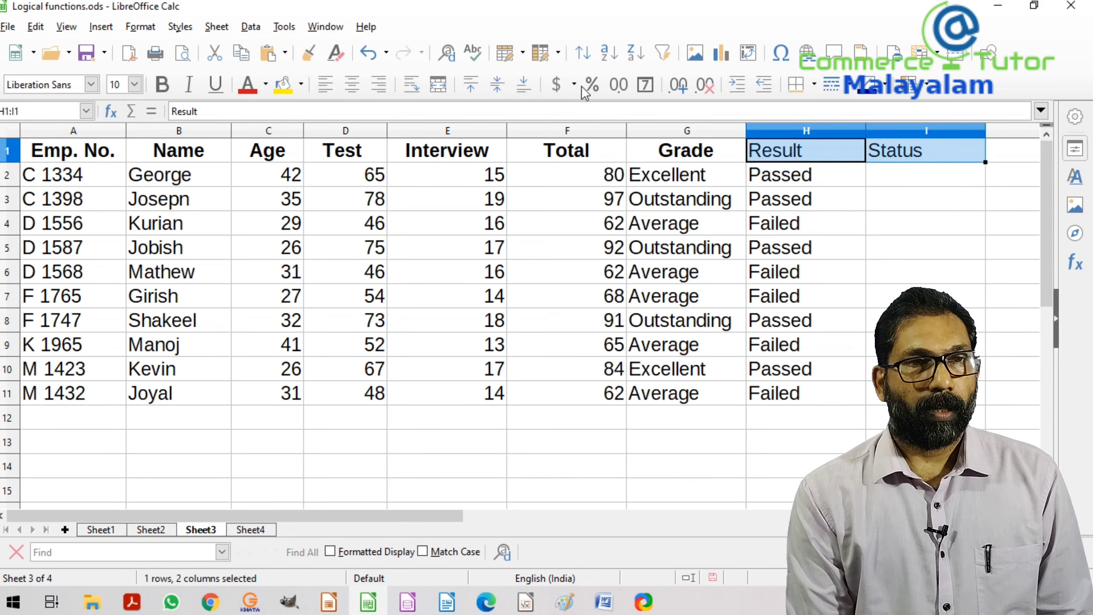
left_click(172, 91)
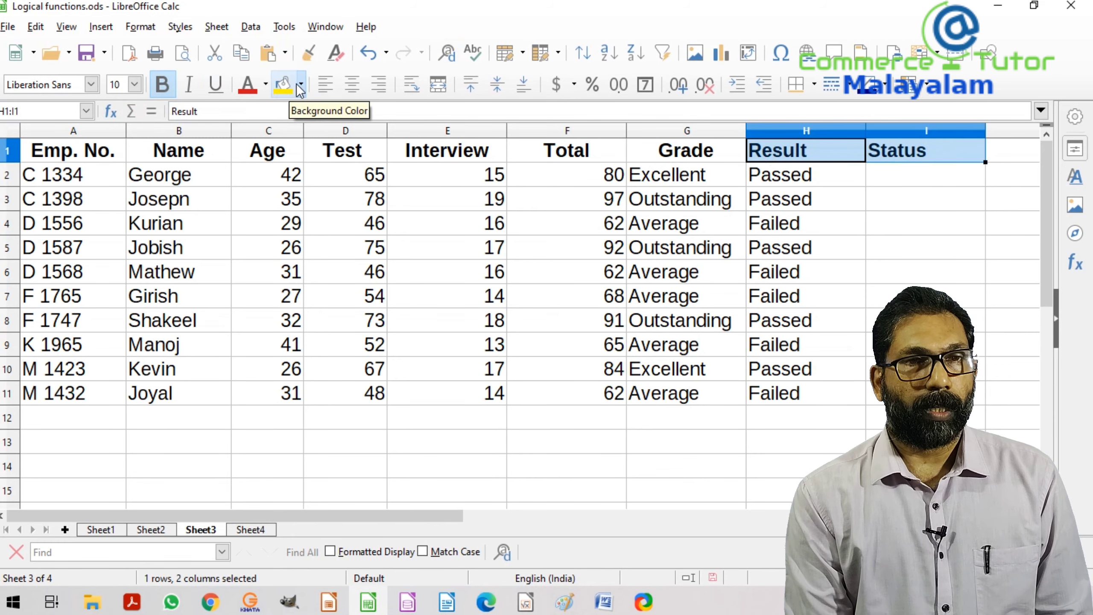
left_click(365, 89)
Start an IF formula in I2 whose test is an OR function with the first condition C2>40.
left_click(944, 178)
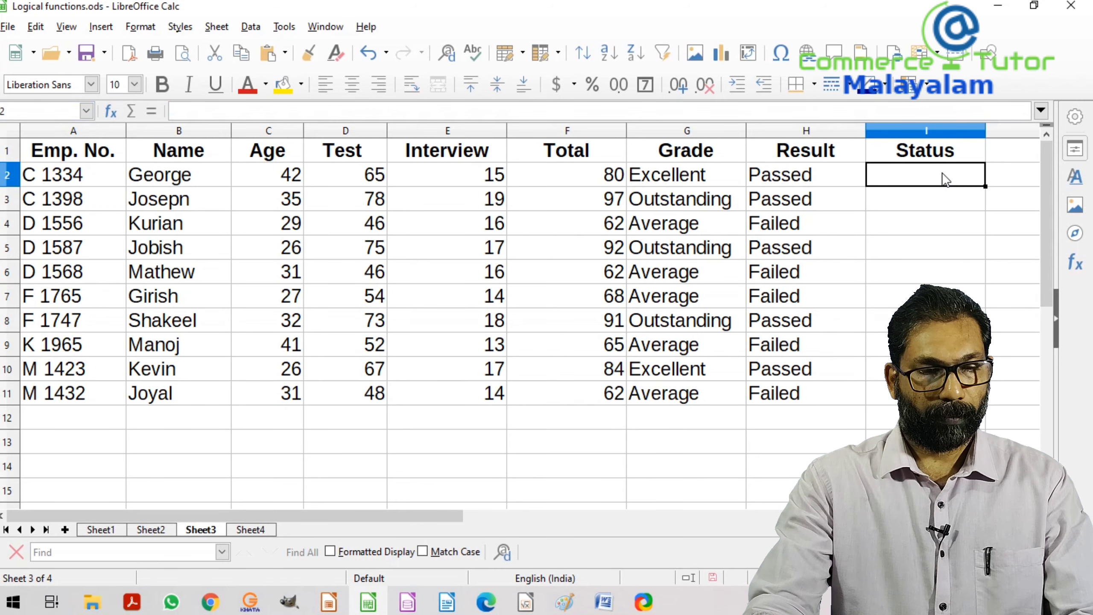
double_click(945, 179)
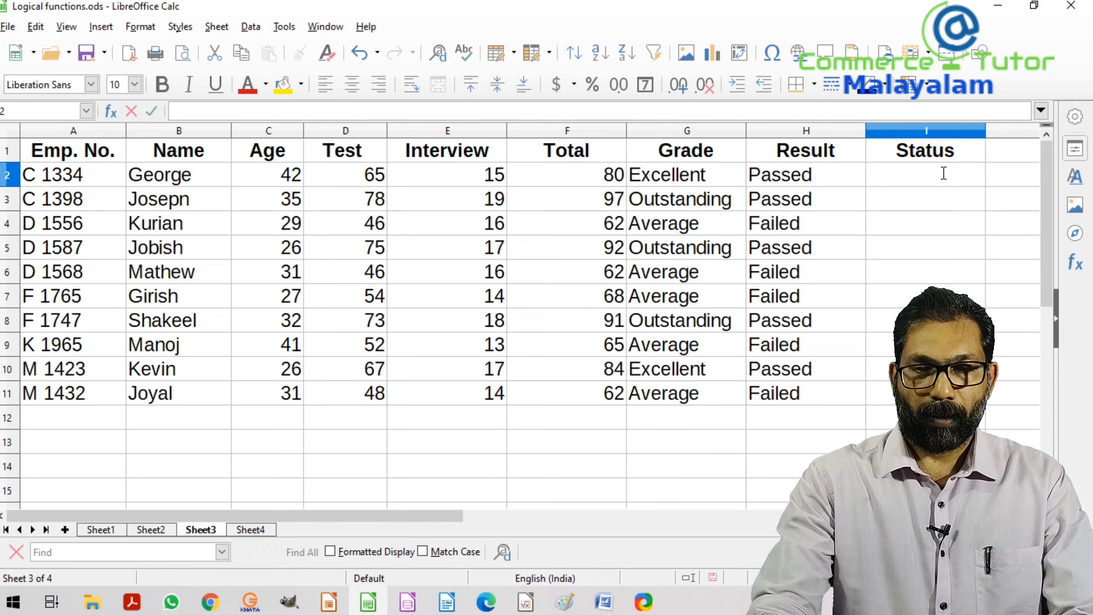
type("=")
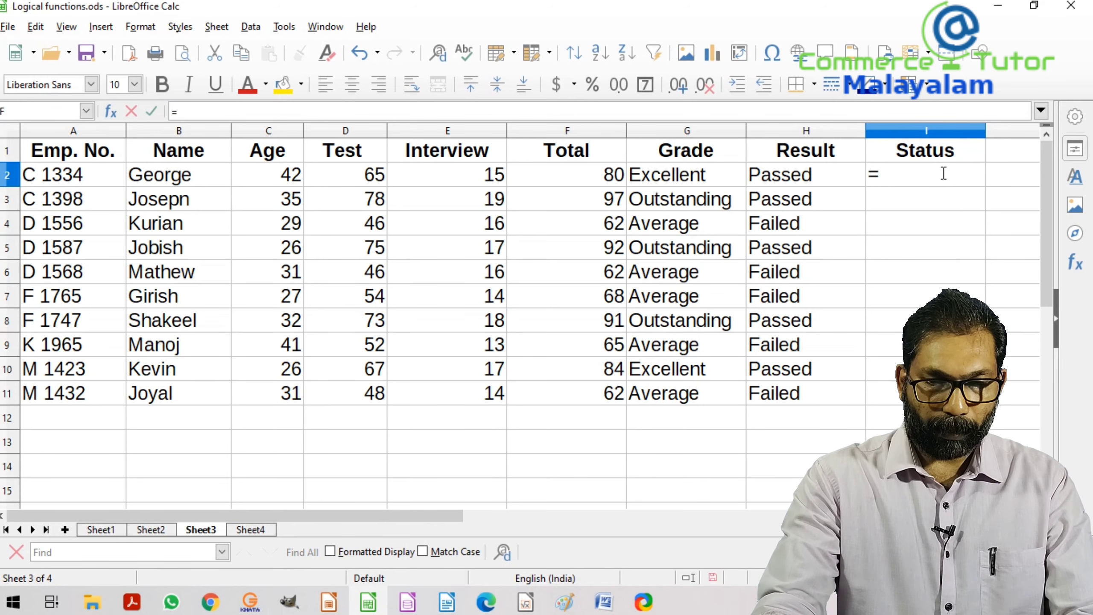
type("I")
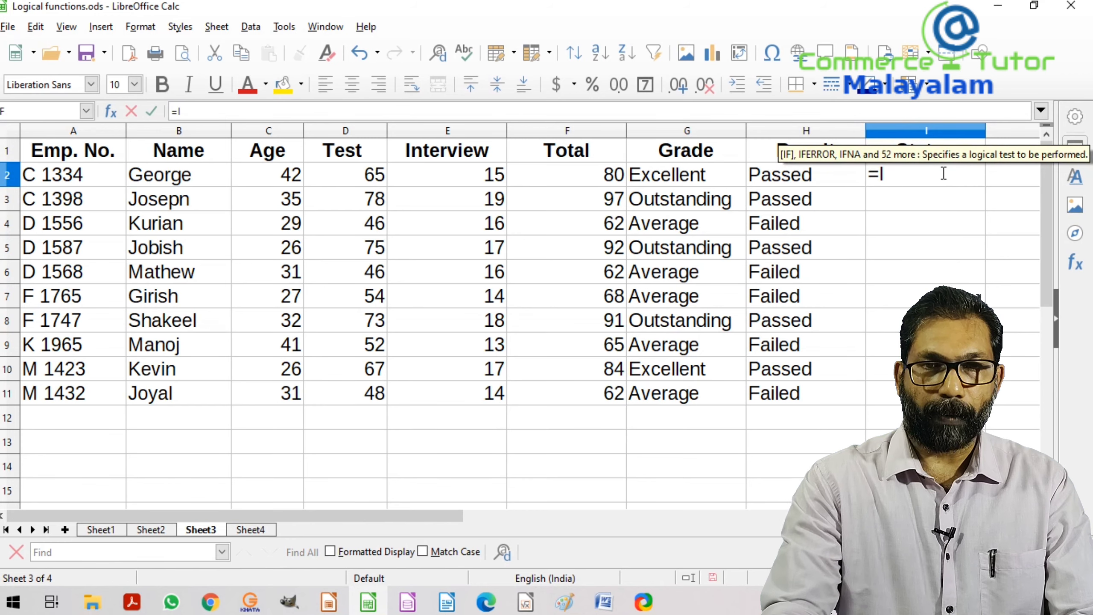
type("F")
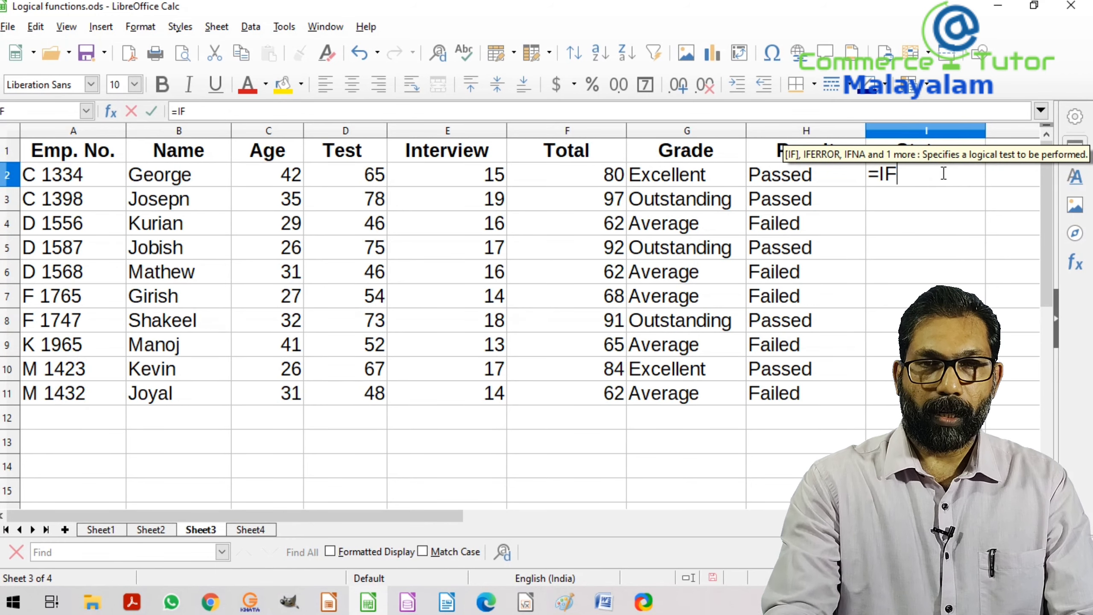
type("(")
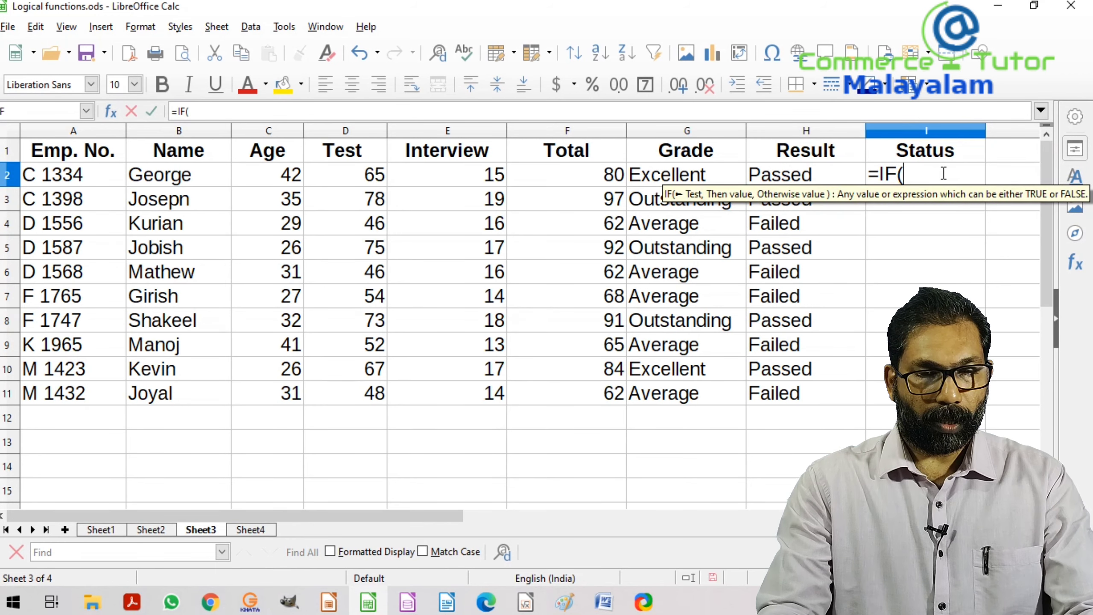
type("OR")
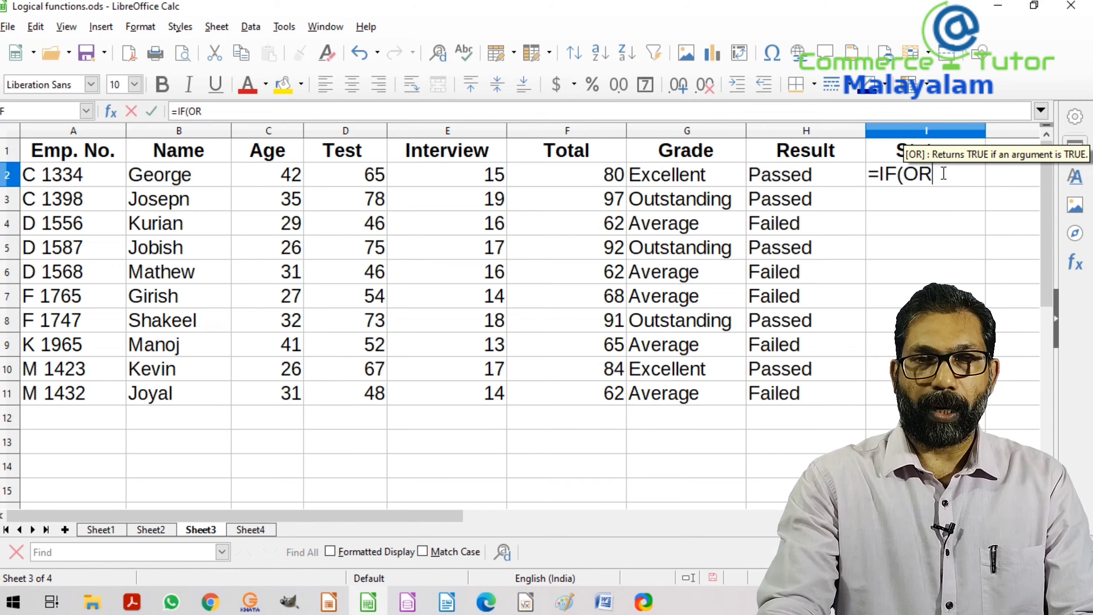
type("(")
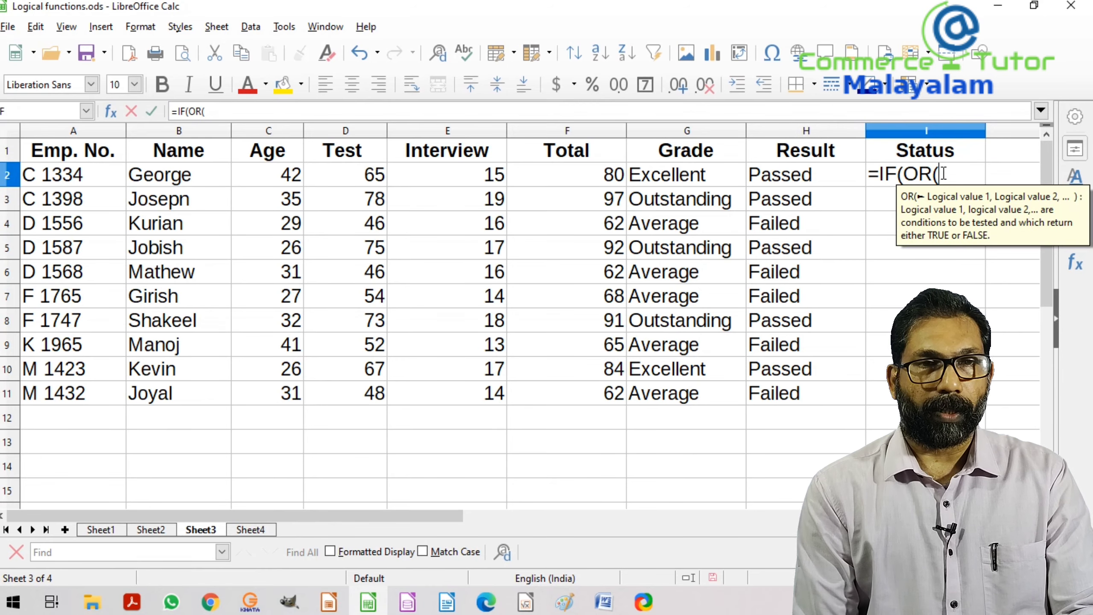
left_click(279, 177)
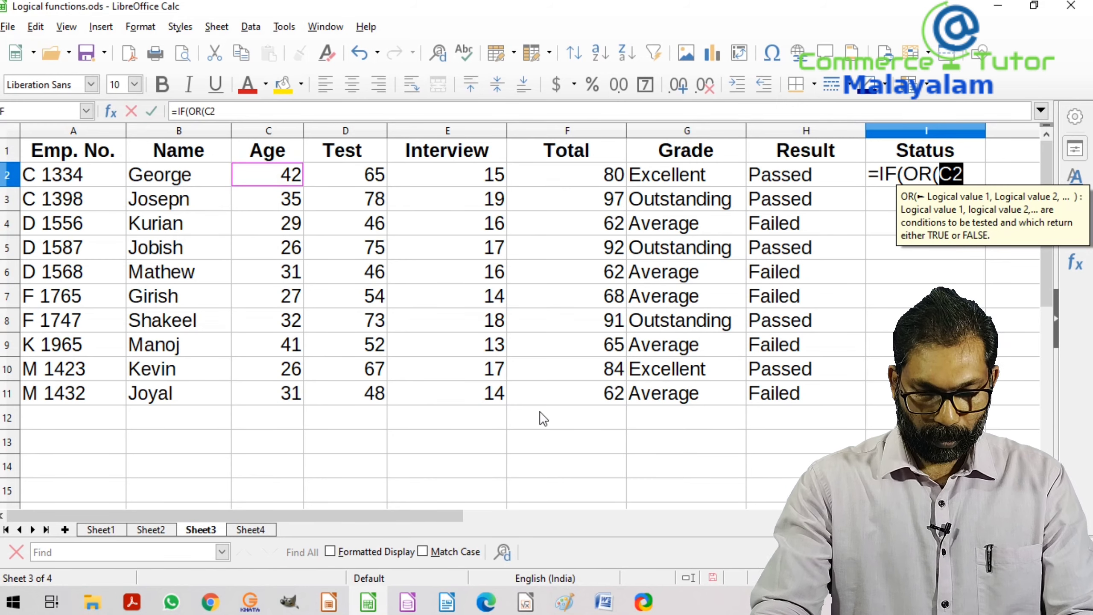
type(">")
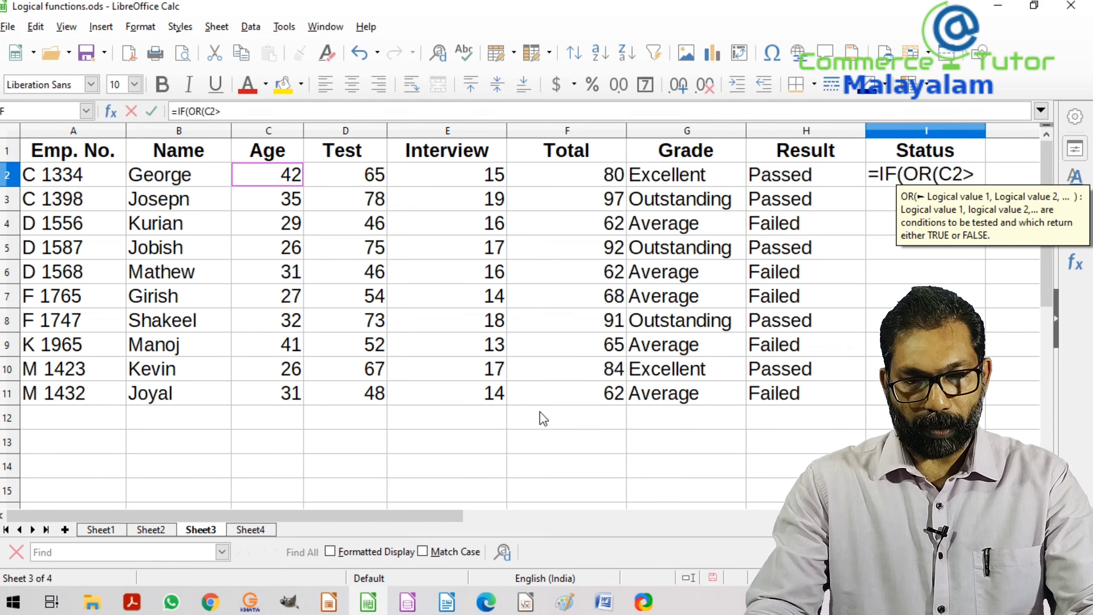
type("40")
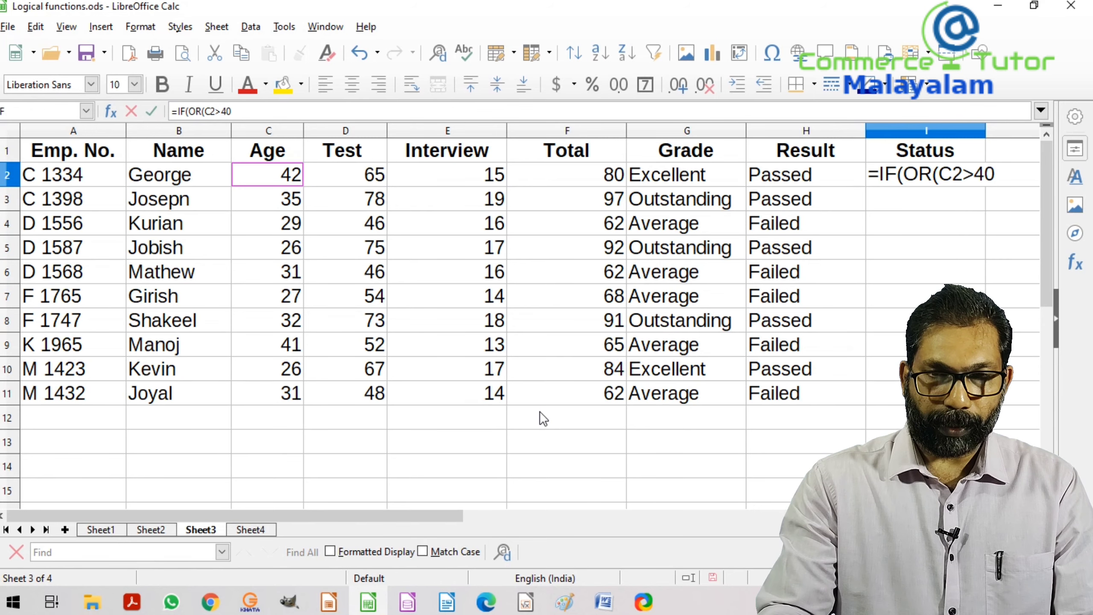
Add F2>80 as the second condition of the OR function in the I2 formula and close the OR.
type(",")
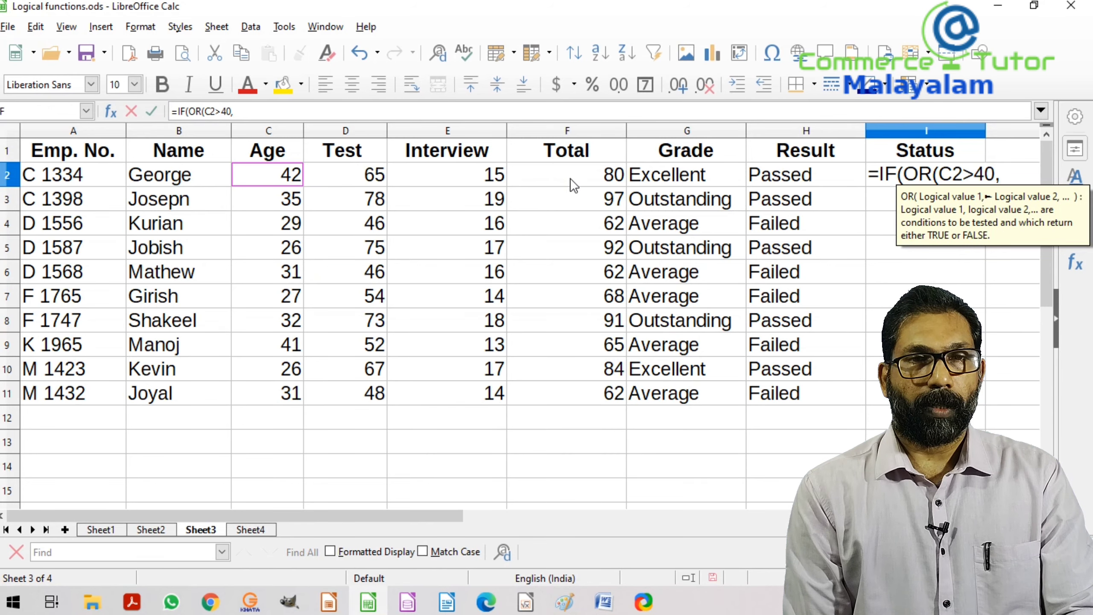
left_click(605, 178)
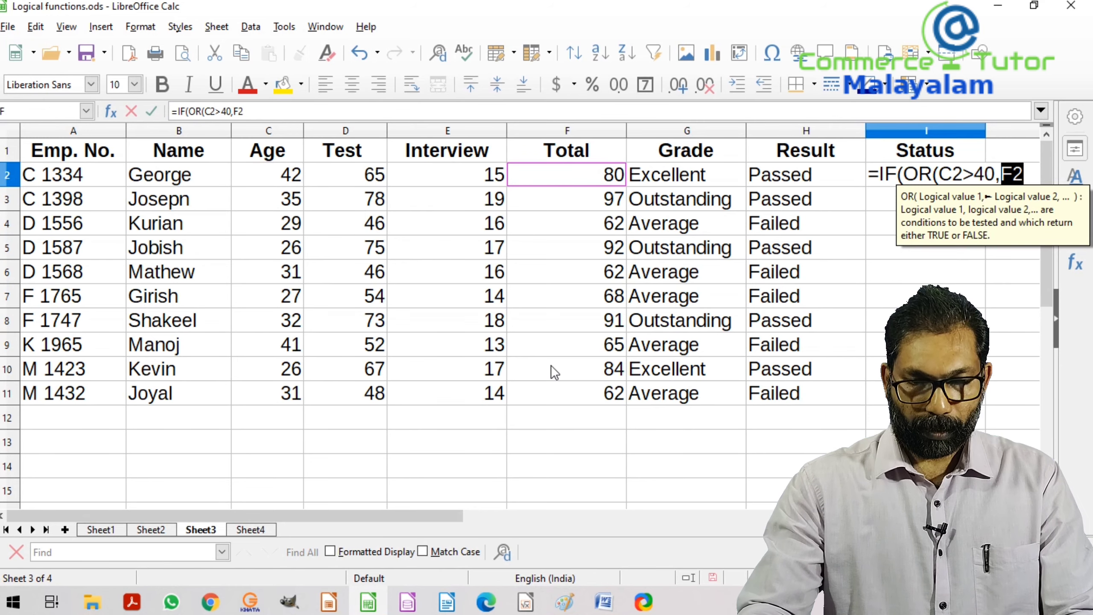
type(">")
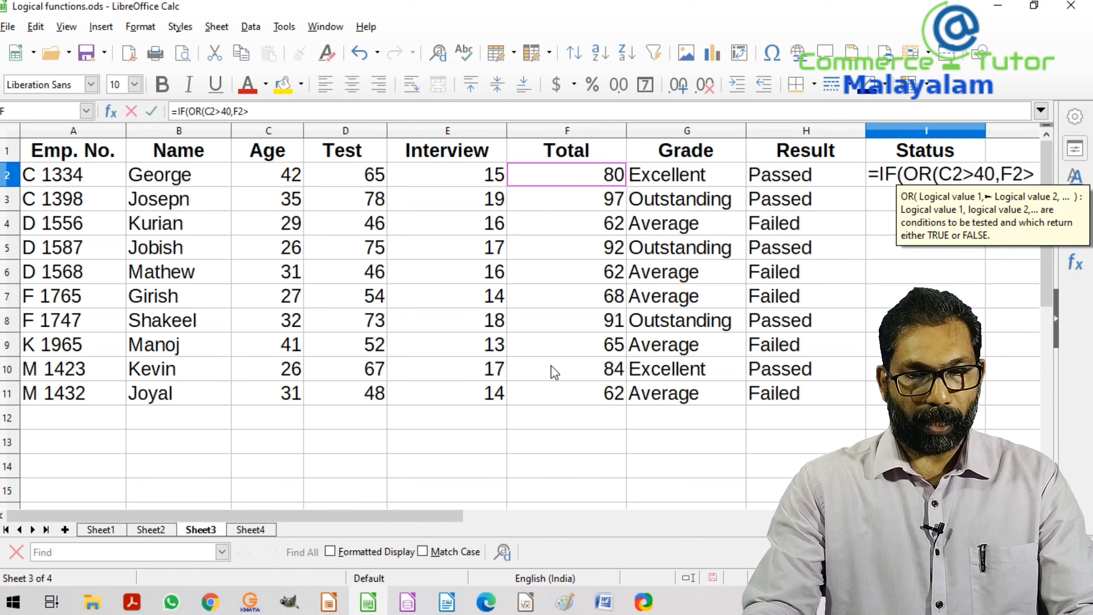
type("80")
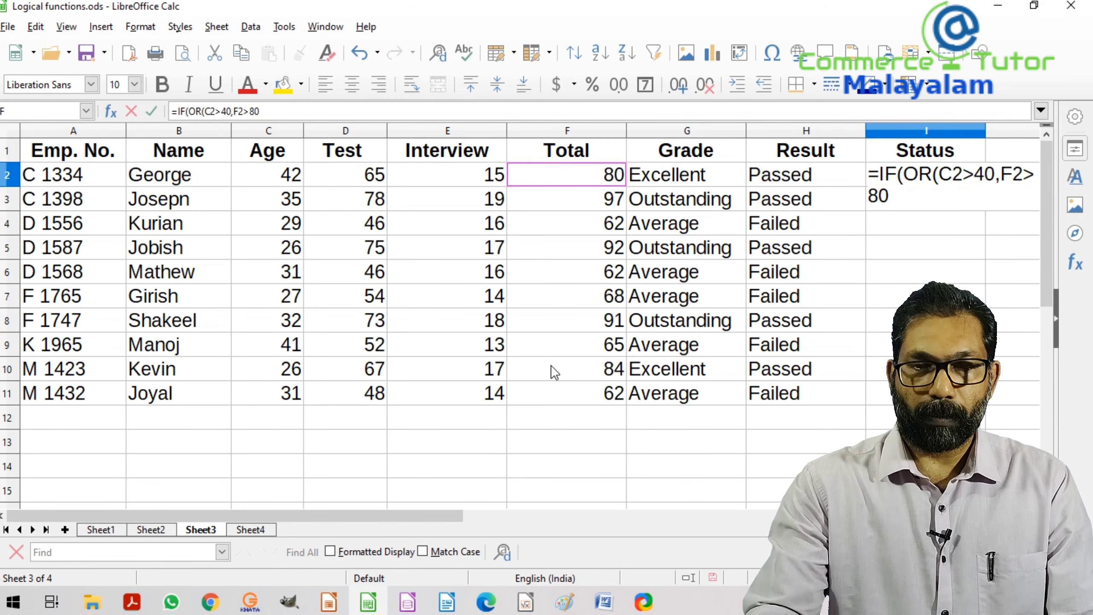
type(")")
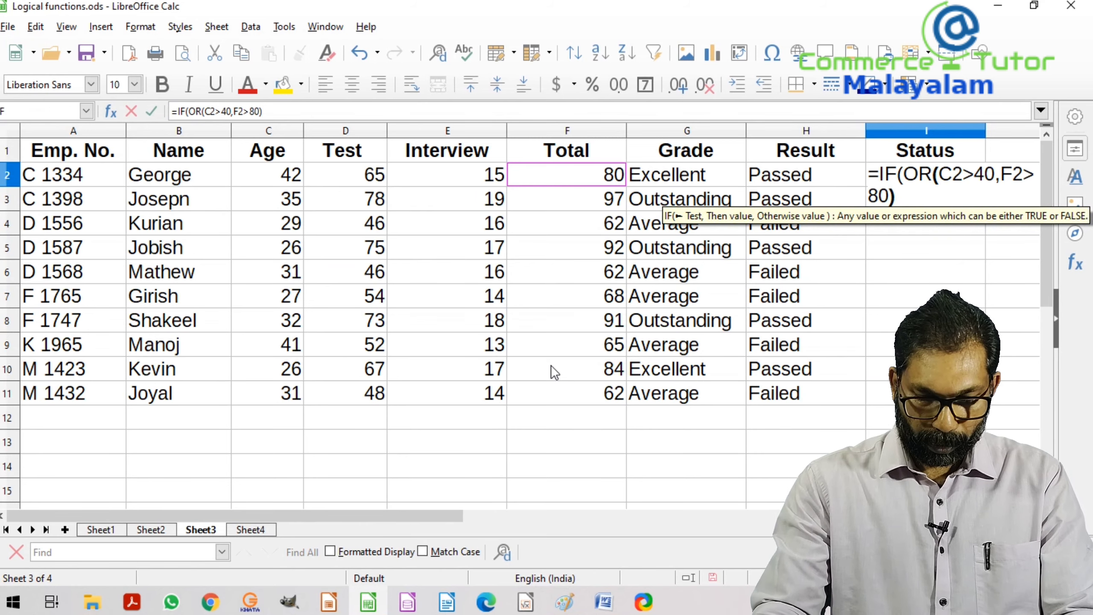
Give the I2 formula the then value "Selected" and the otherwise value "Rejected", and enter it, accepting the proposed correction.
type(",")
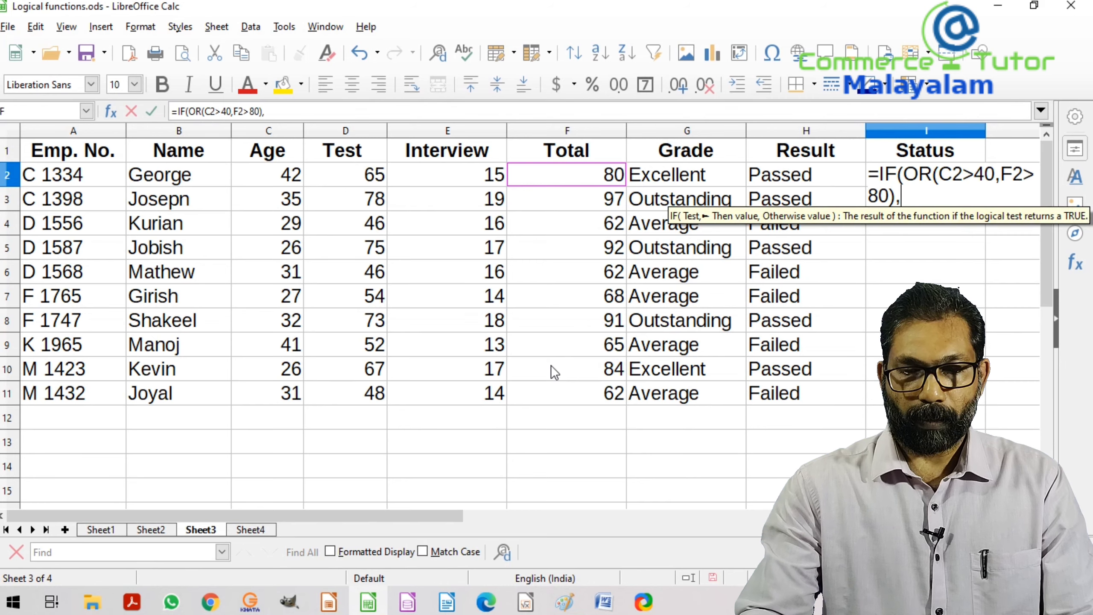
type("\"")
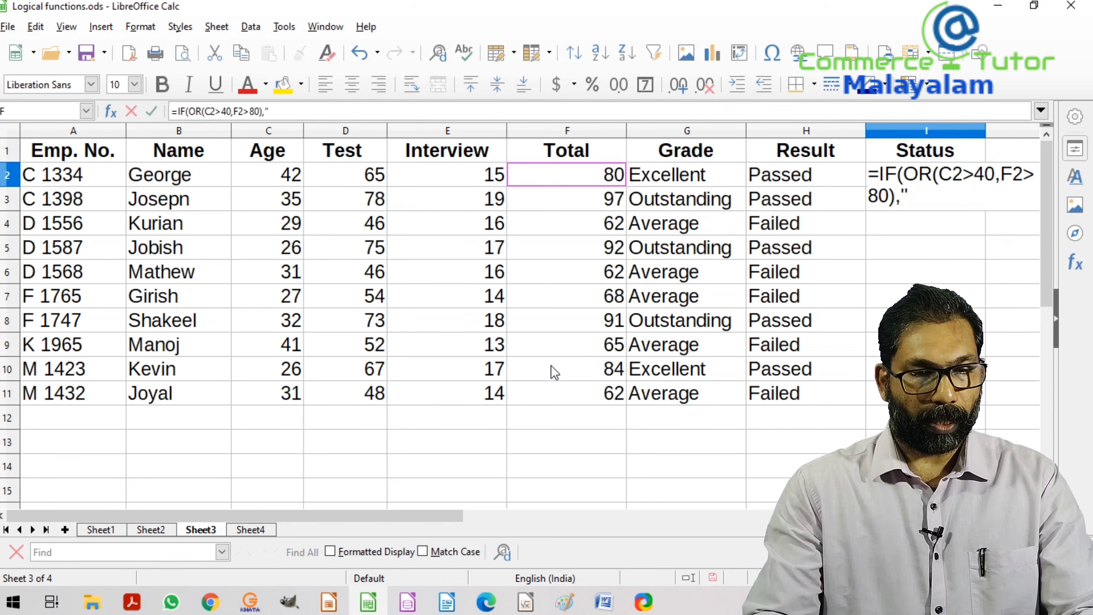
type("Selected")
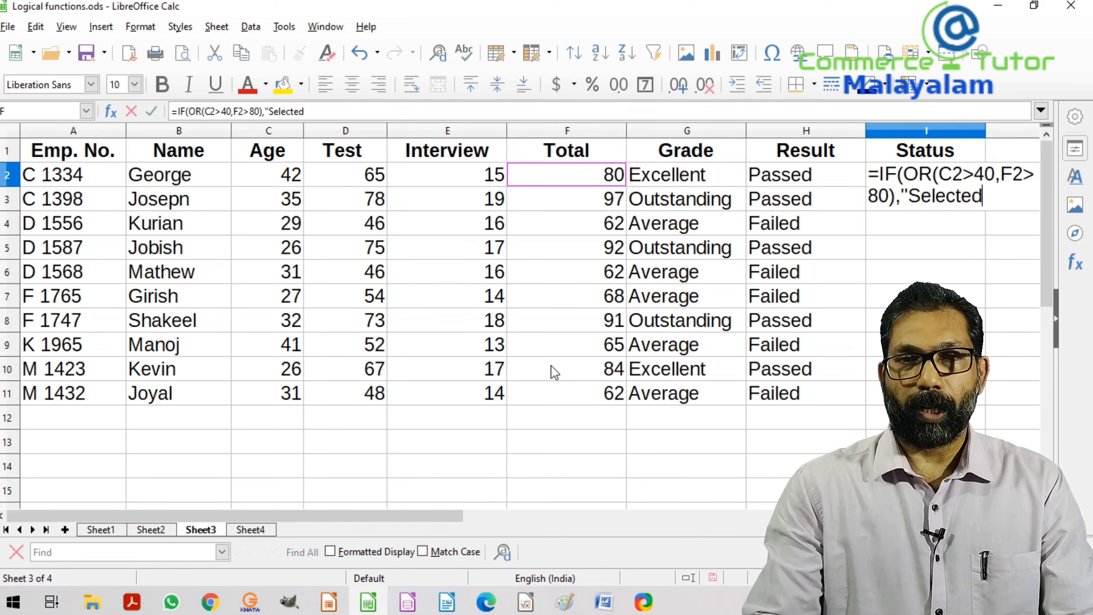
type("\"")
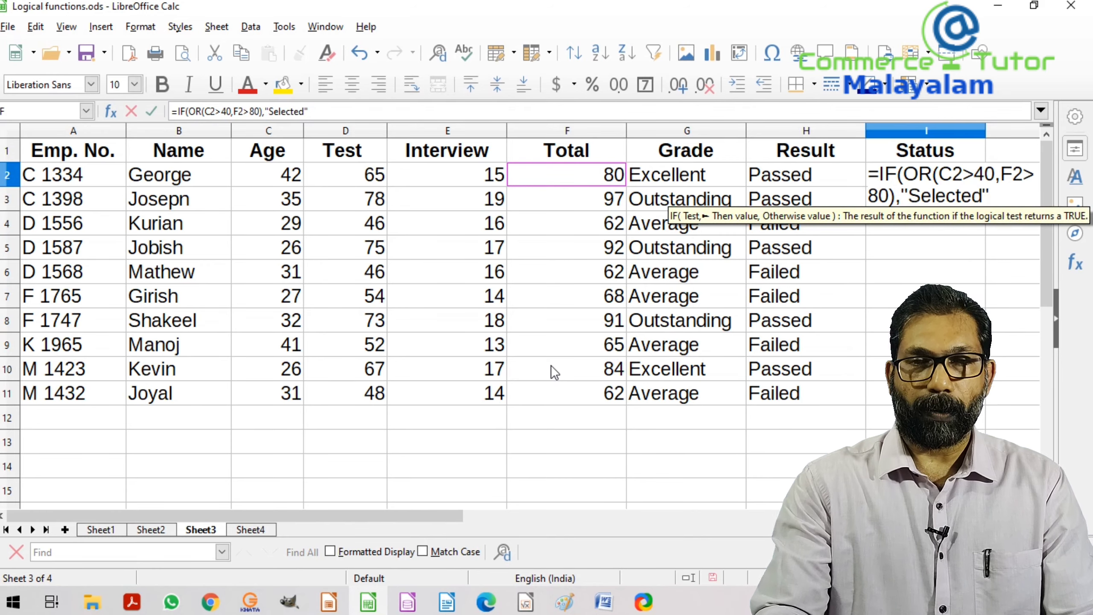
type(",")
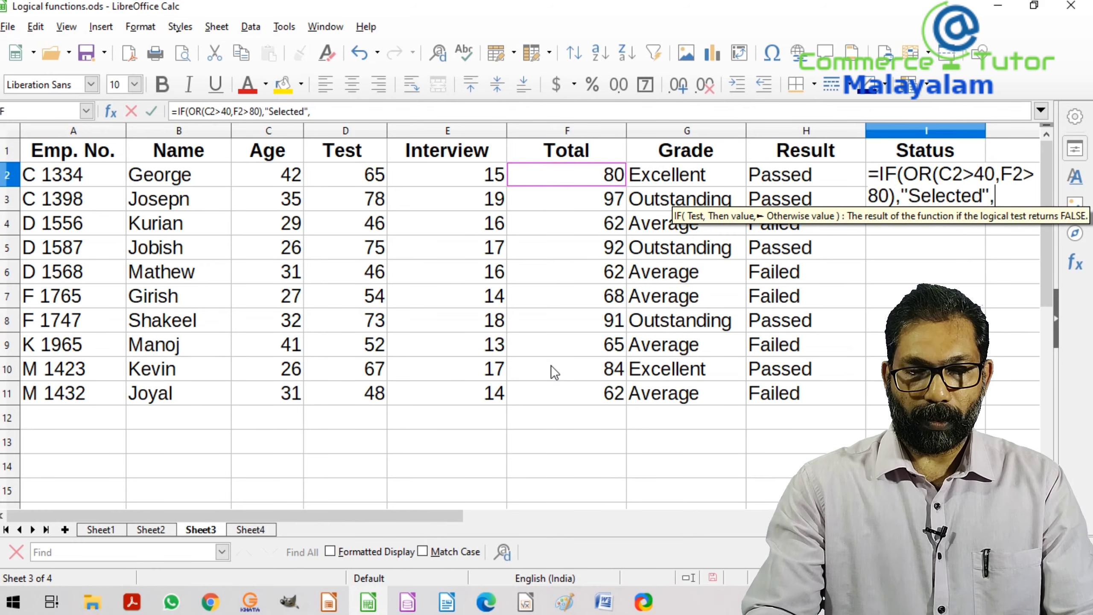
type("\"")
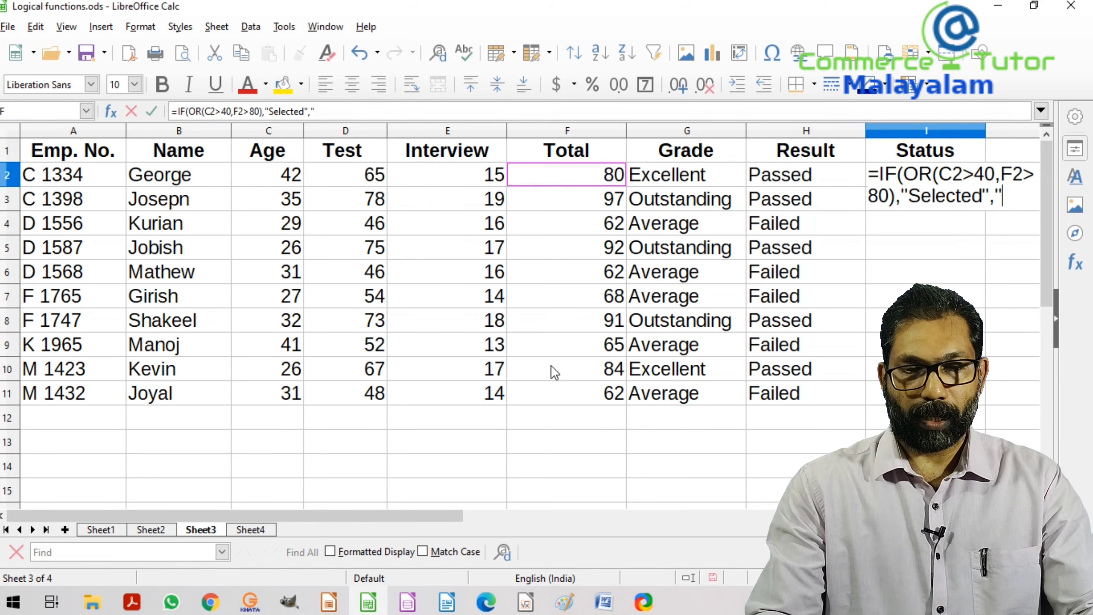
type("Re")
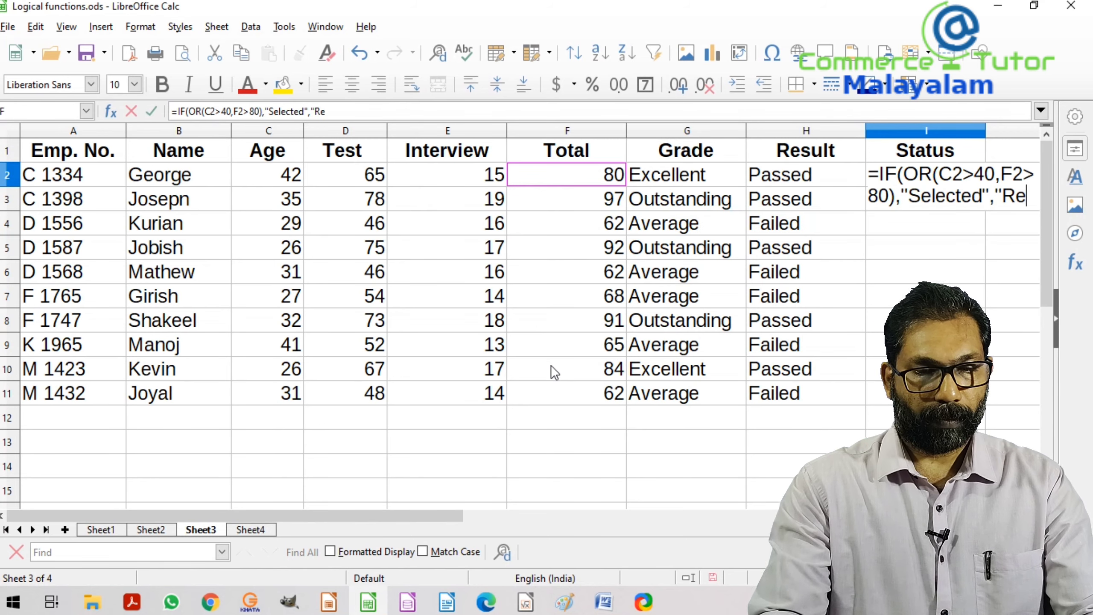
type("jected")
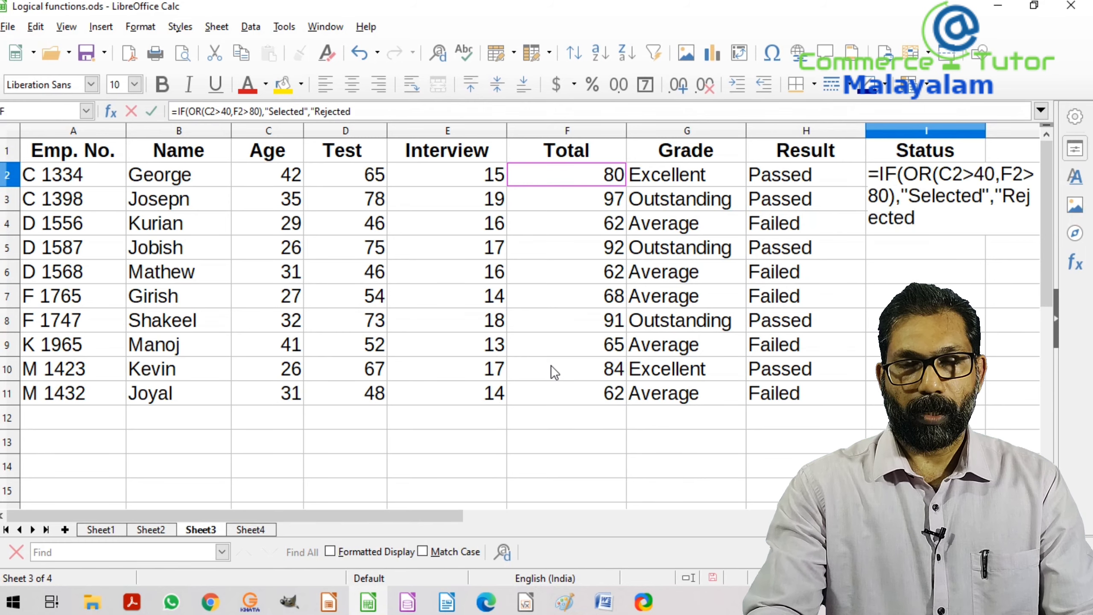
type(")")
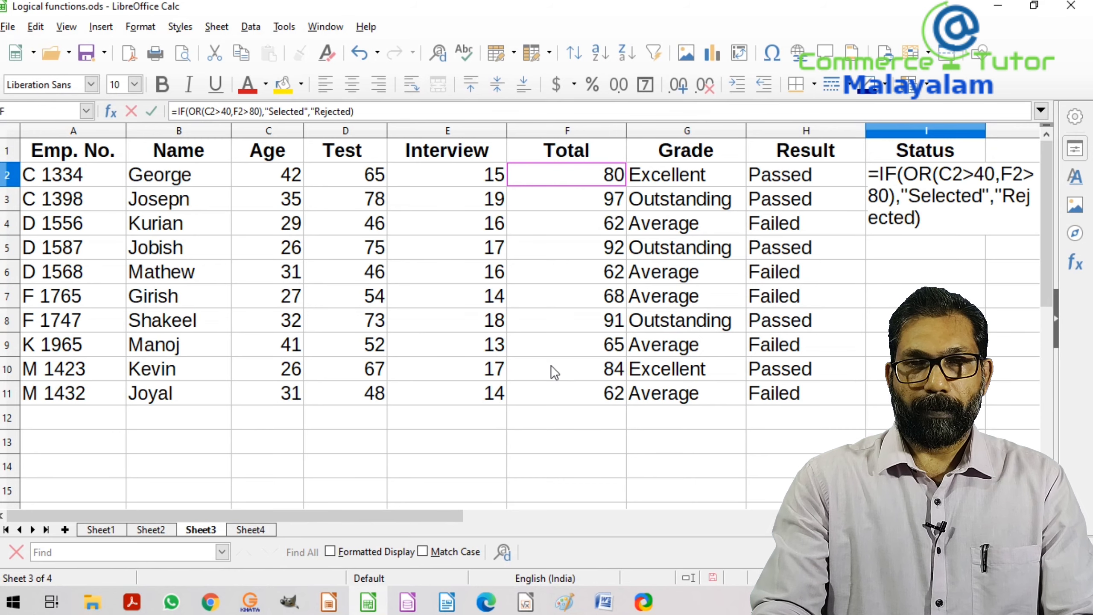
key("Return")
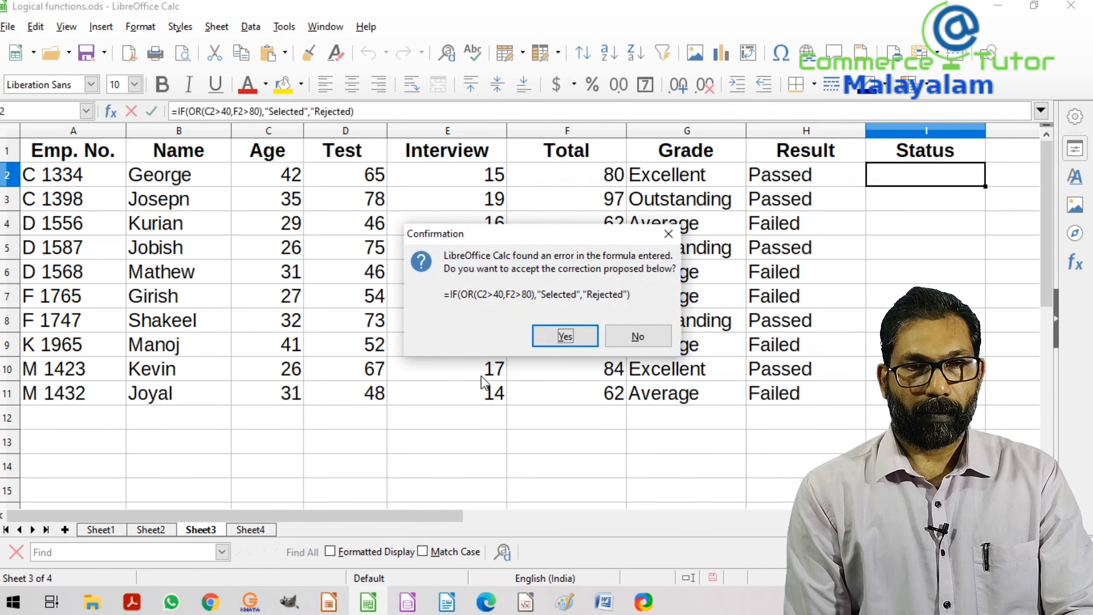
left_click(554, 335)
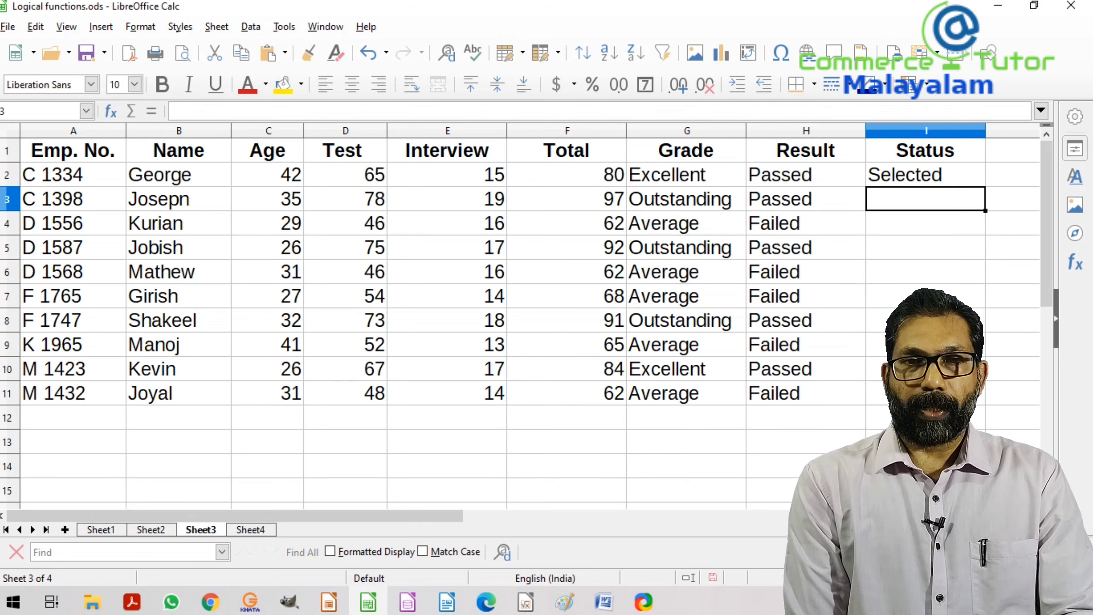
Copy the Status formula from I2 down through I11 and open Sheet4.
left_click(924, 181)
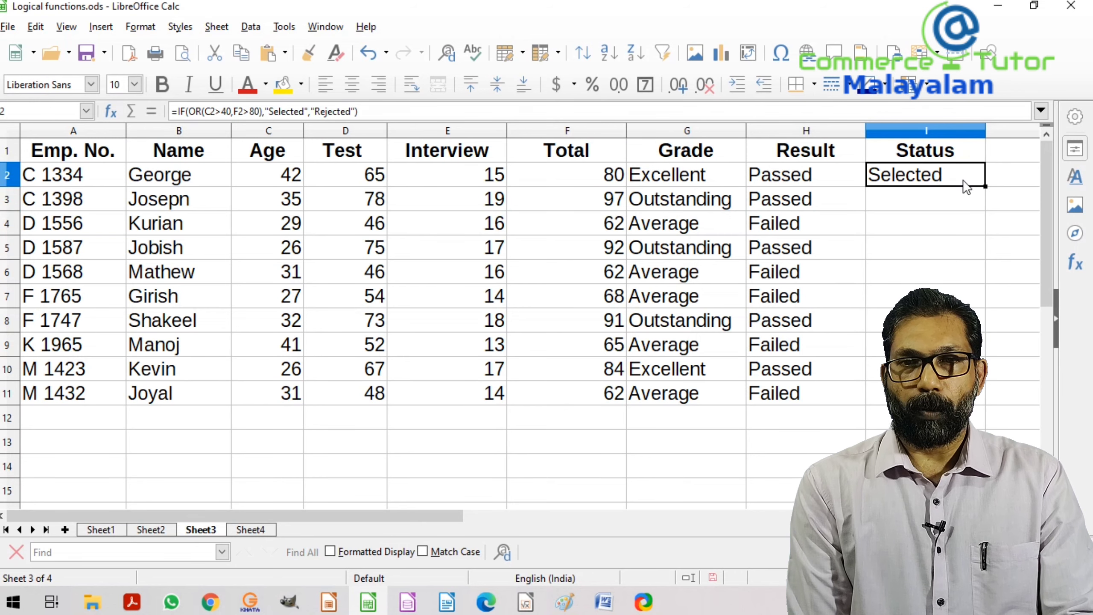
left_click_drag(985, 188, 975, 401)
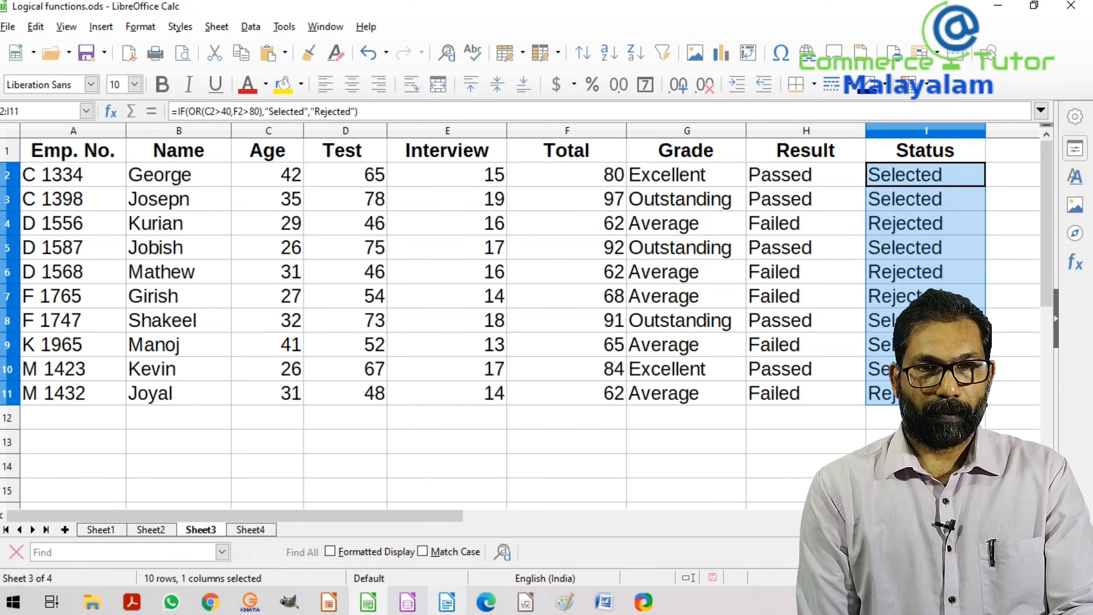
left_click(537, 421)
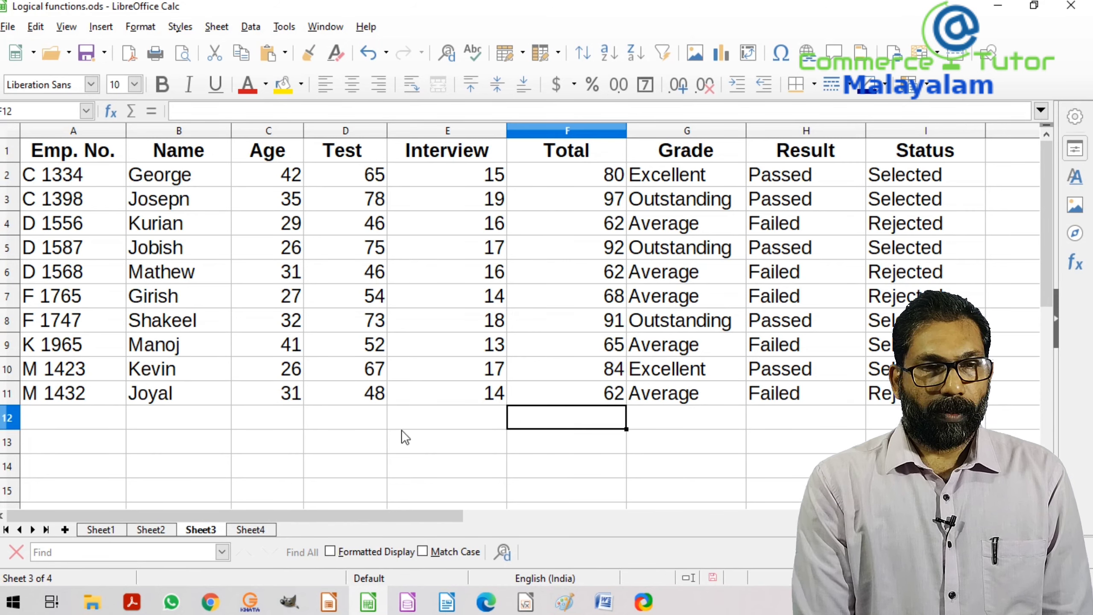
left_click(252, 531)
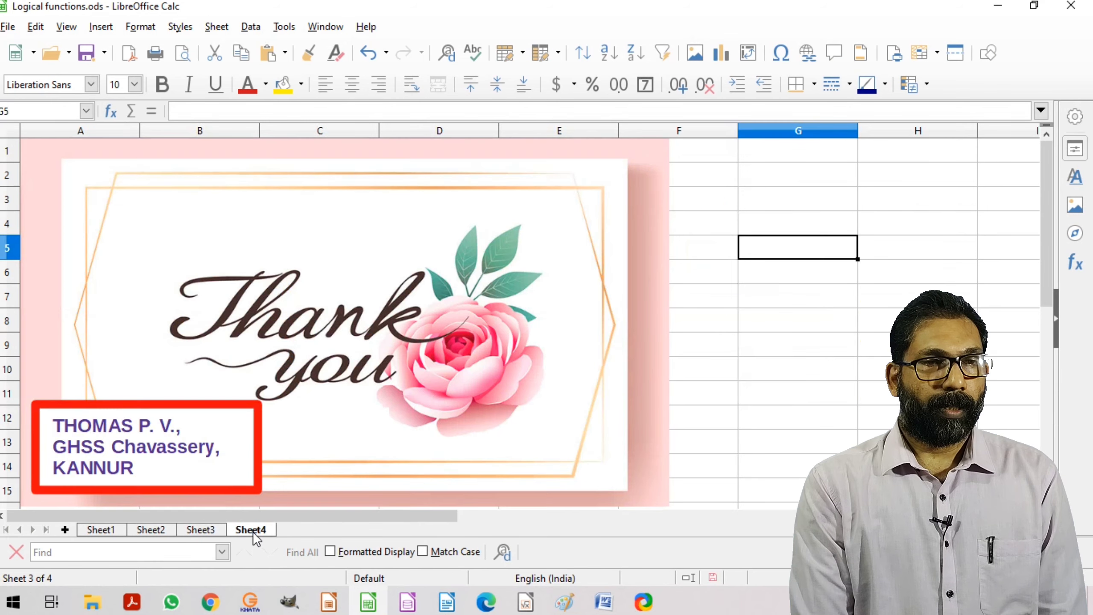